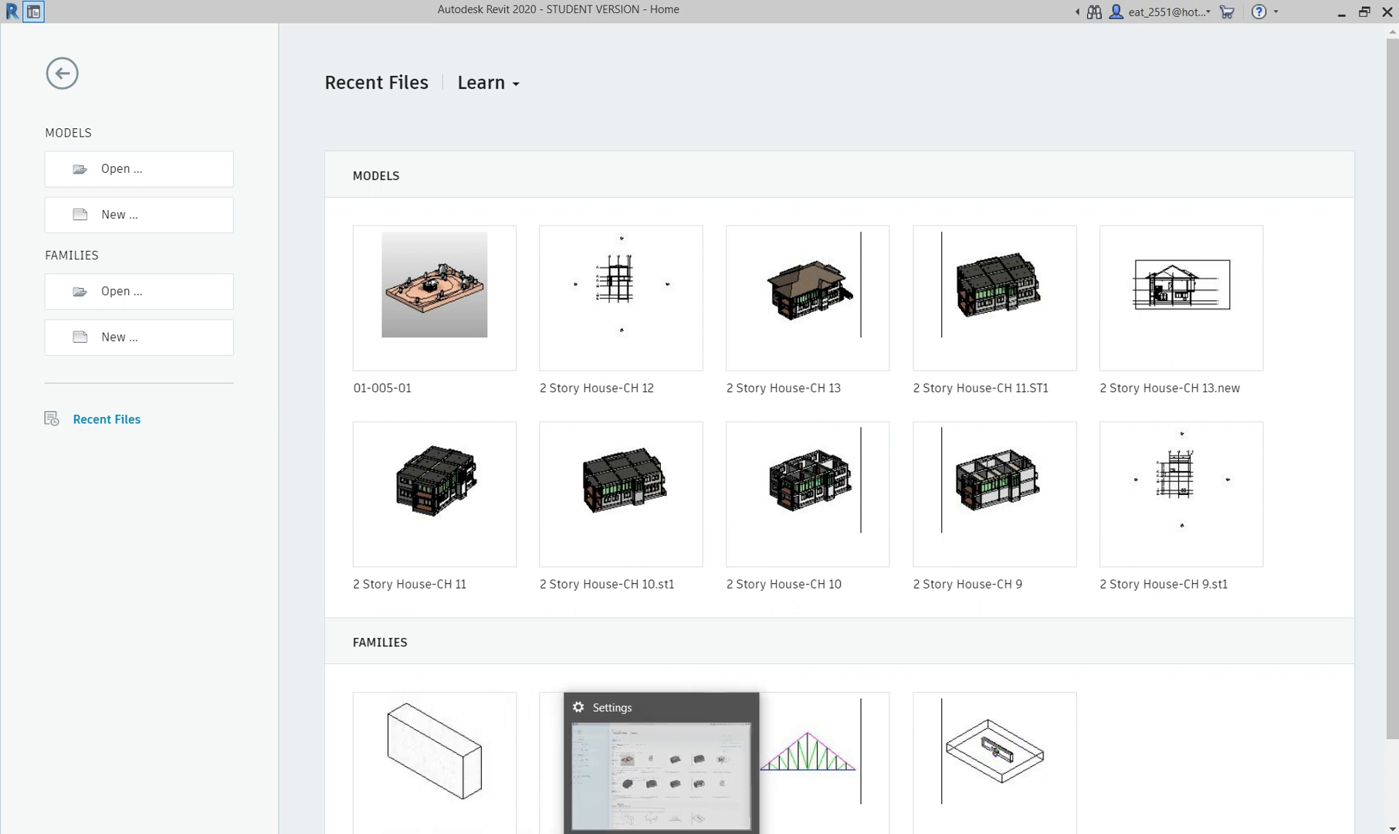
Step: Close the Settings window, minimize Revit, and open the Revit 2016.jpg book cover from the desktop
right_click(657, 833)
click(657, 819)
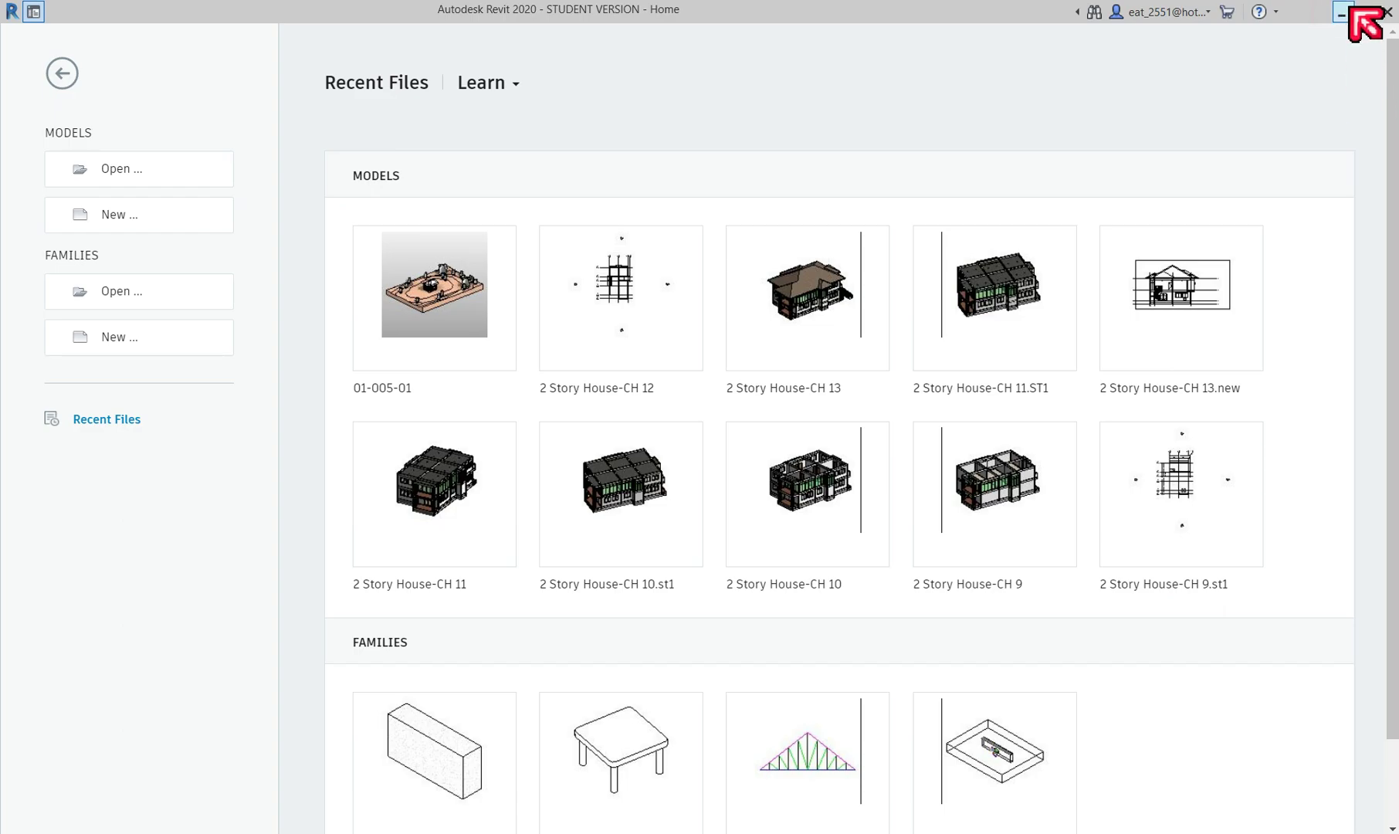
click(1344, 14)
double_click(1364, 313)
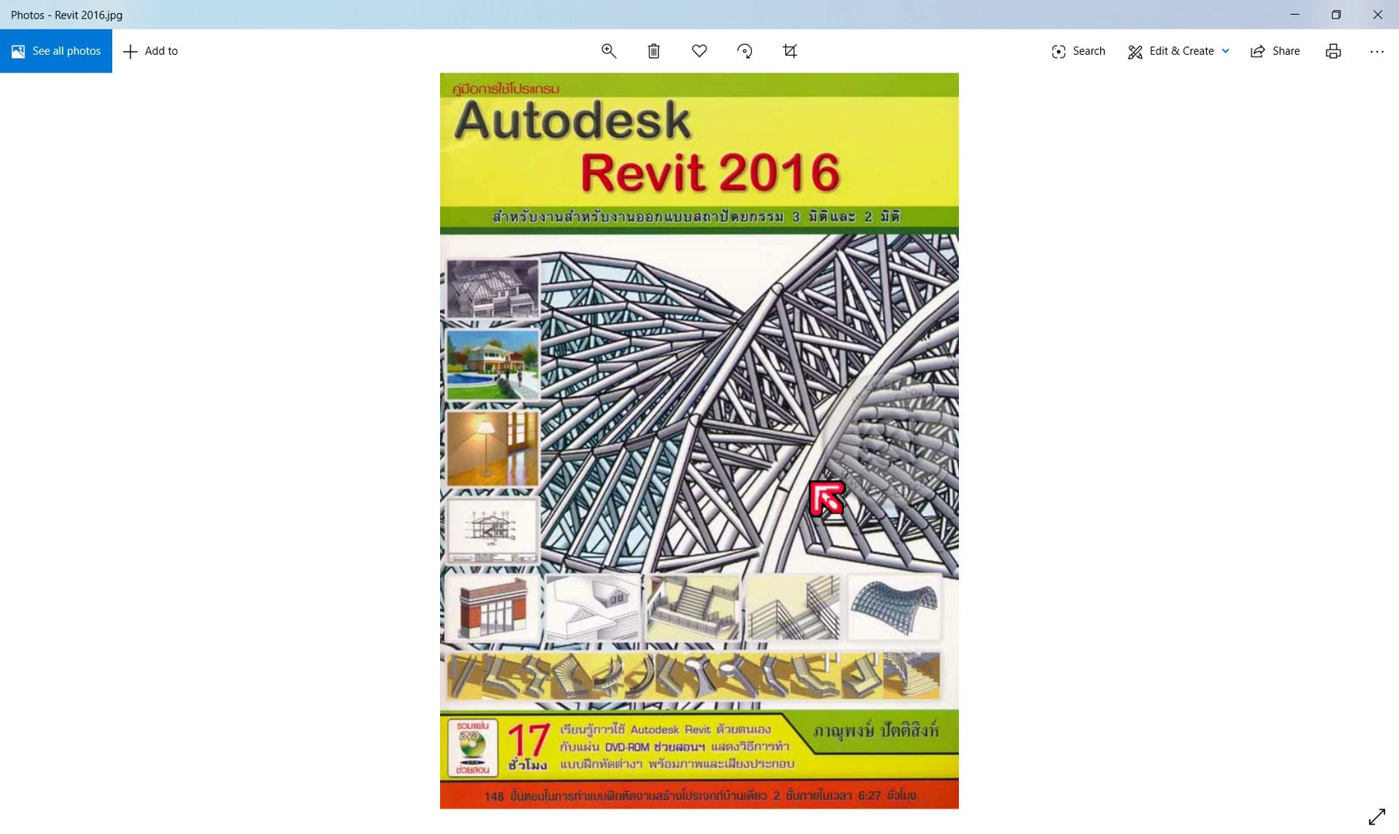
Step: Bring the Revit 2020 Home screen back from the taskbar
click(716, 828)
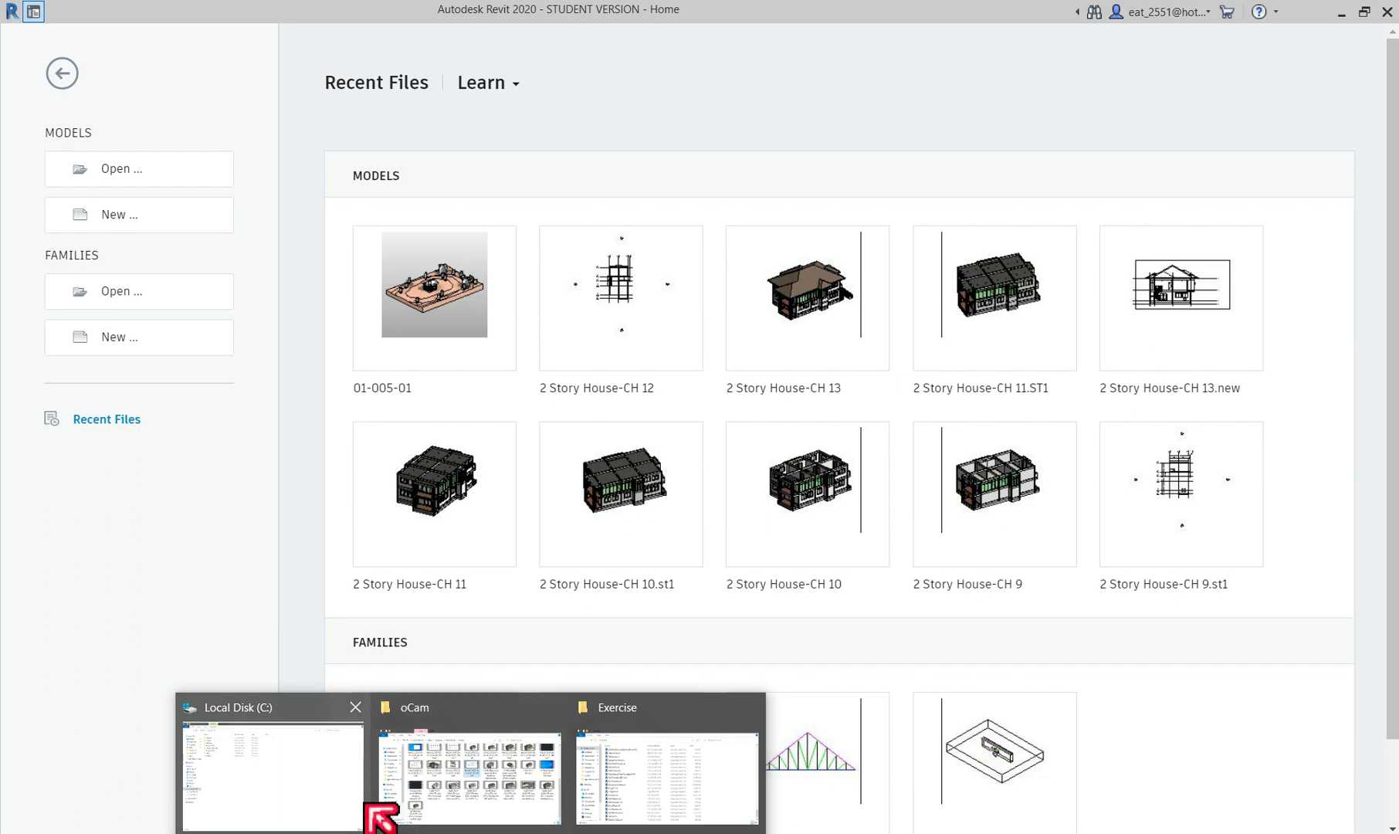
Step: Close the Local Disk (C:) window and minimize Revit and the photo viewer
click(309, 772)
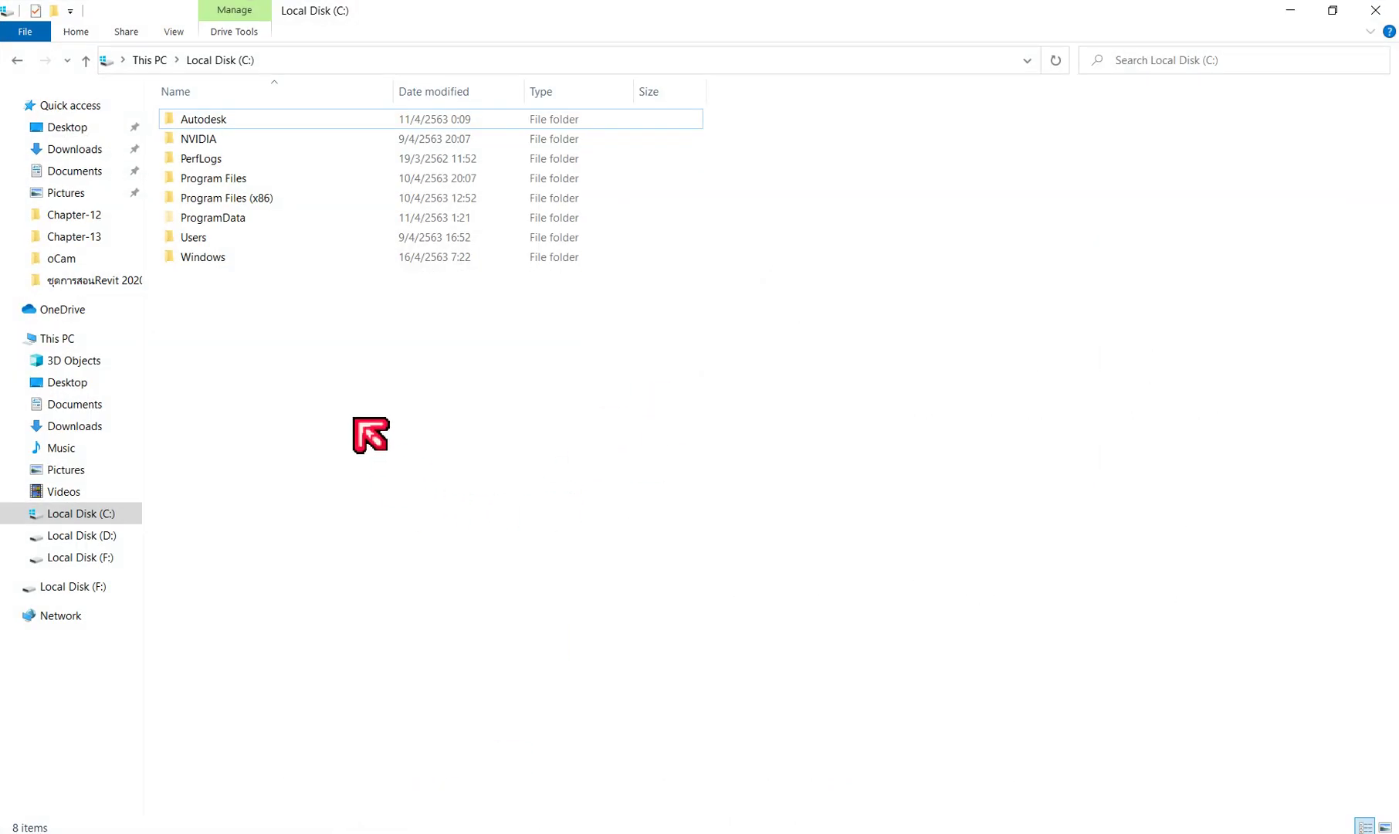
mouse_move(216, 218)
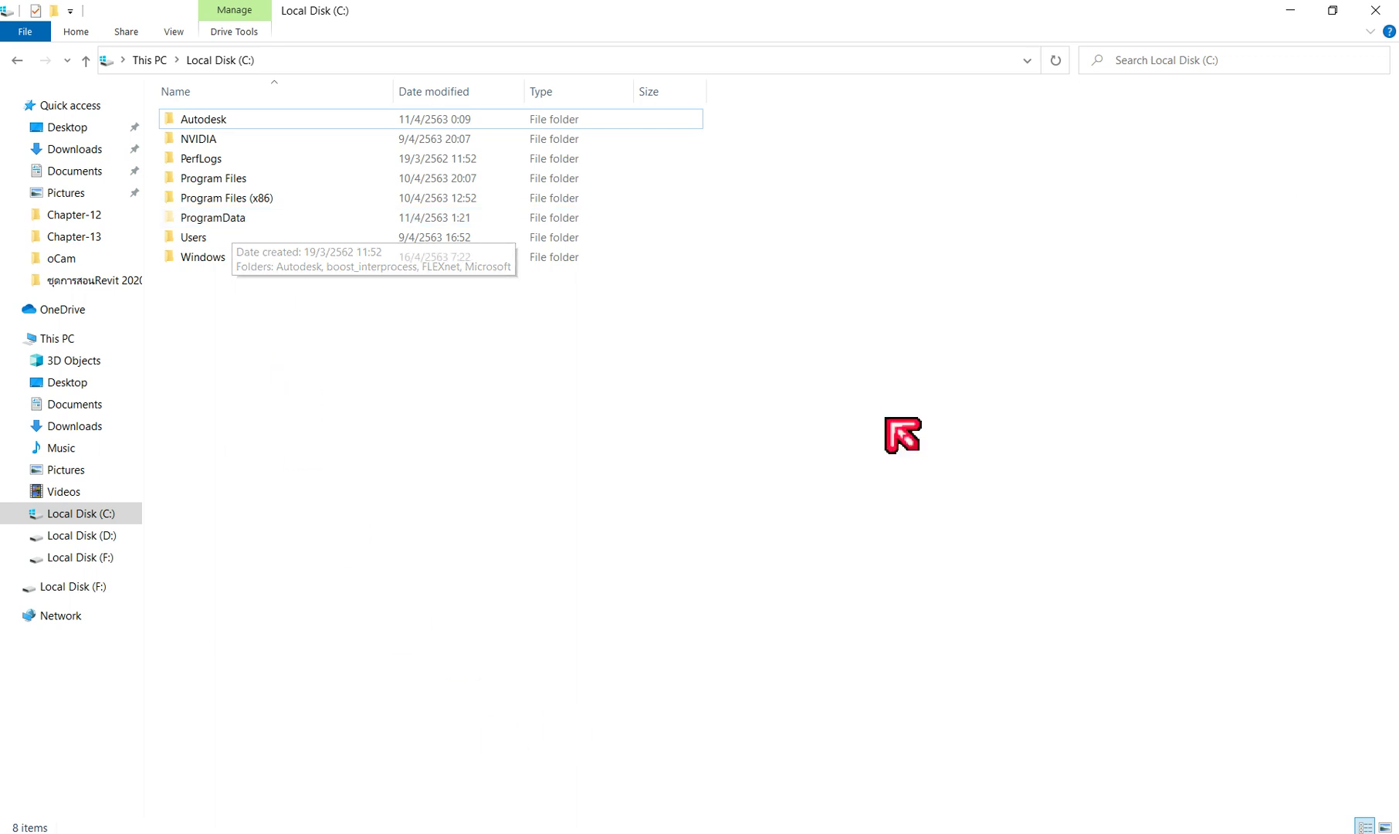
click(1377, 10)
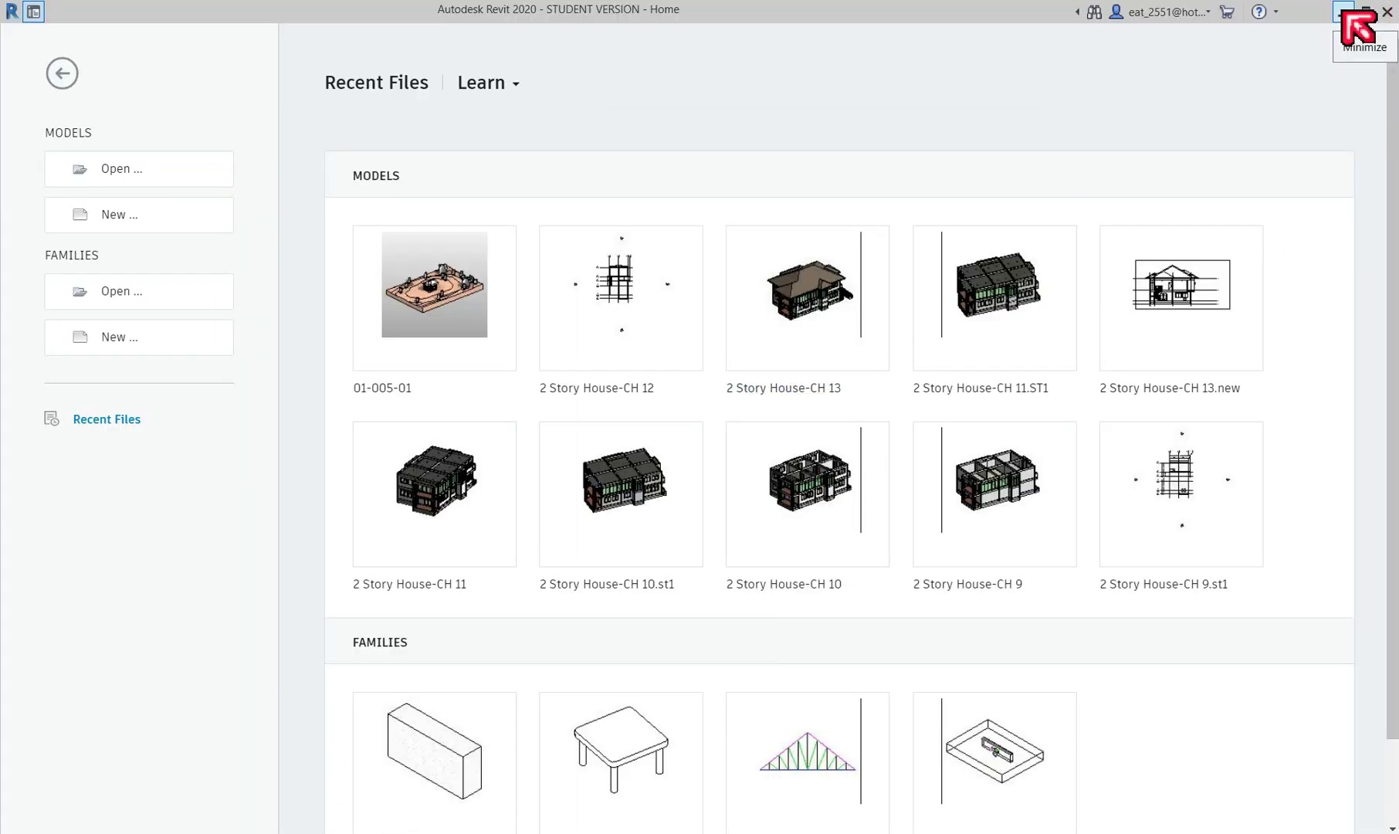
click(1342, 12)
click(1295, 14)
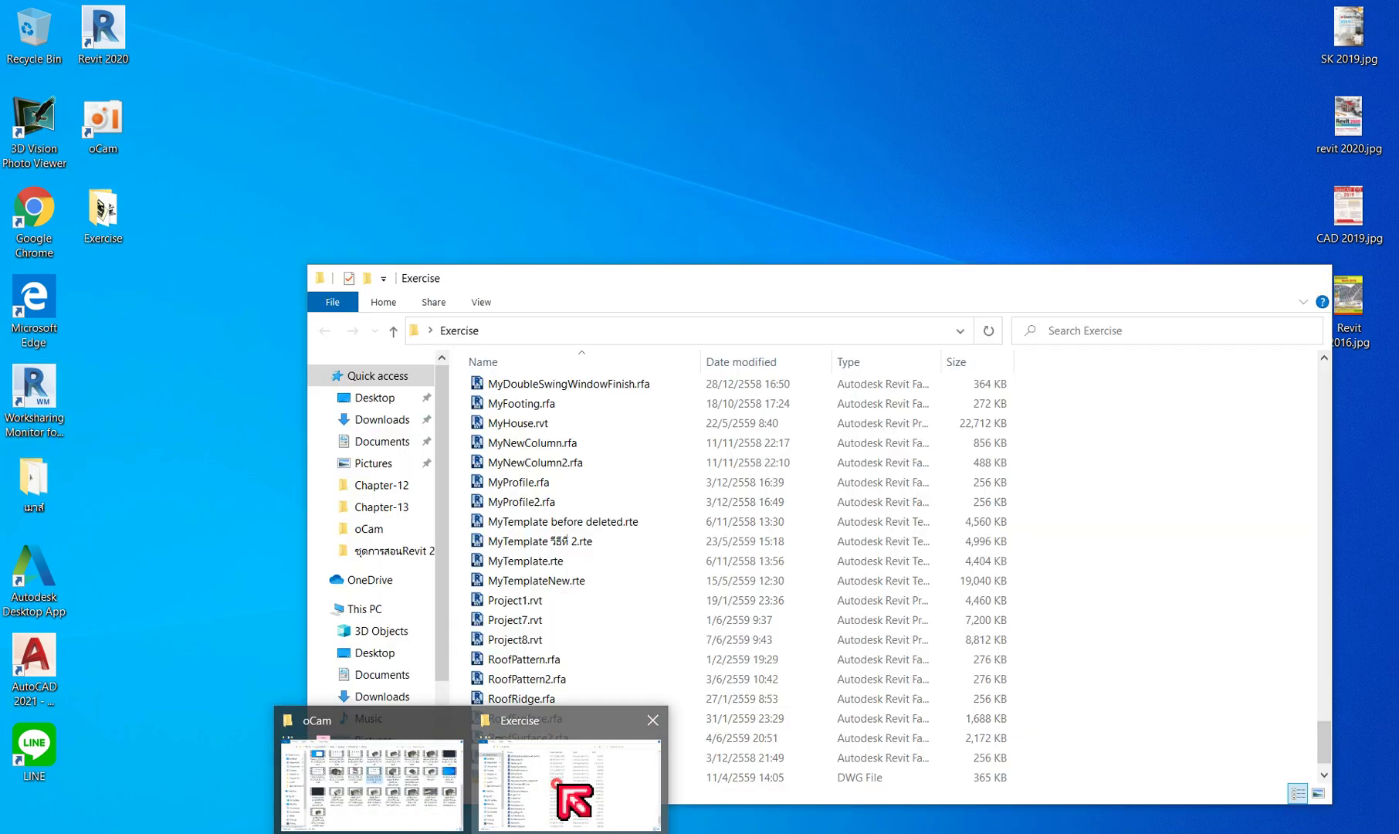
Step: Maximize the Exercise folder window, go to This PC, and open Local Disk (C:)
click(562, 807)
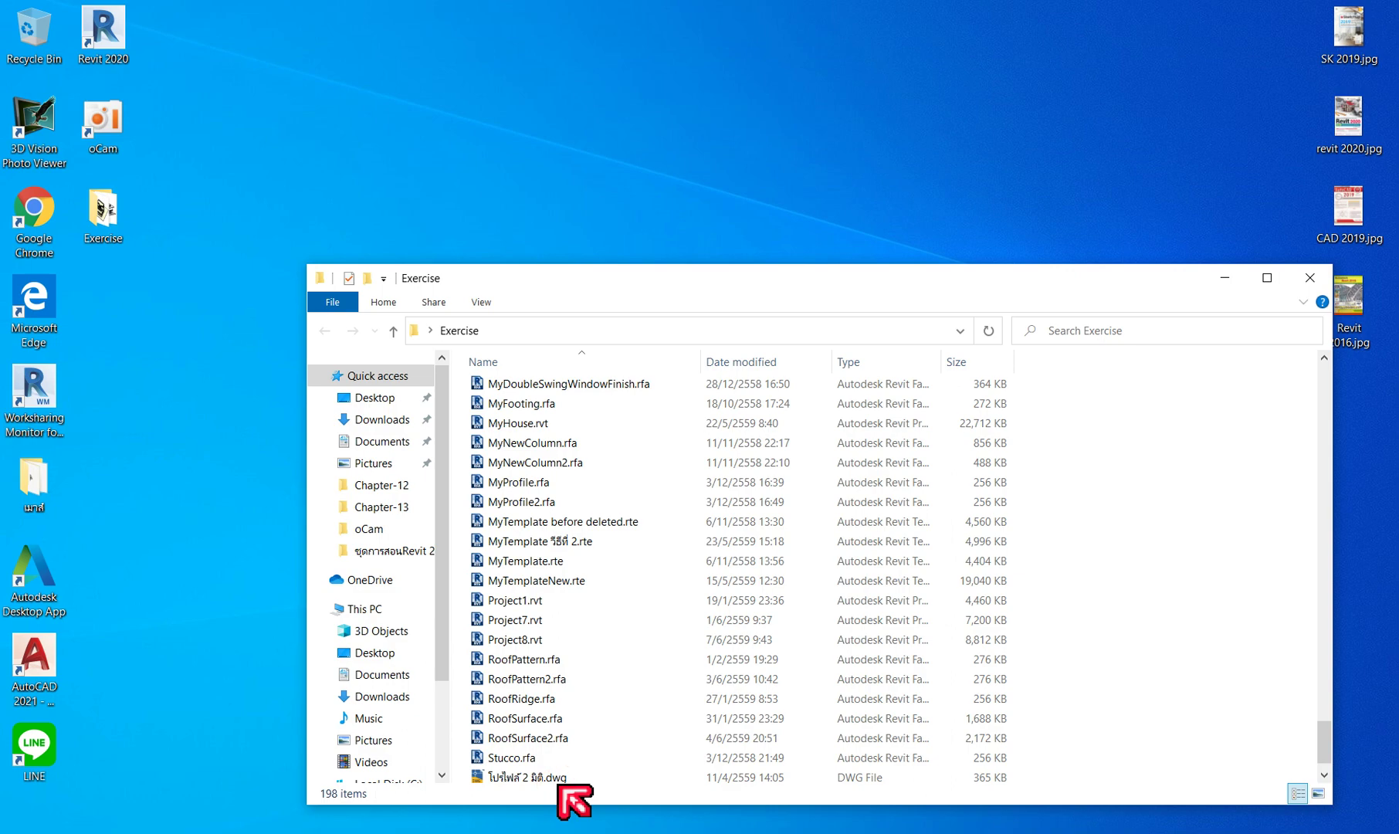
click(1268, 281)
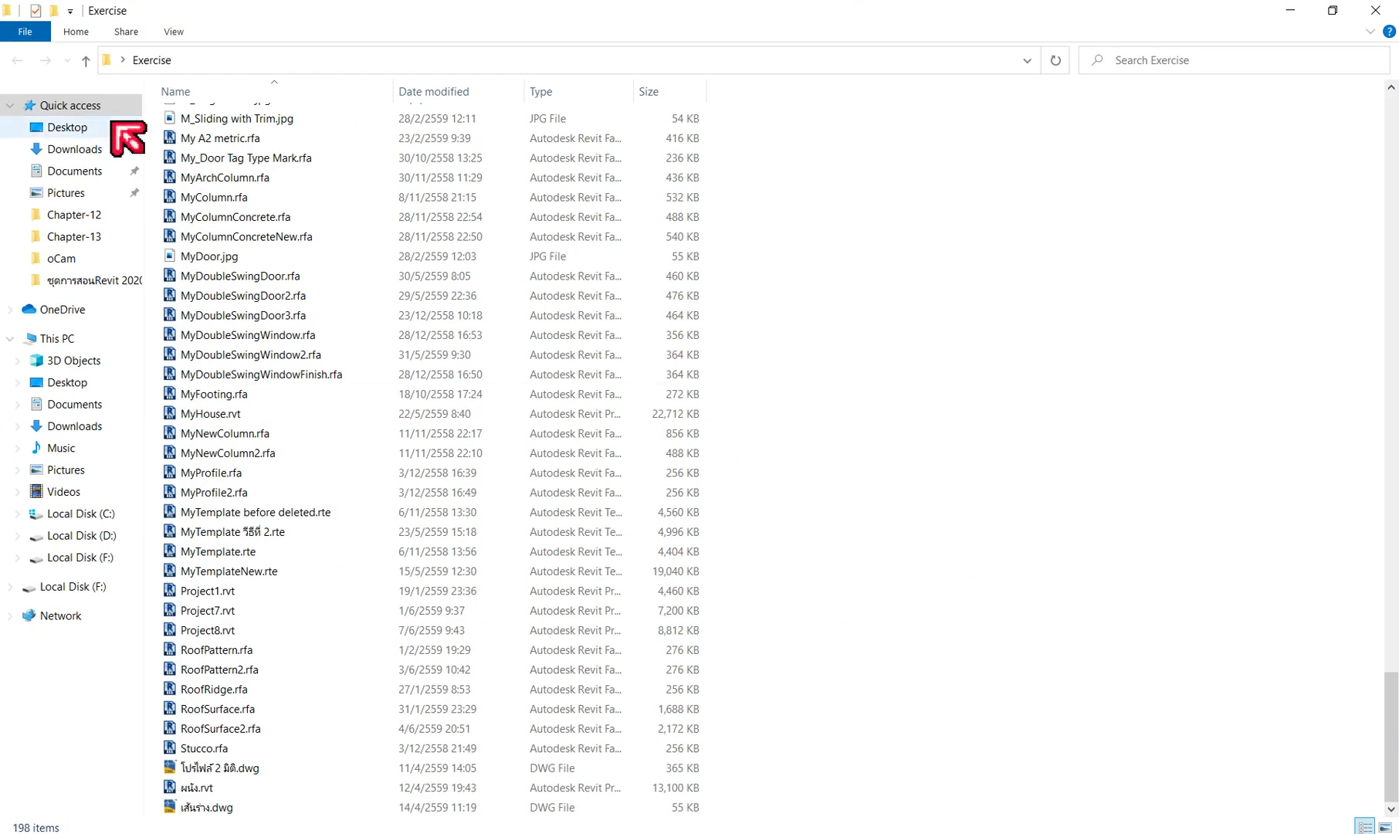
click(68, 128)
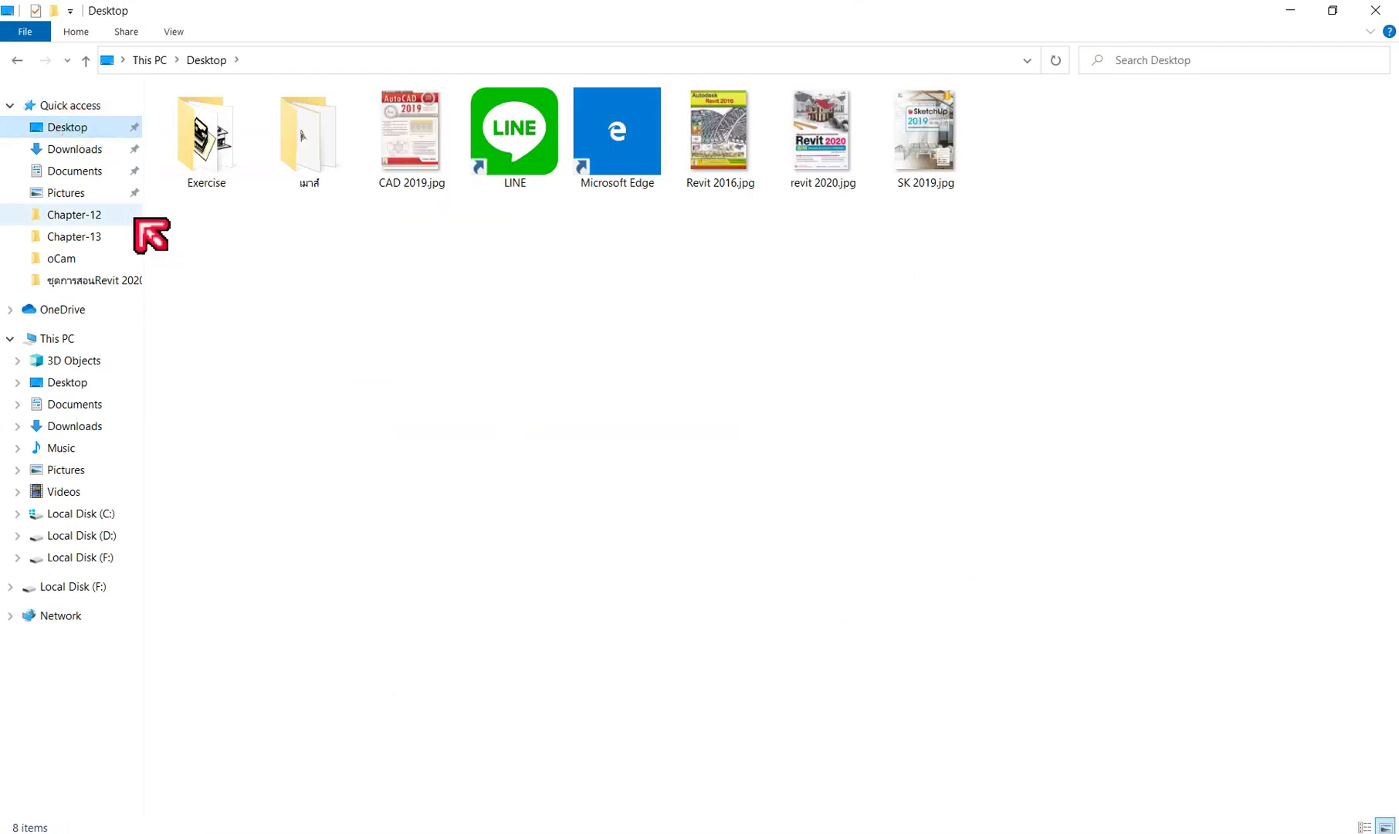
click(72, 340)
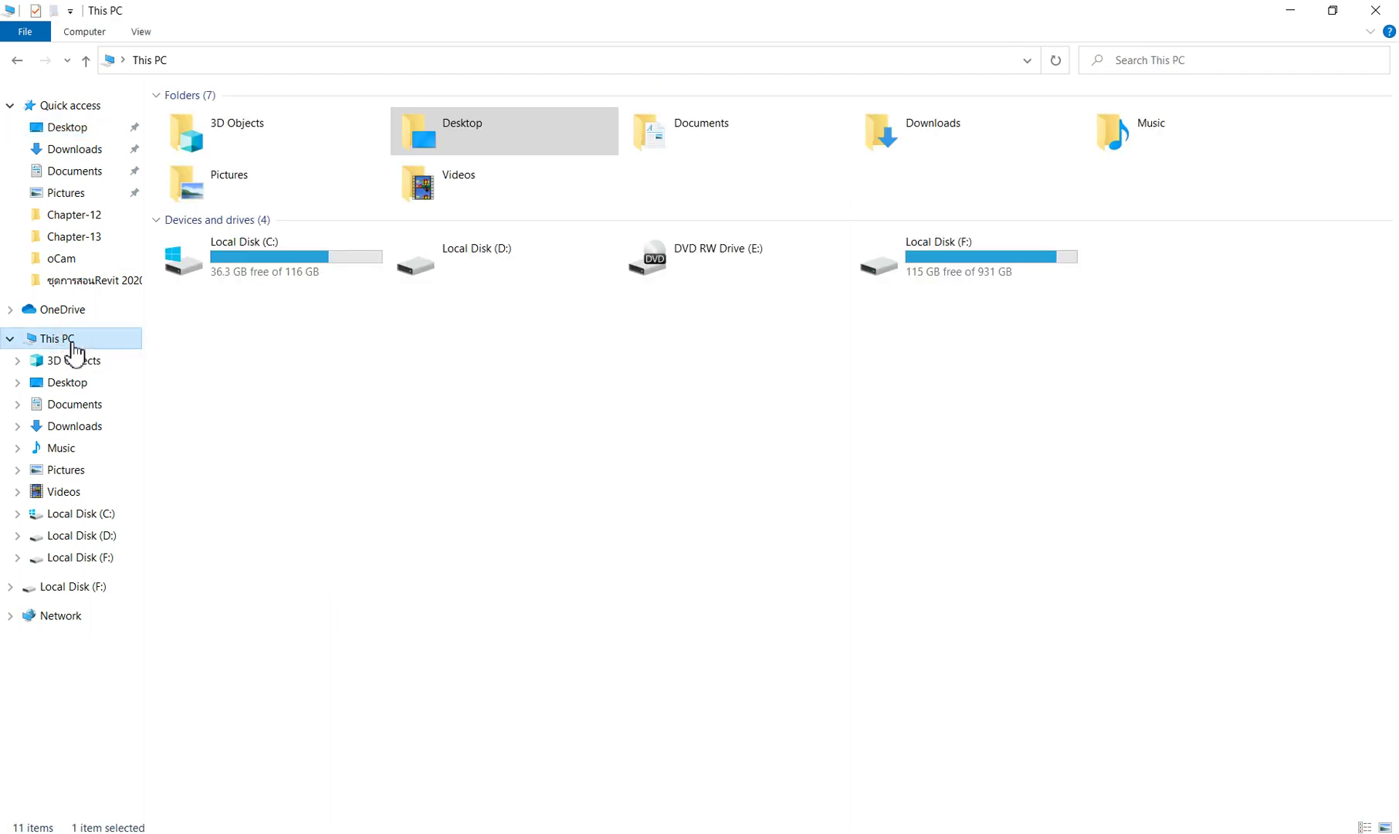
double_click(344, 259)
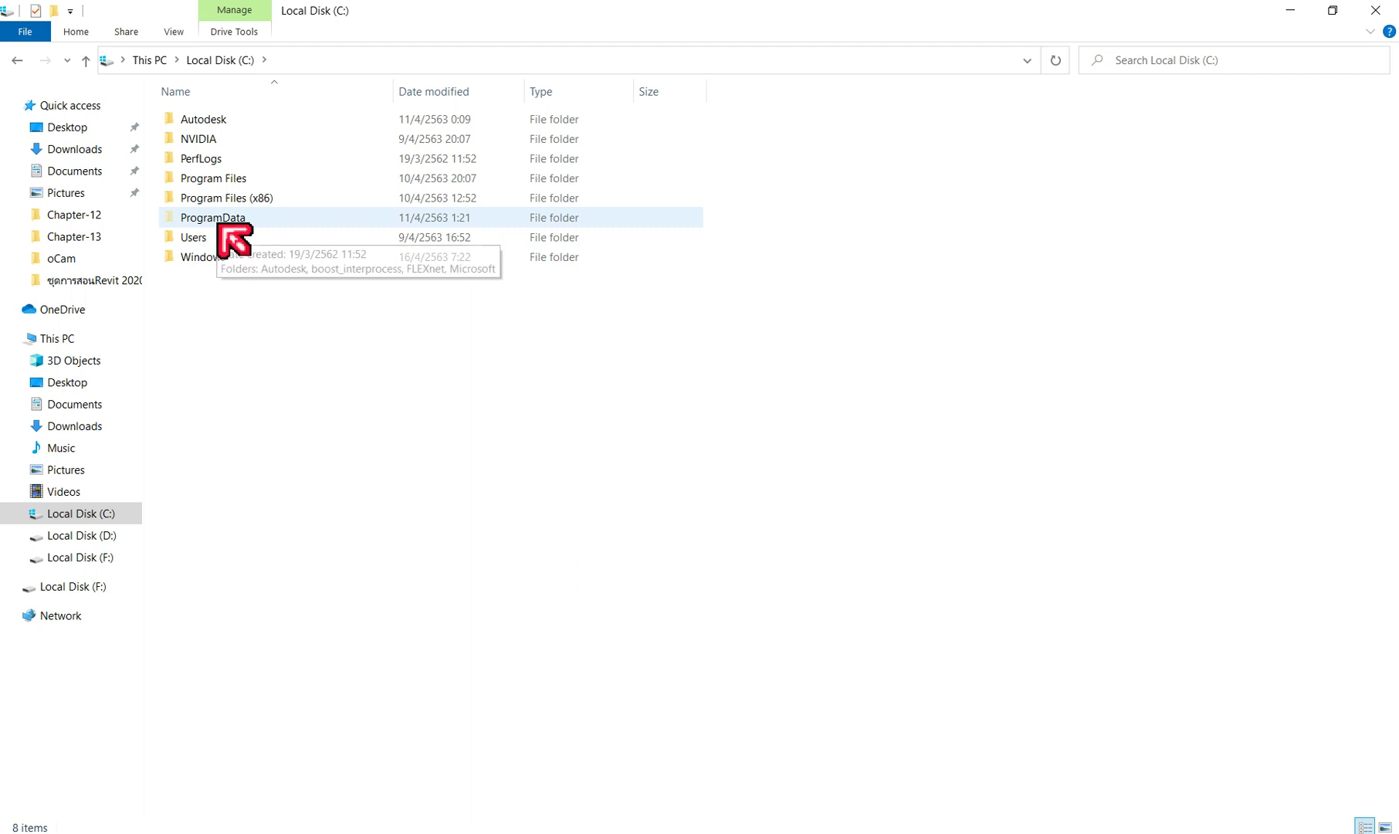
mouse_move(213, 218)
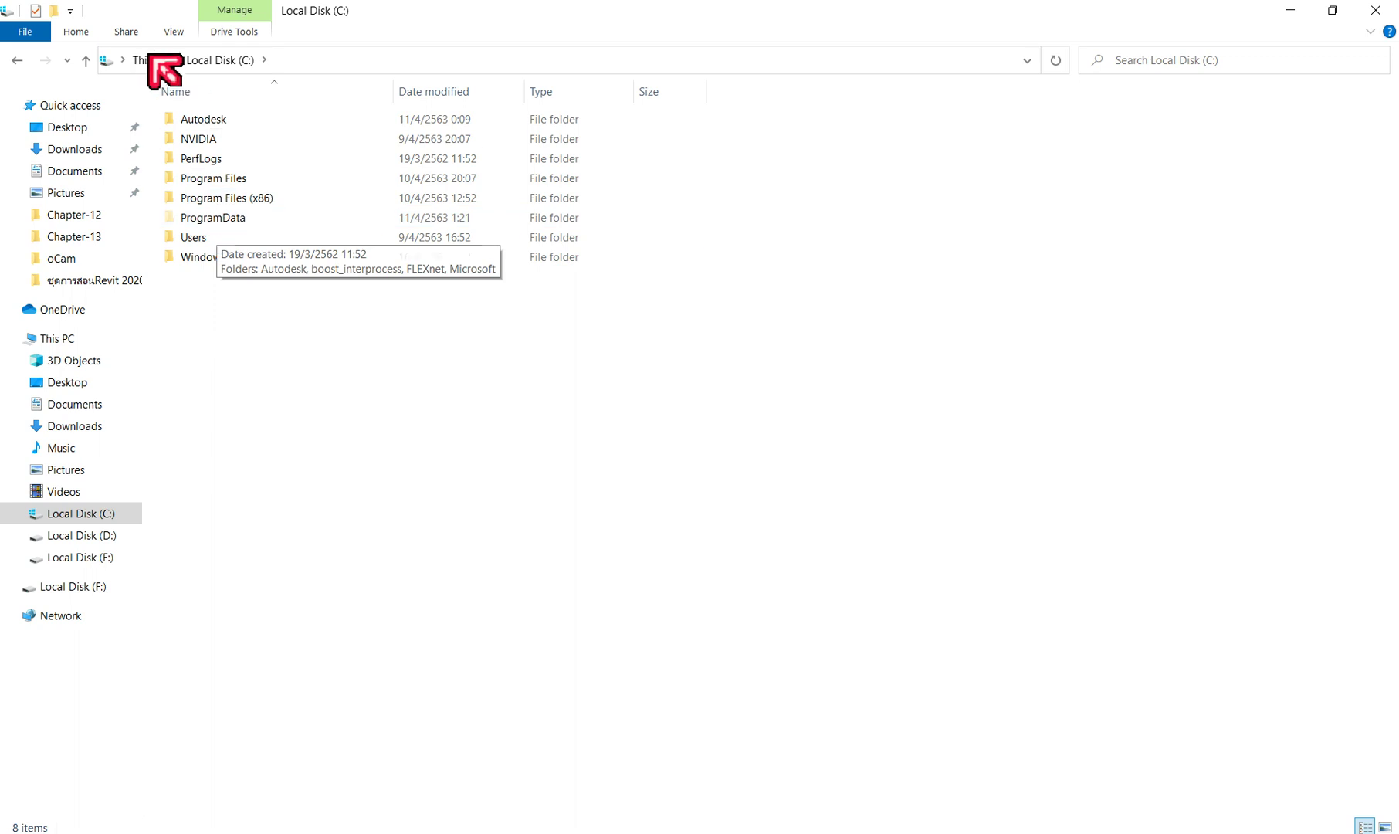
Step: Turn off Hidden items in the View ribbon so ProgramData disappears from Local Disk (C:)
click(174, 31)
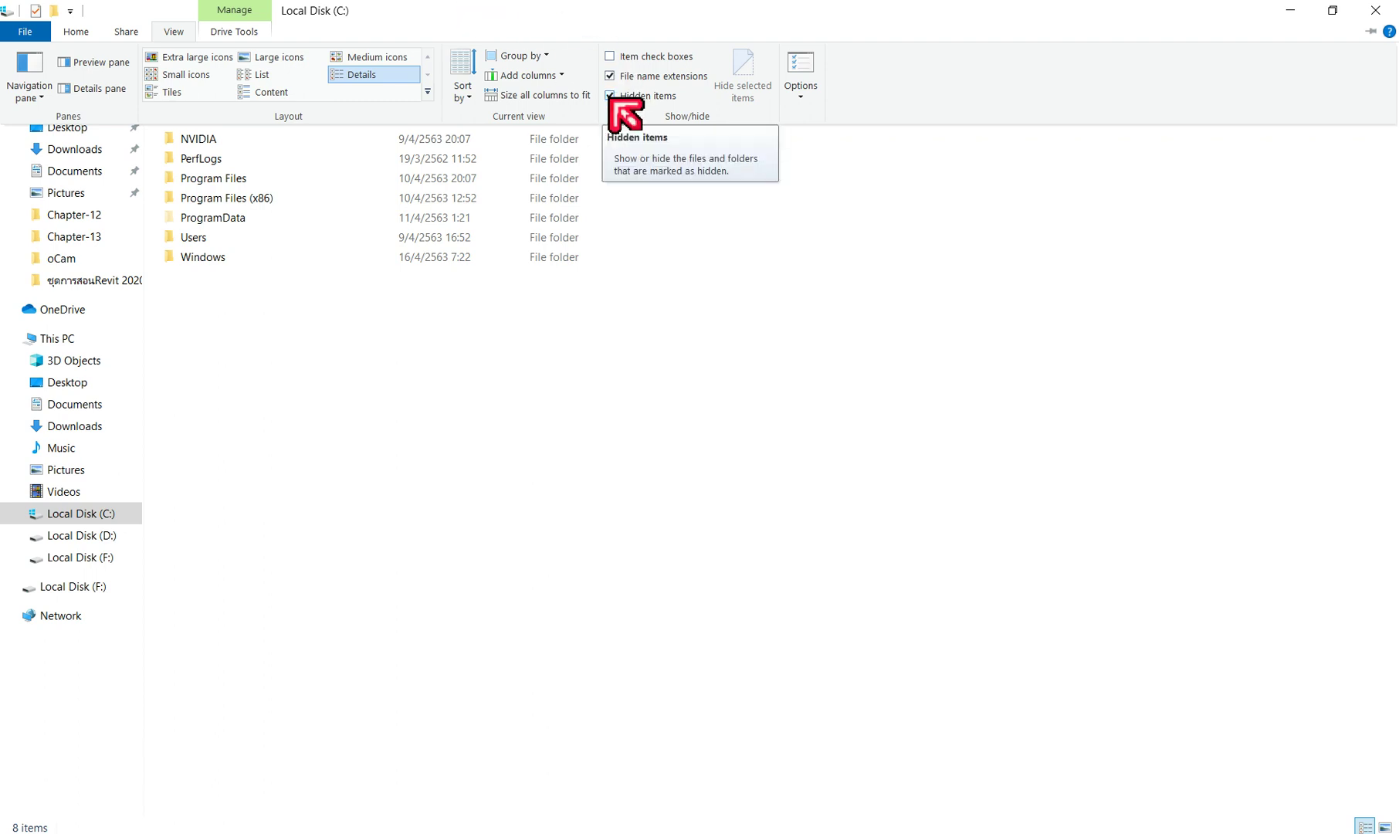
click(610, 97)
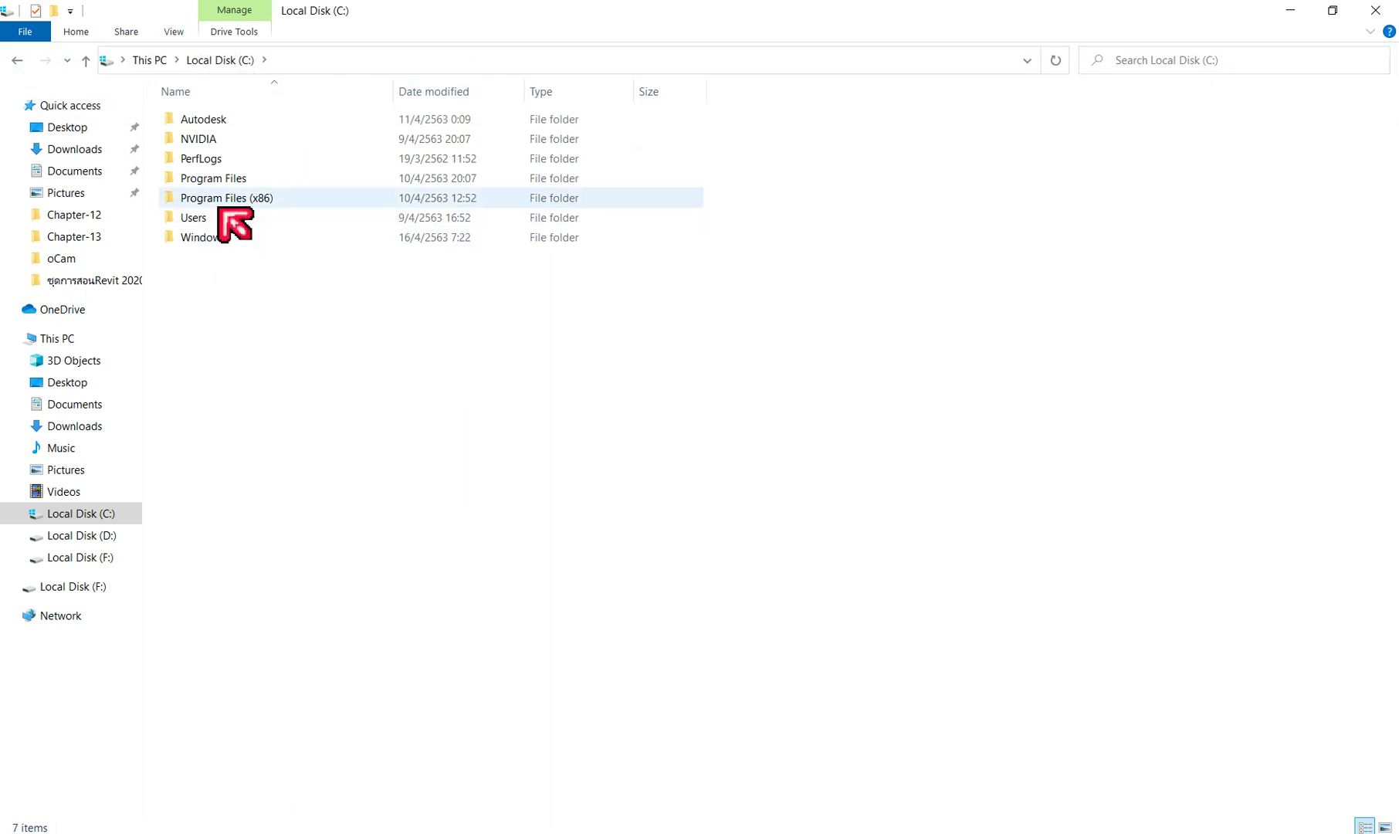
Step: Re-enable Hidden items, then open Folder Options via Change folder and search options
click(176, 29)
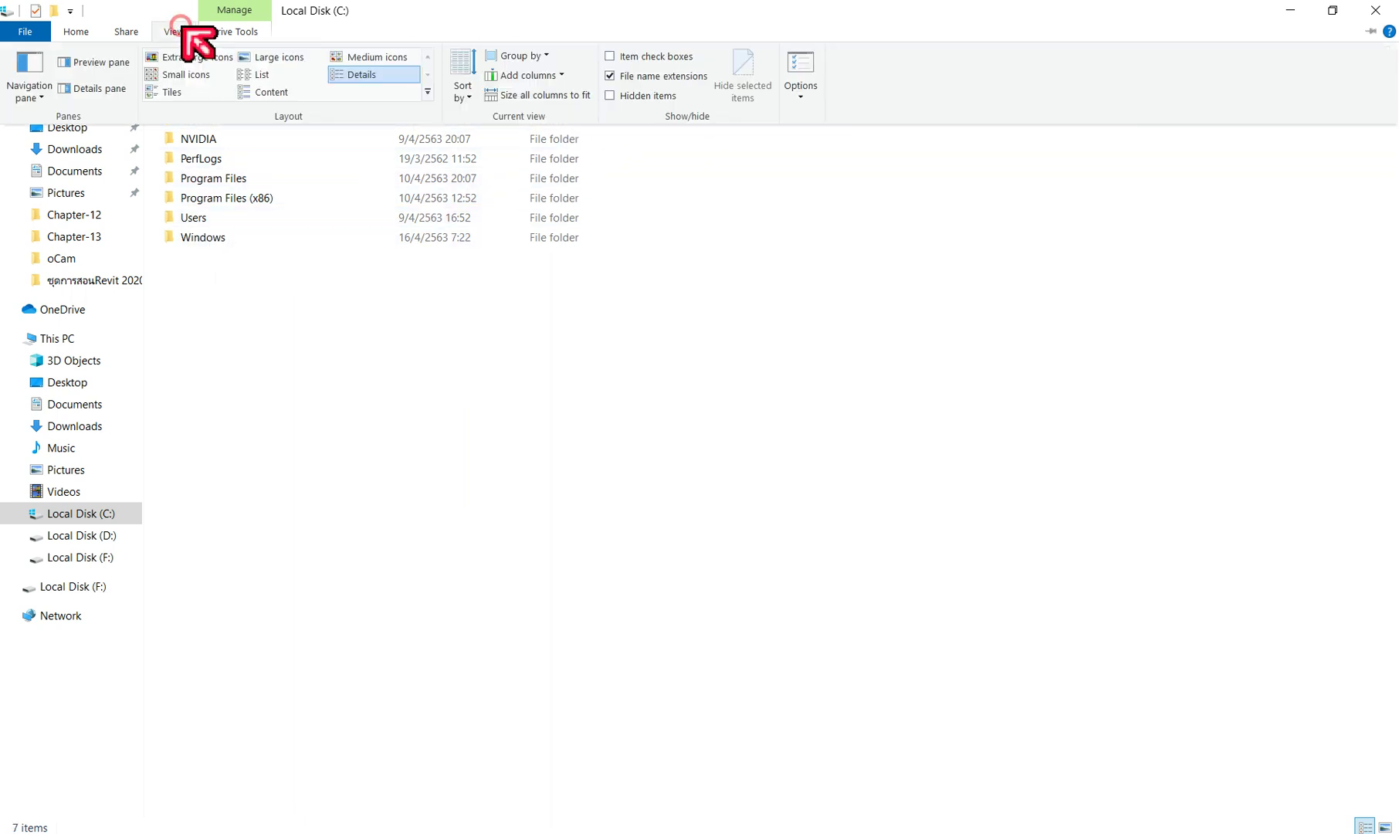
click(299, 201)
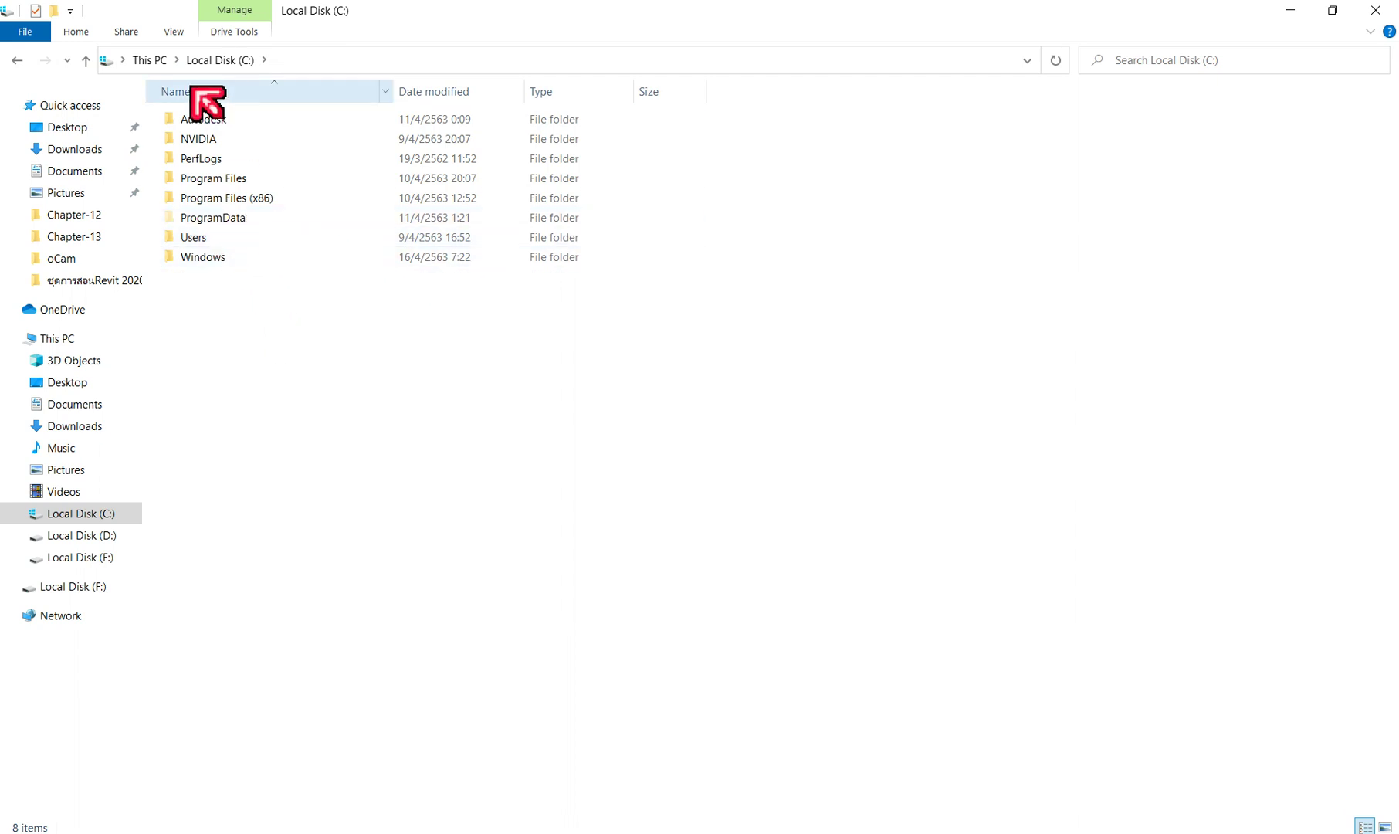
click(176, 30)
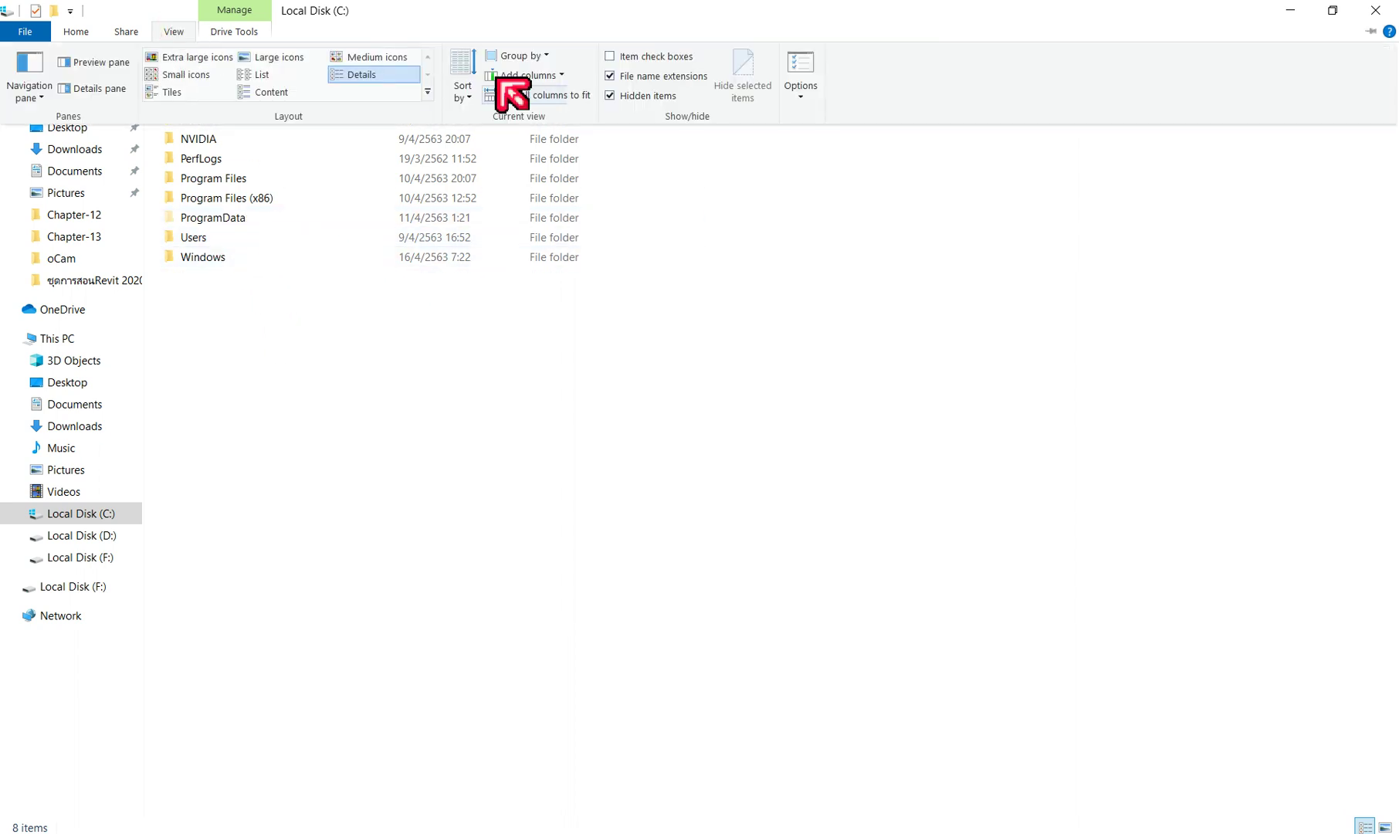
click(803, 97)
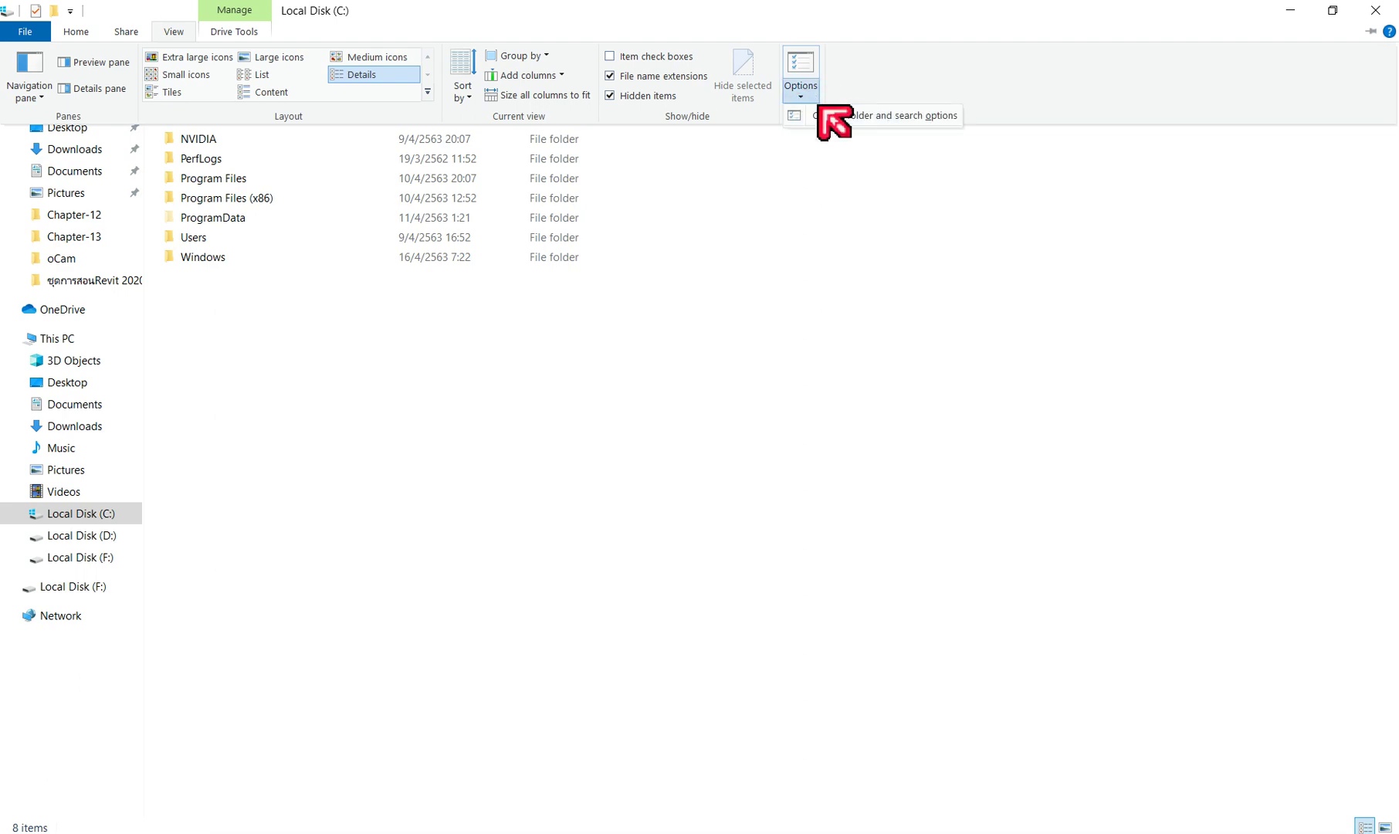
click(823, 114)
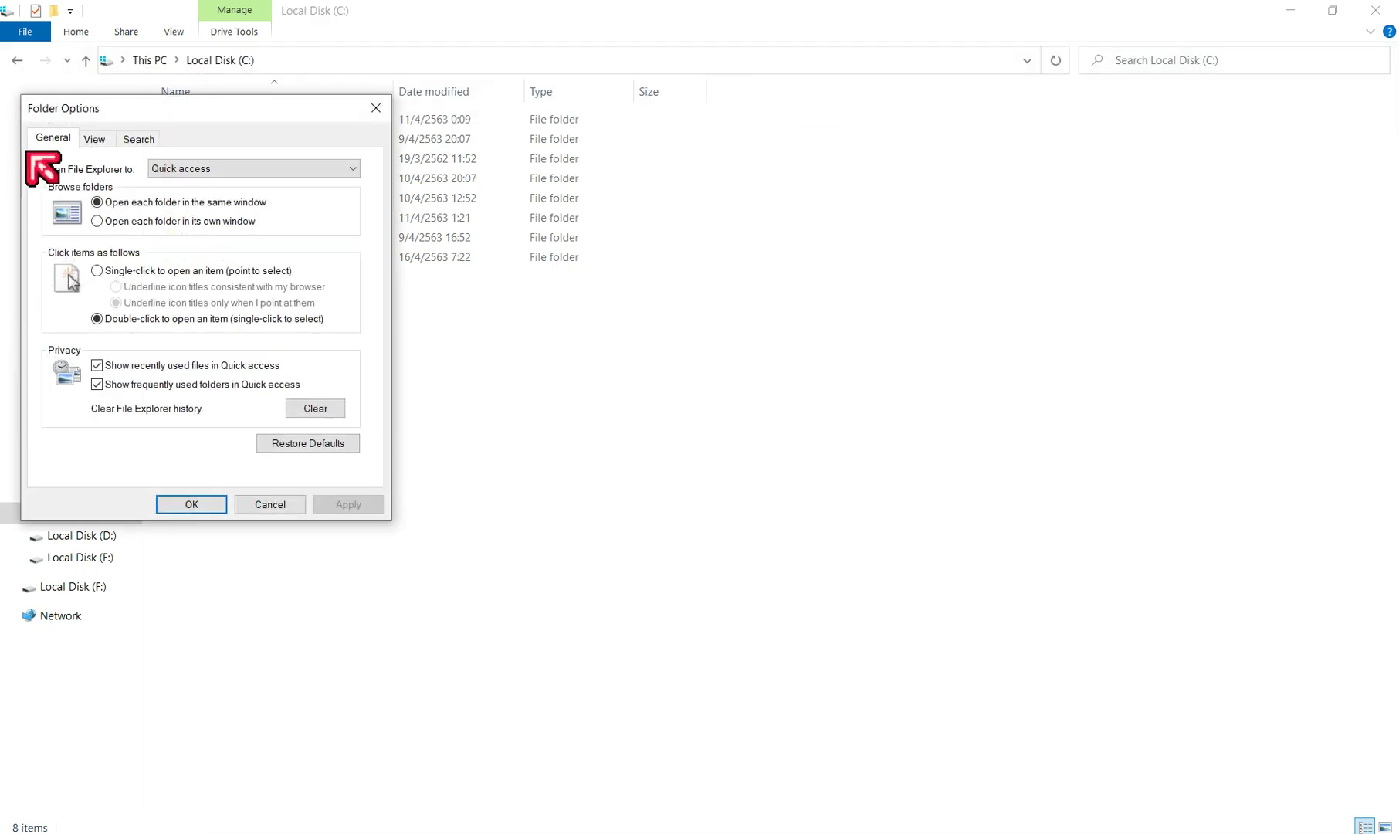
Step: Review the Folder Options View settings, close the dialog, and minimize File Explorer
click(95, 139)
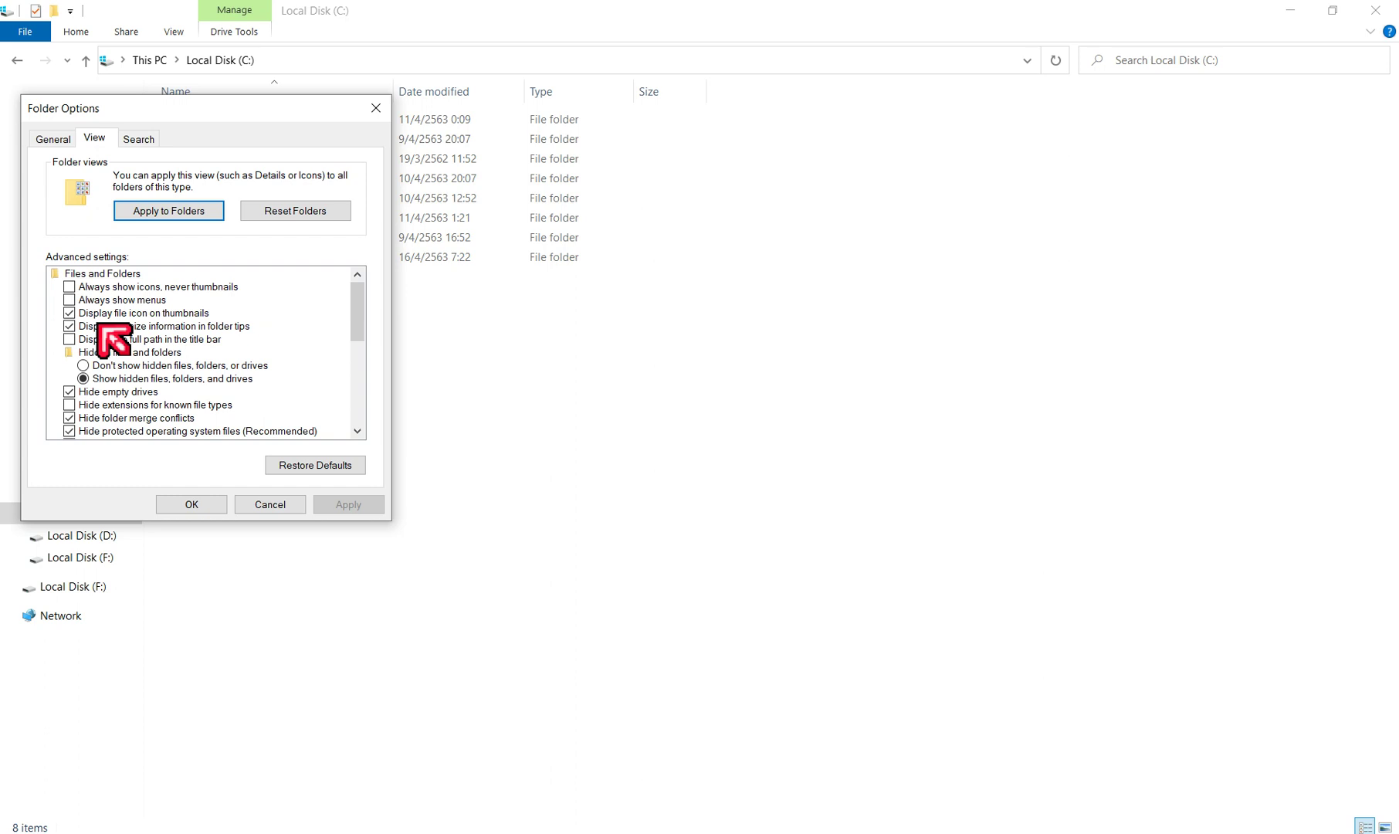
click(375, 107)
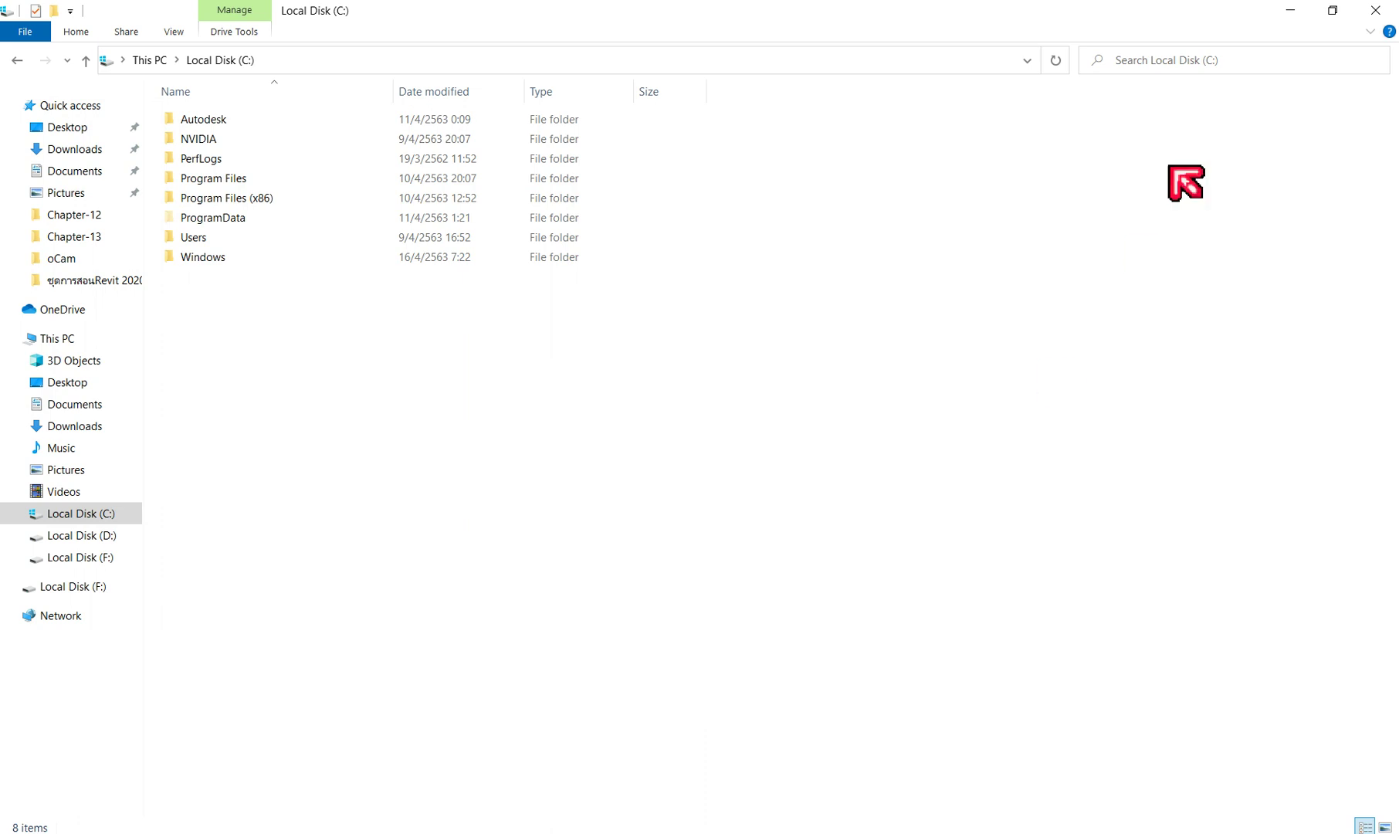
click(1275, 13)
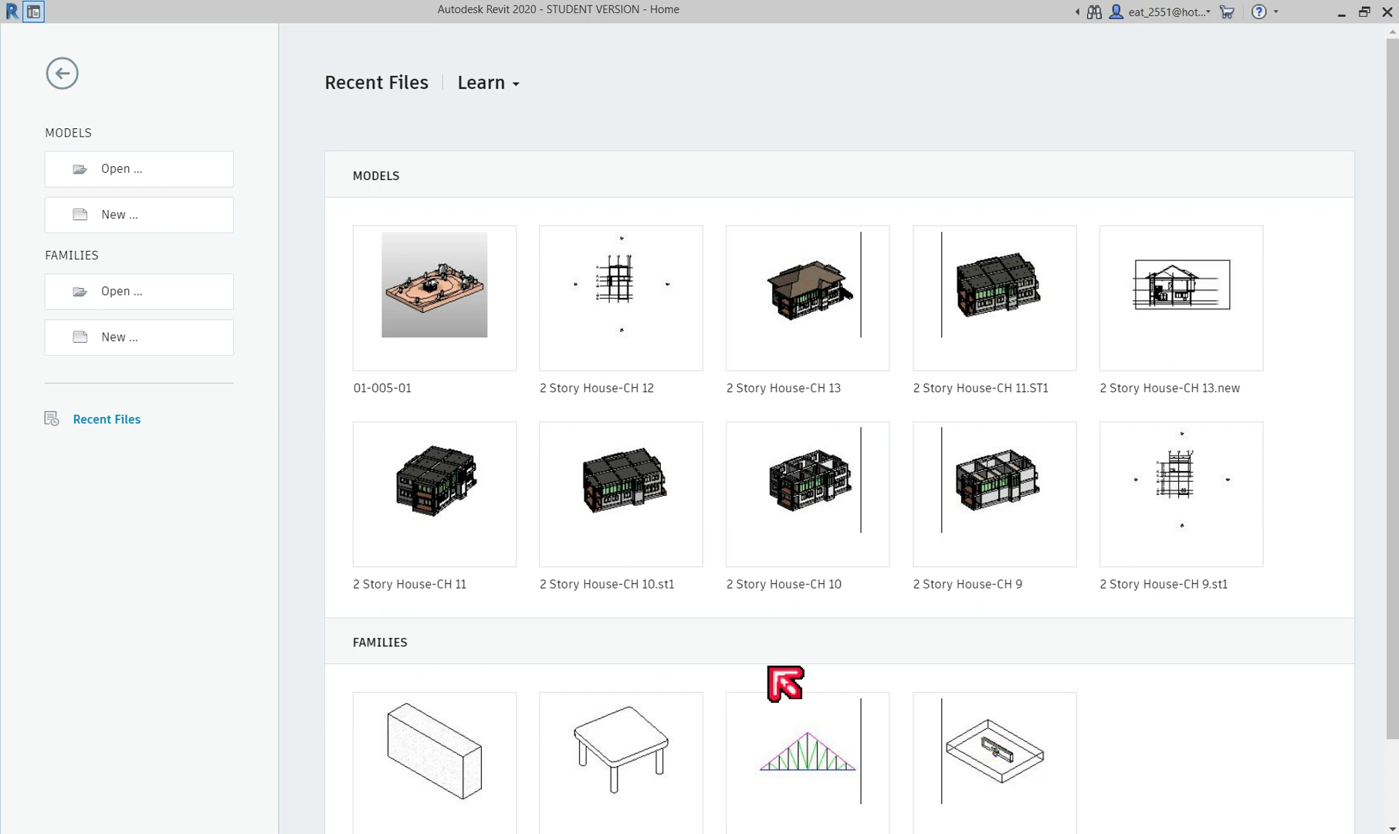
Step: Open Revit's Open dialog to browse for an existing model
click(122, 173)
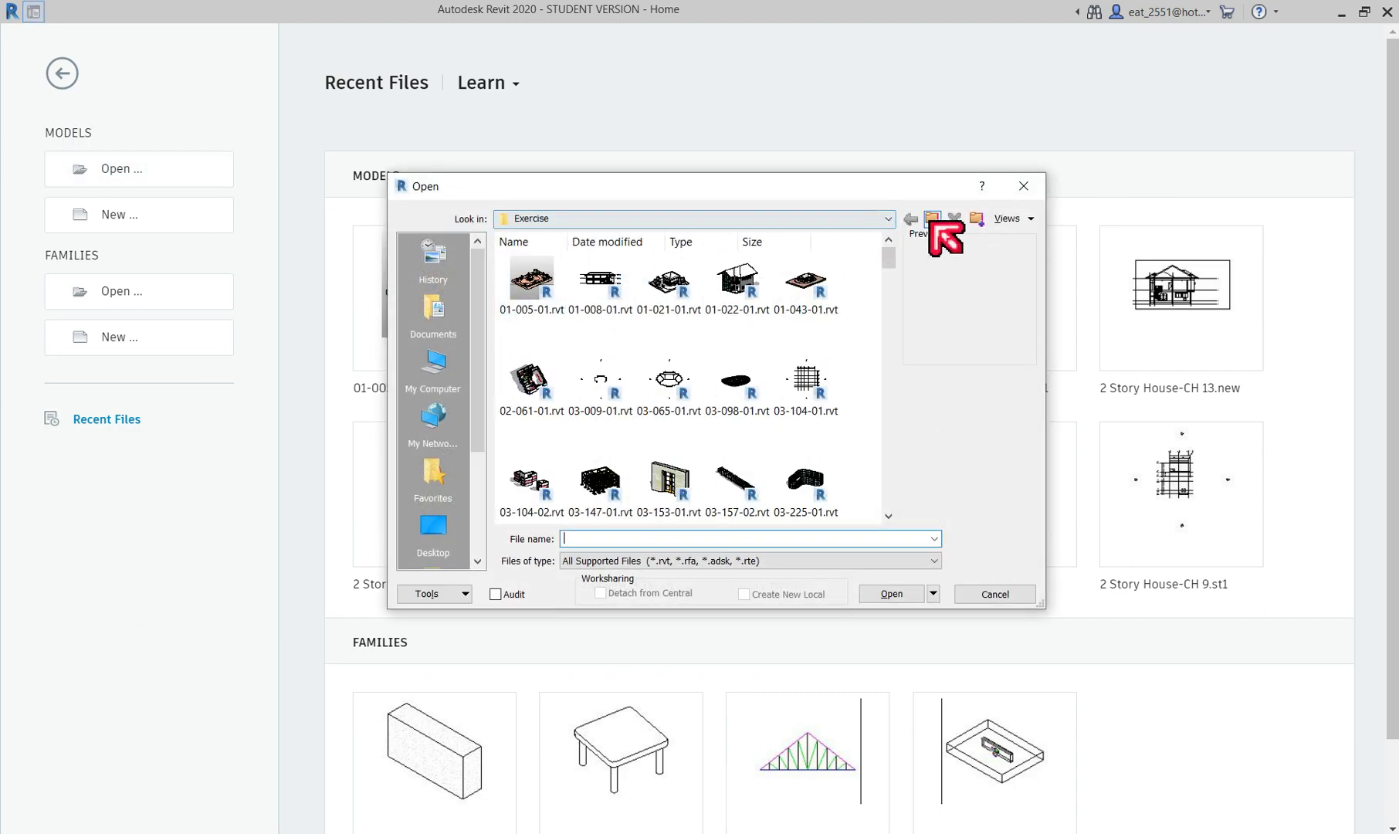
Step: Navigate to Desktop > Exercise and display its files as a List
click(931, 220)
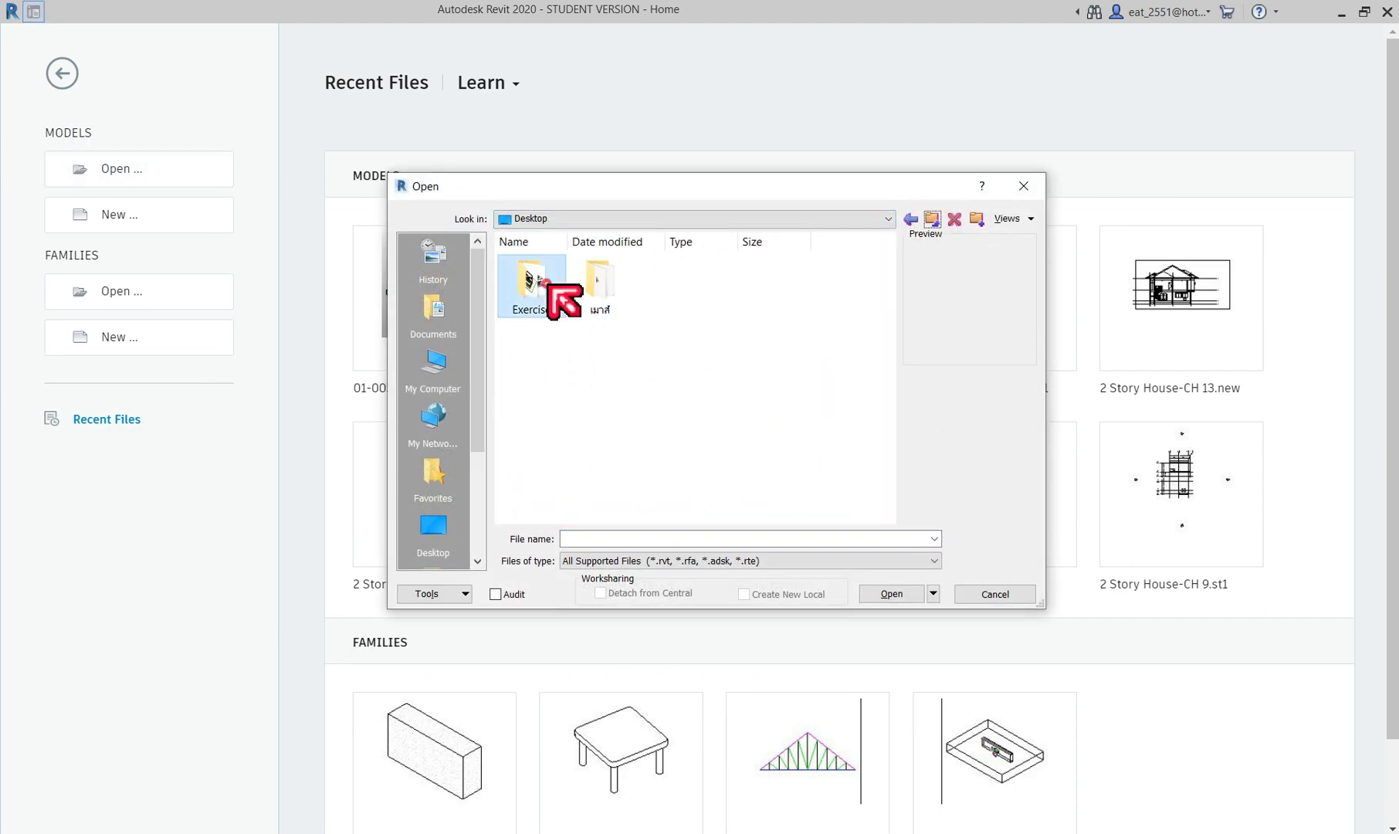
double_click(550, 285)
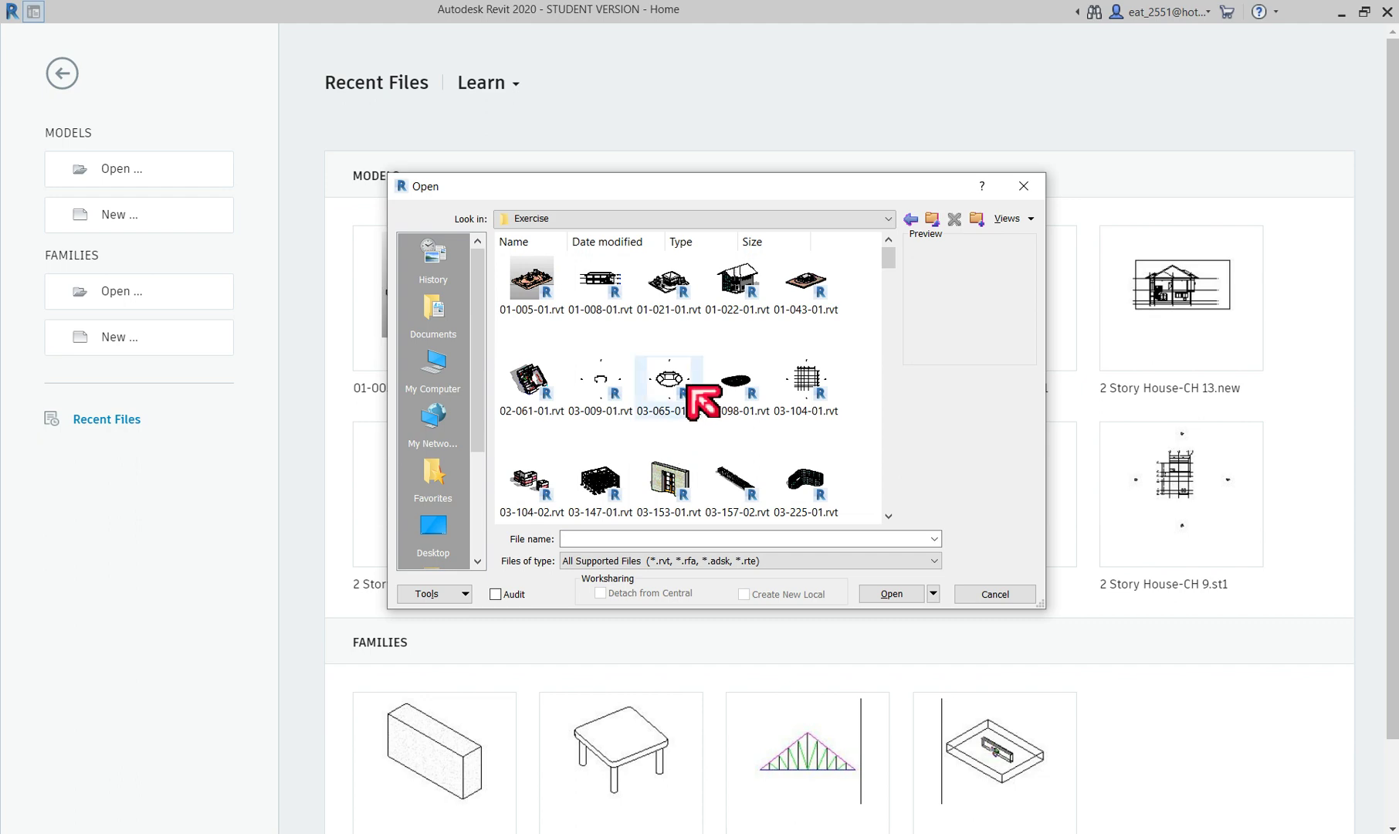
click(1029, 219)
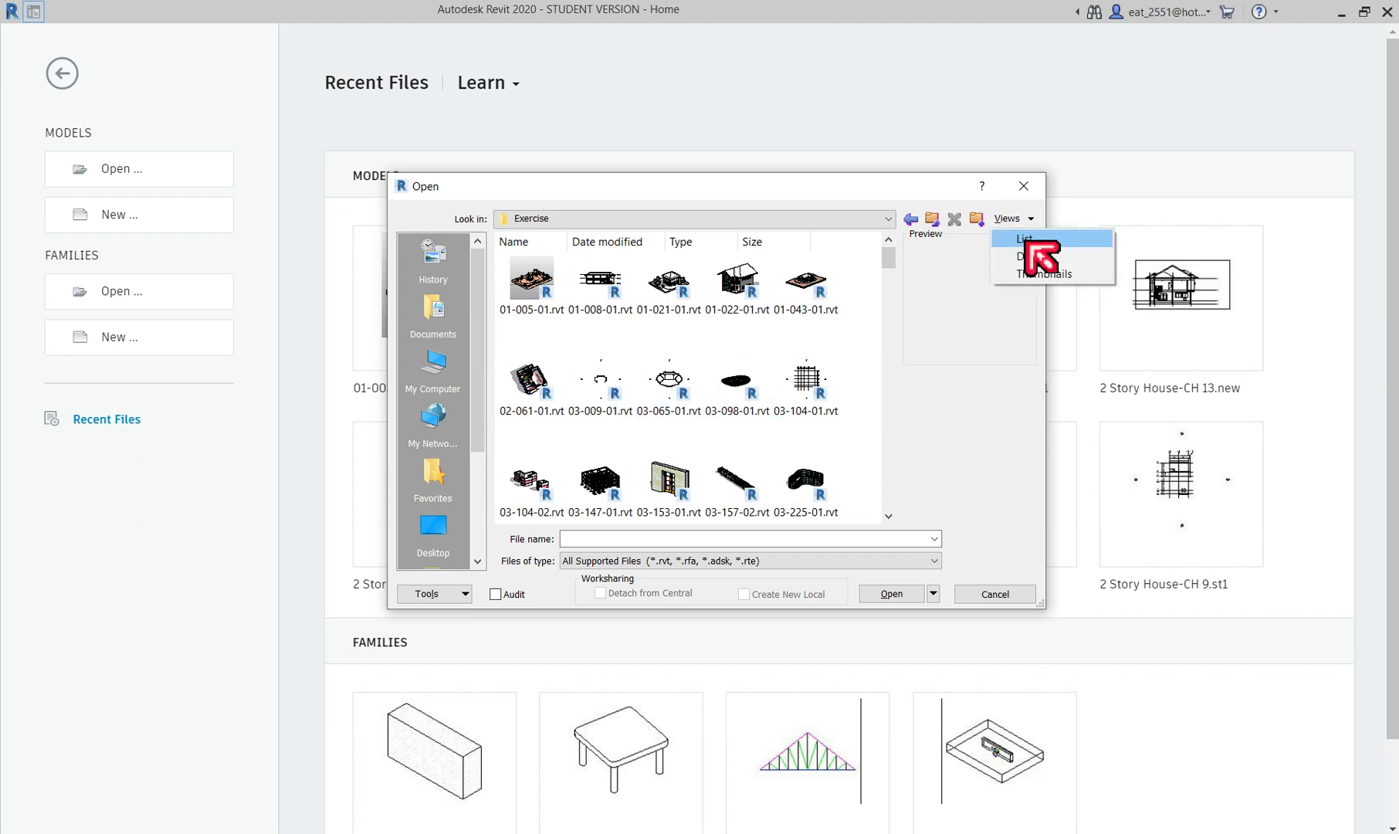
click(1018, 239)
scroll(679, 421, down, 3)
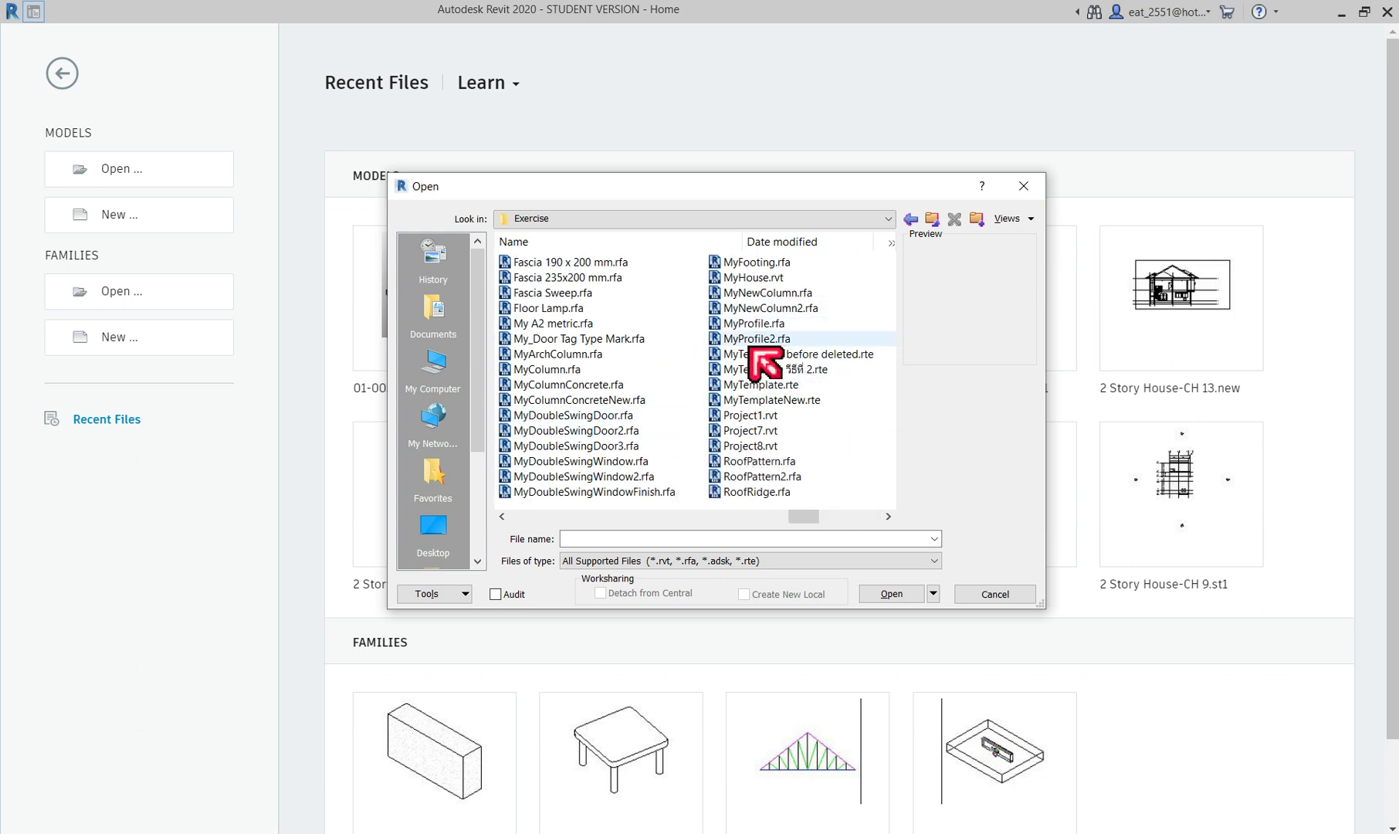
scroll(765, 448, up, 3)
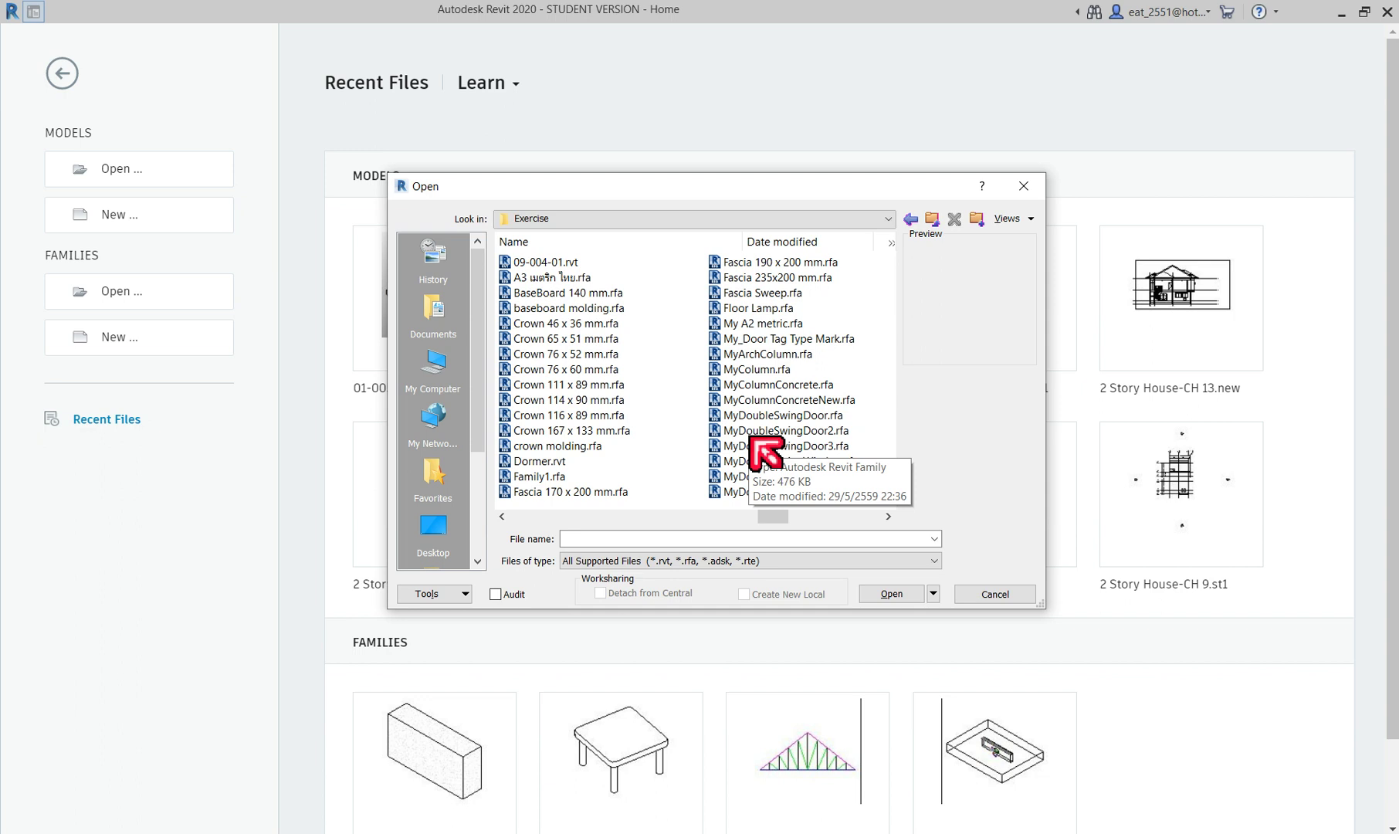
scroll(764, 452, down, 3)
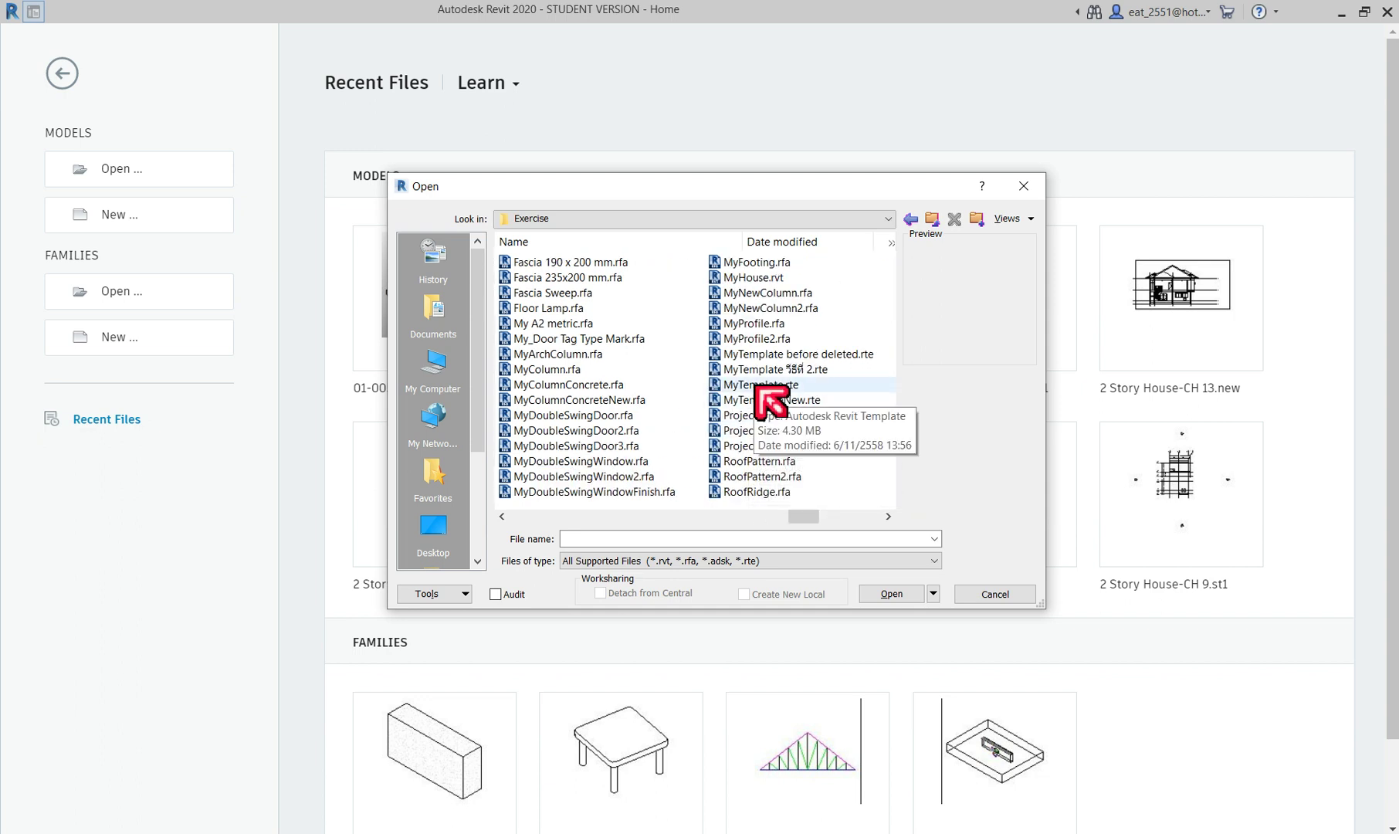
Step: Compare the MyTemplate previews, select MyTemplate.rte, then cancel the Open dialog
click(757, 386)
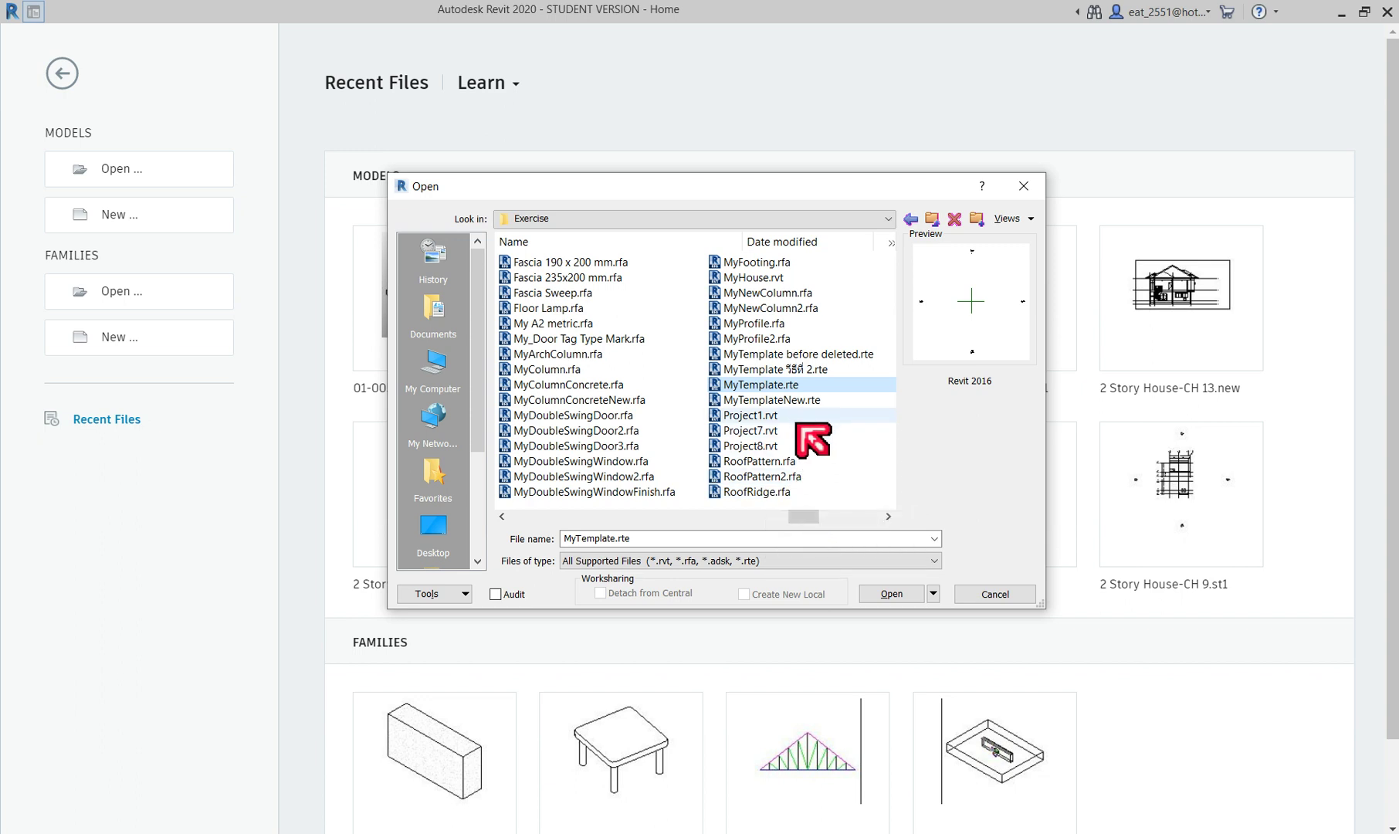
click(762, 370)
click(774, 386)
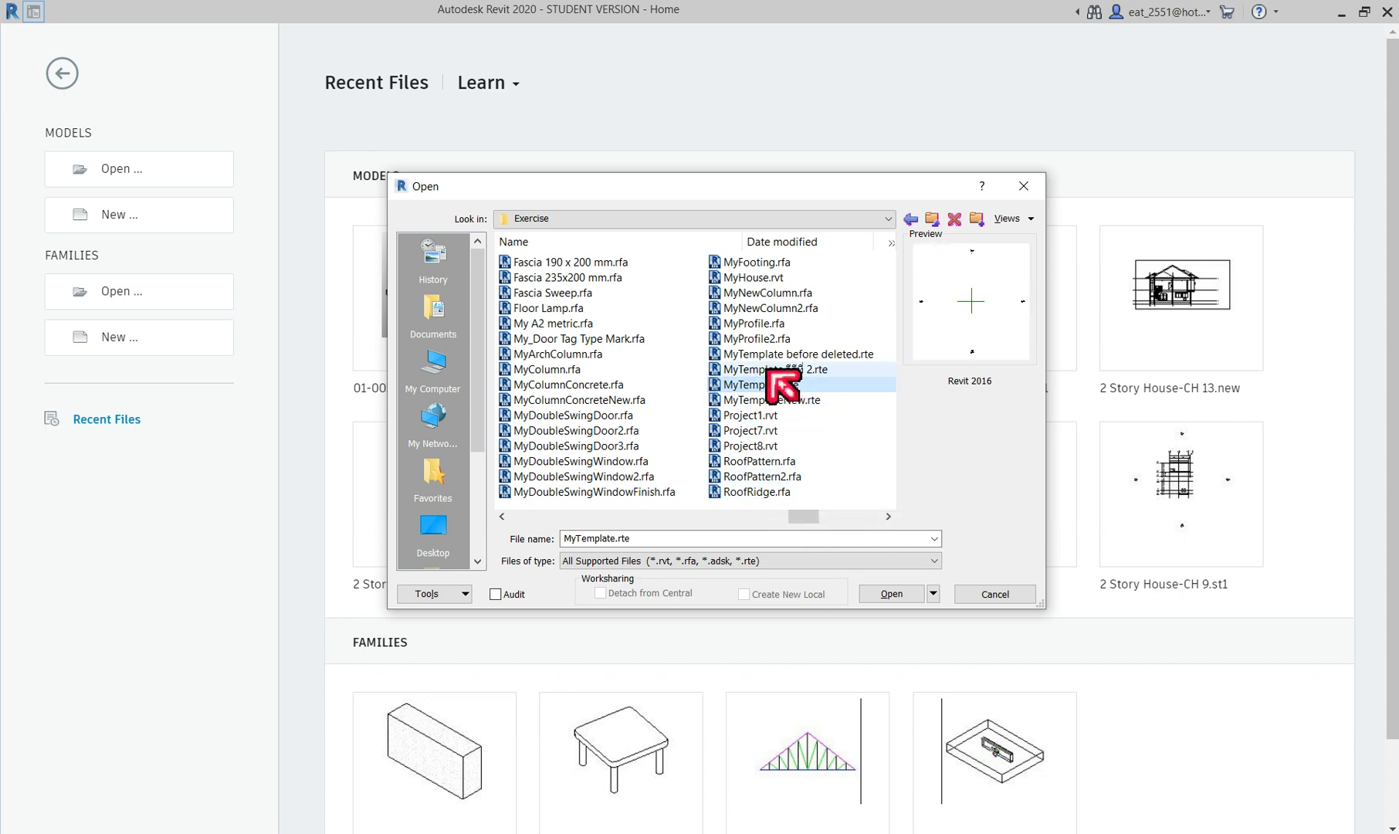
click(771, 378)
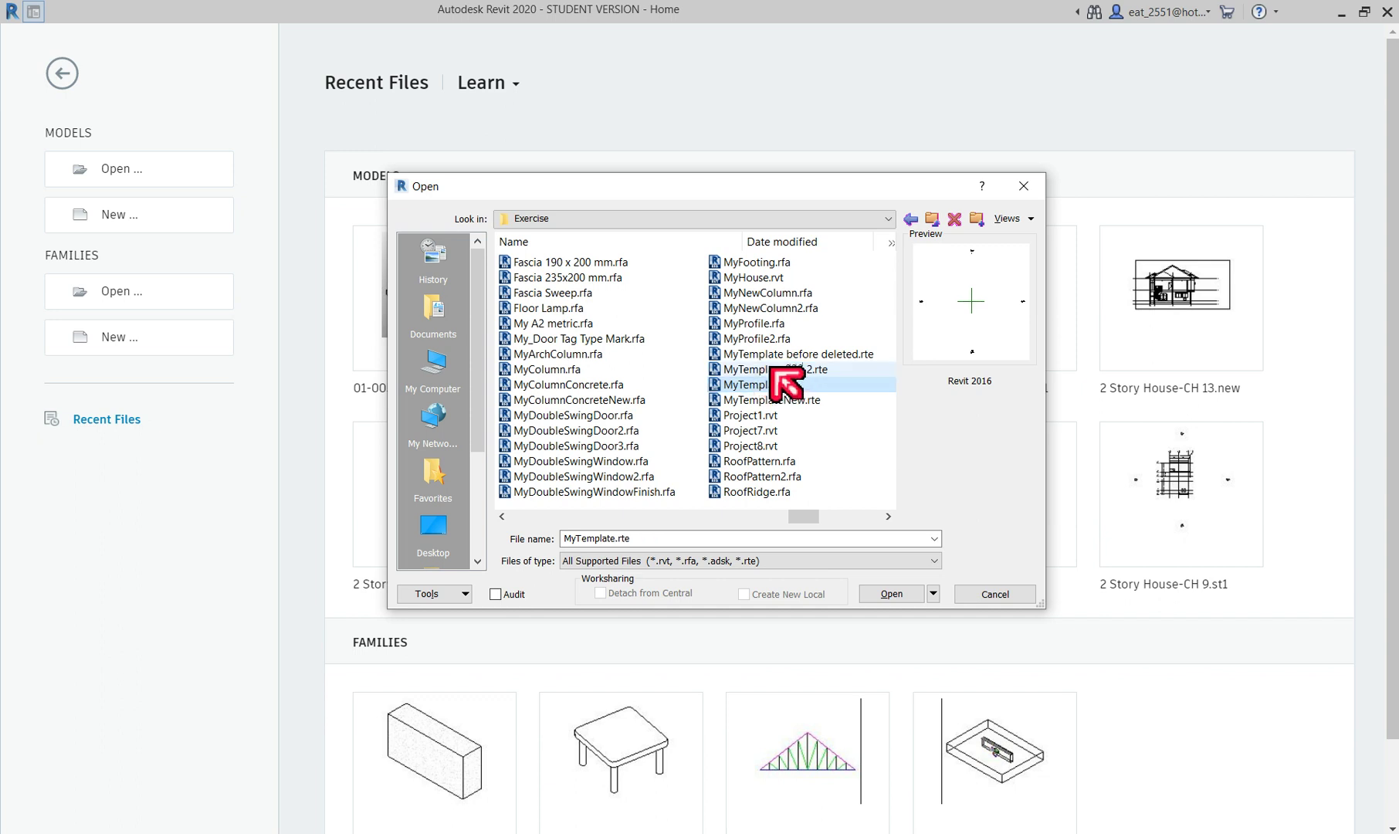
click(771, 370)
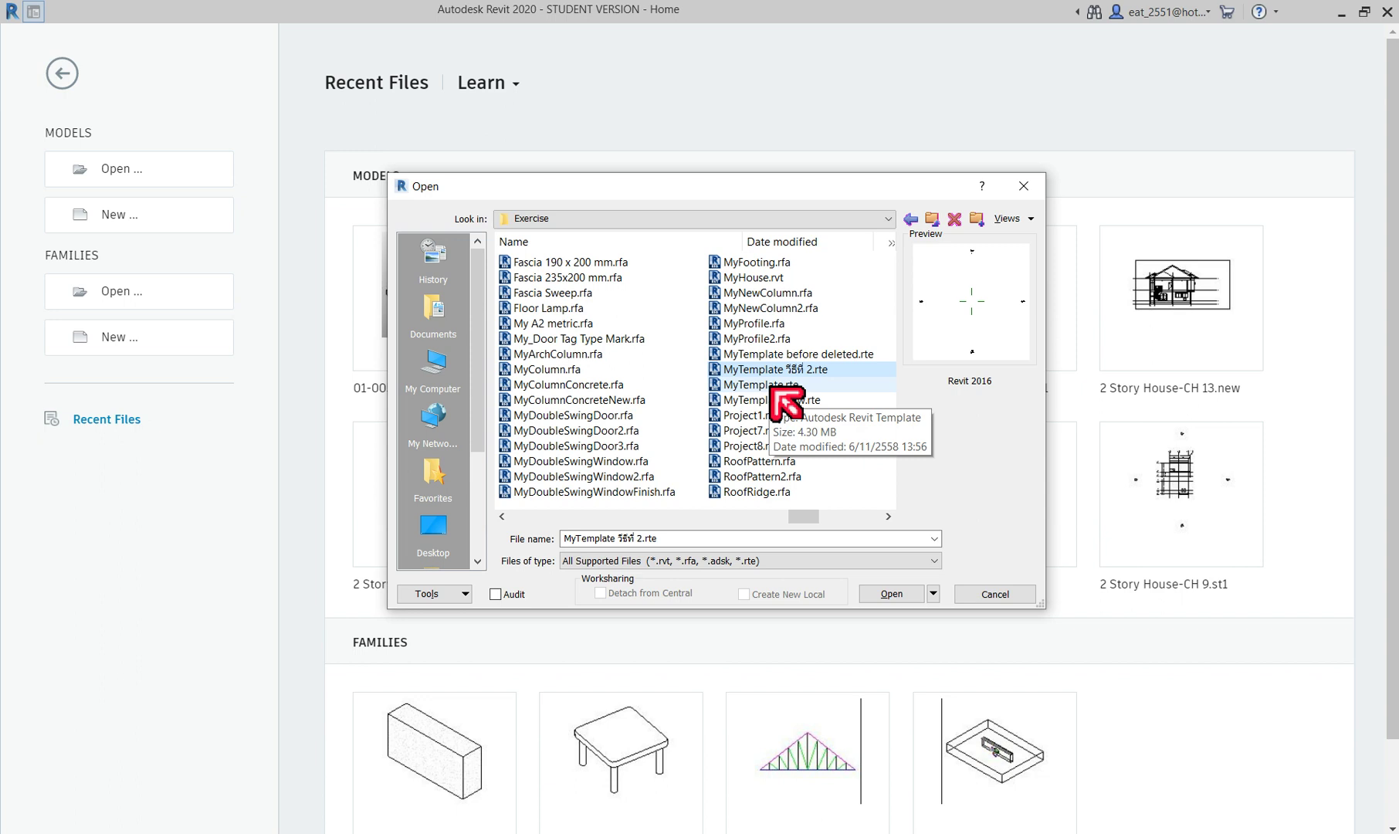
click(756, 386)
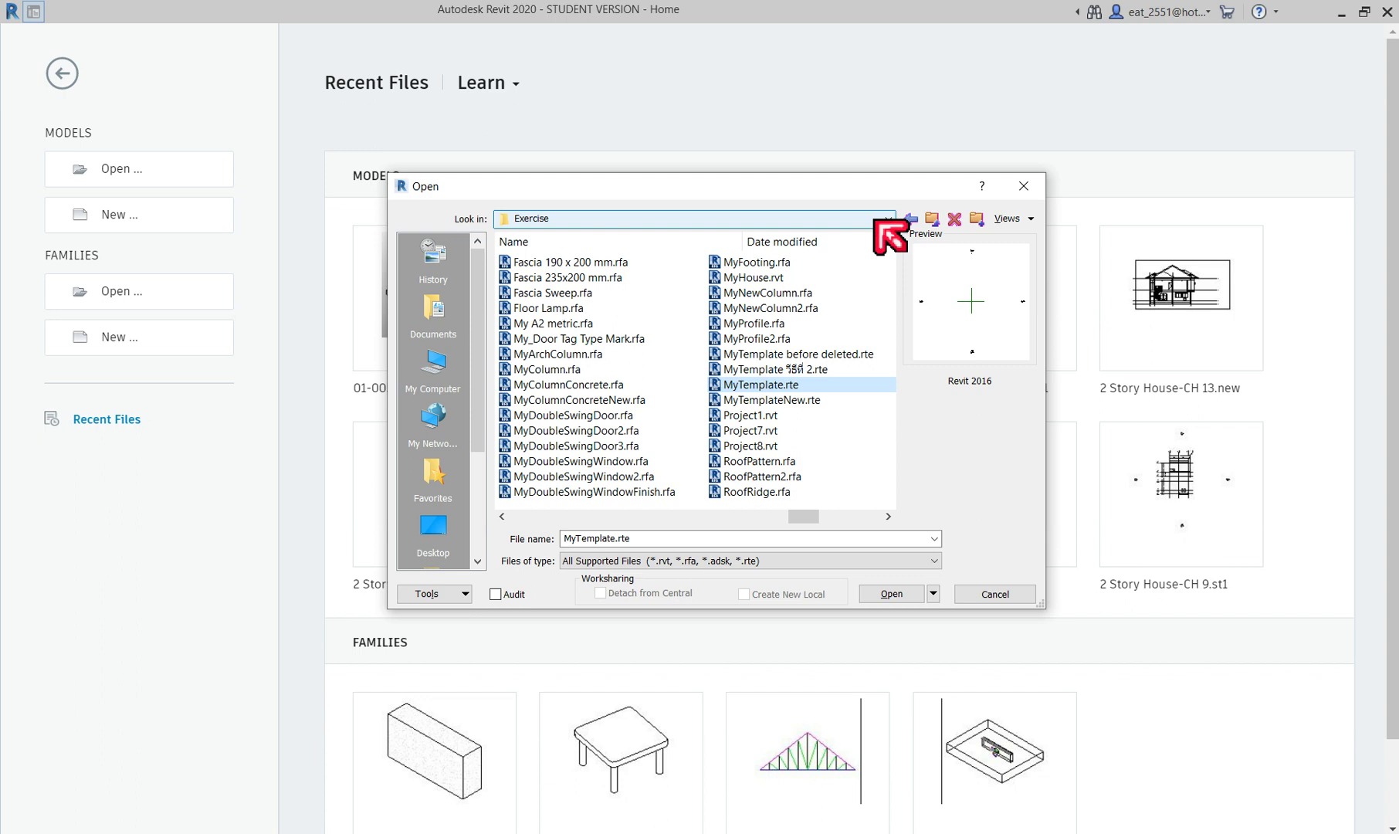
click(1024, 186)
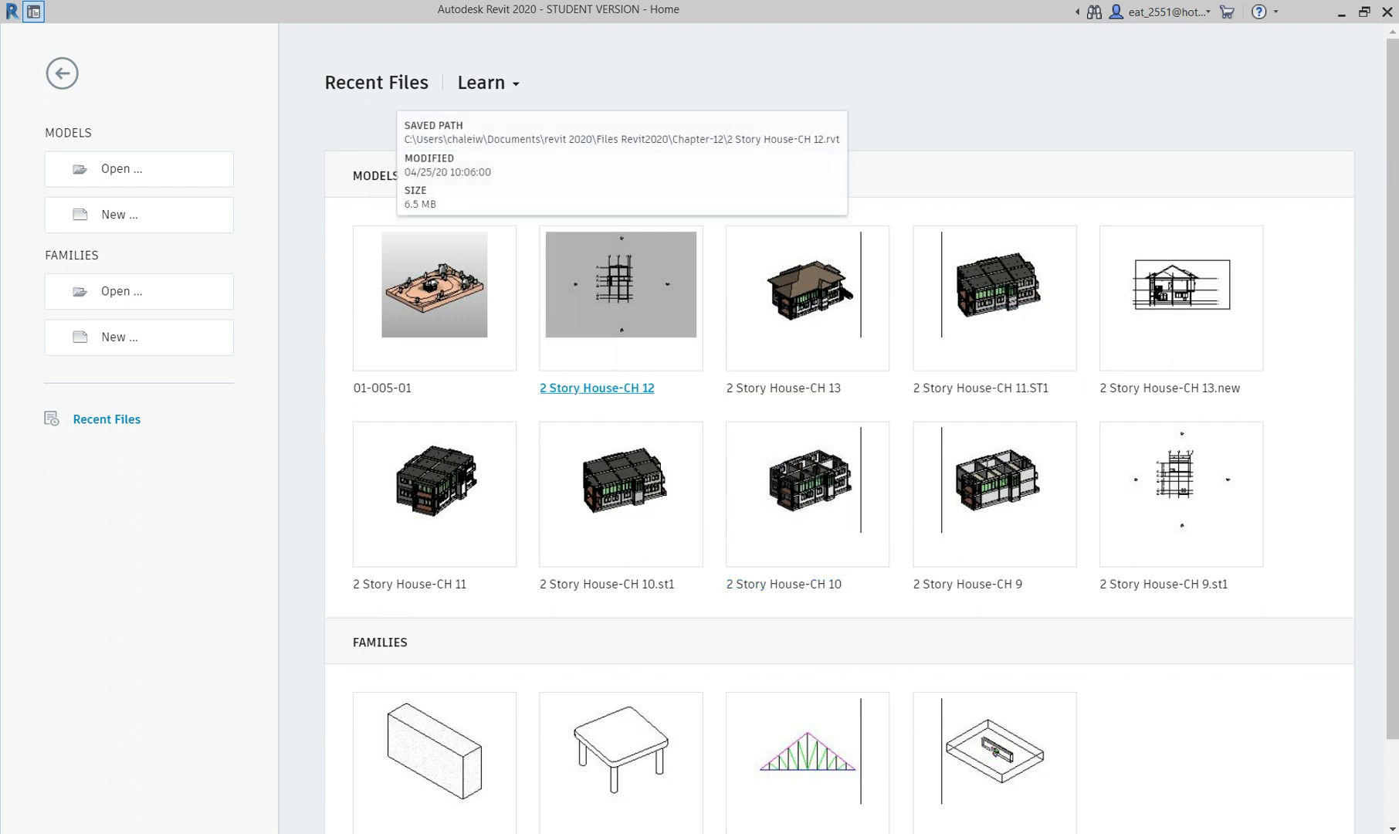
mouse_move(139, 169)
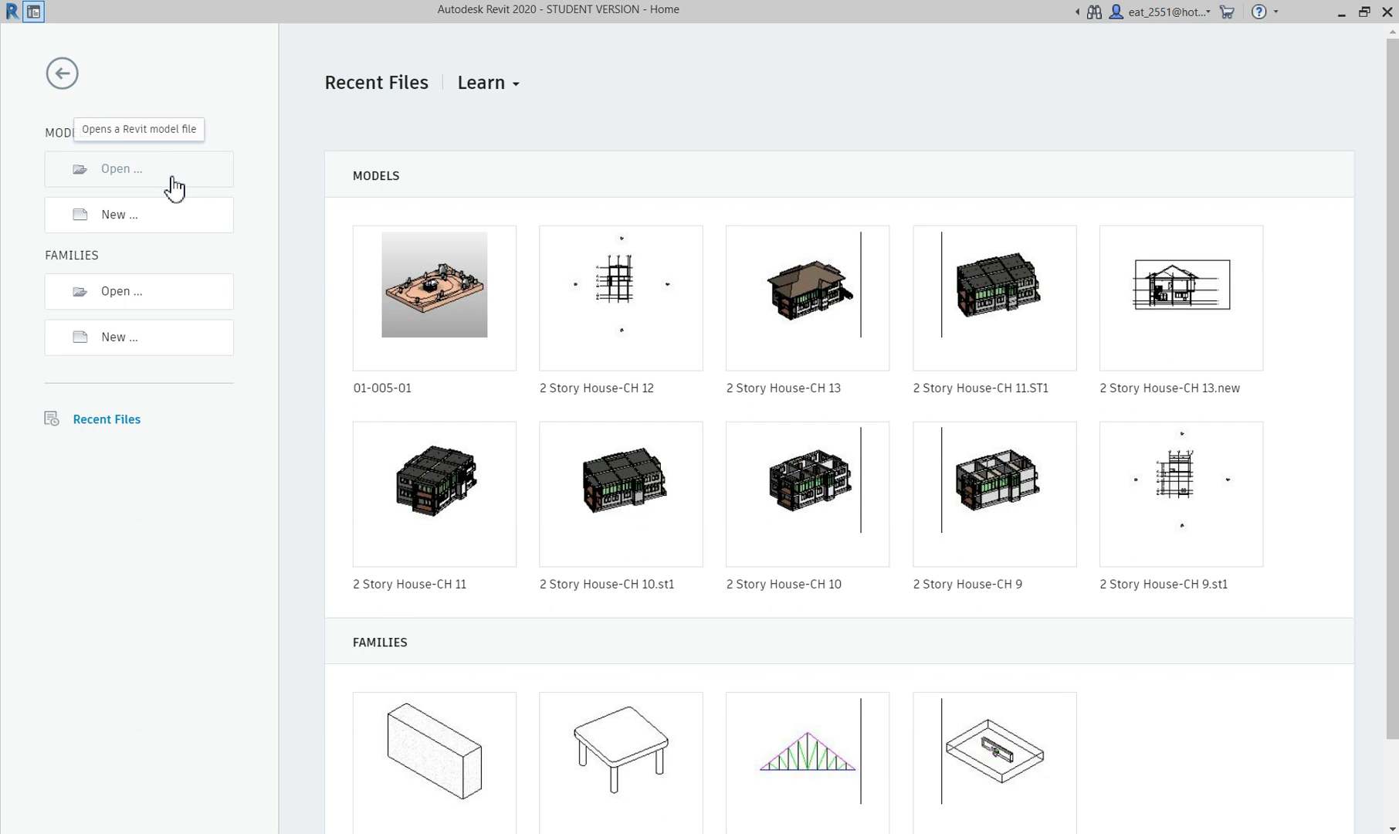
Step: Start a new project and browse the template chooser to Desktop > Exercise > MyTemplate.rte
click(128, 217)
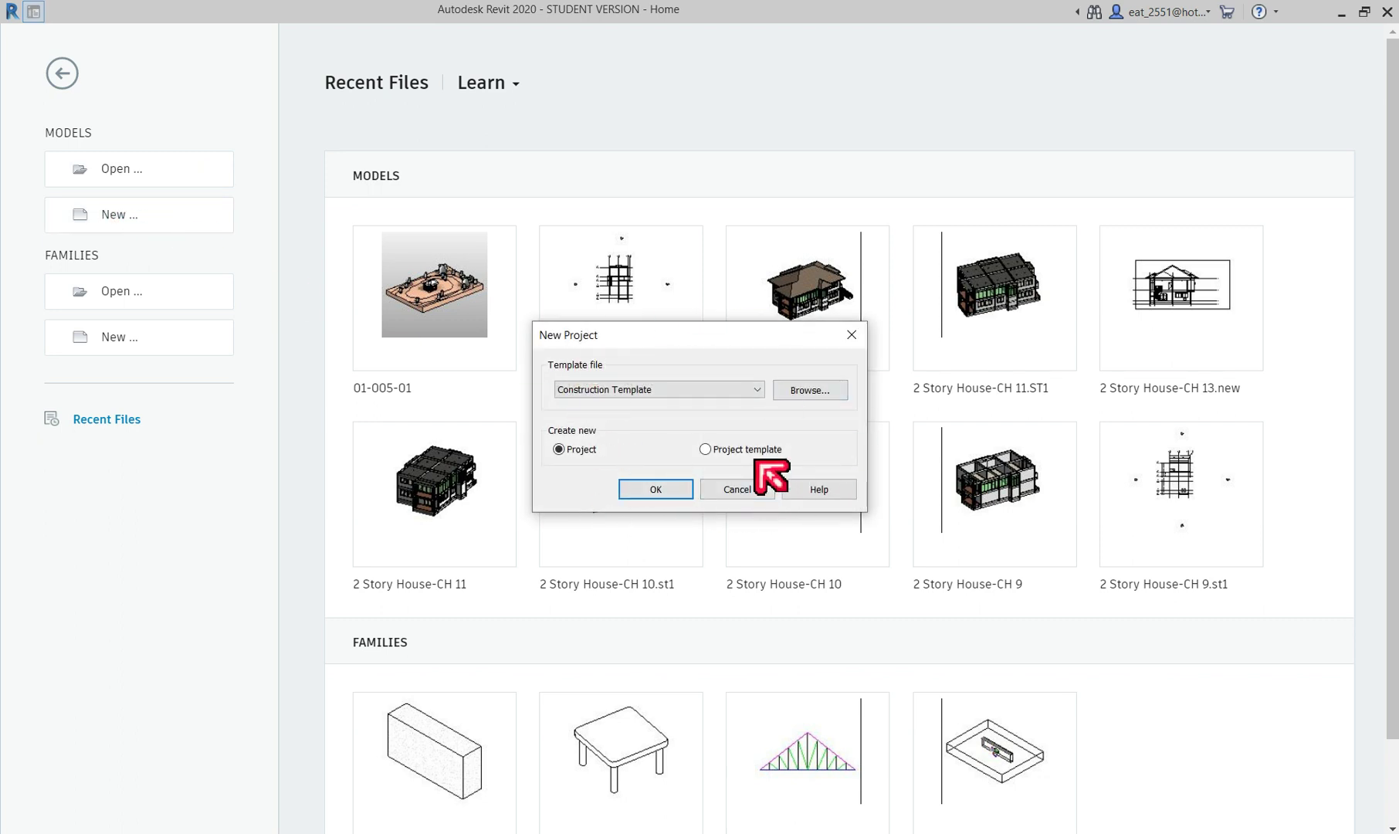
click(811, 391)
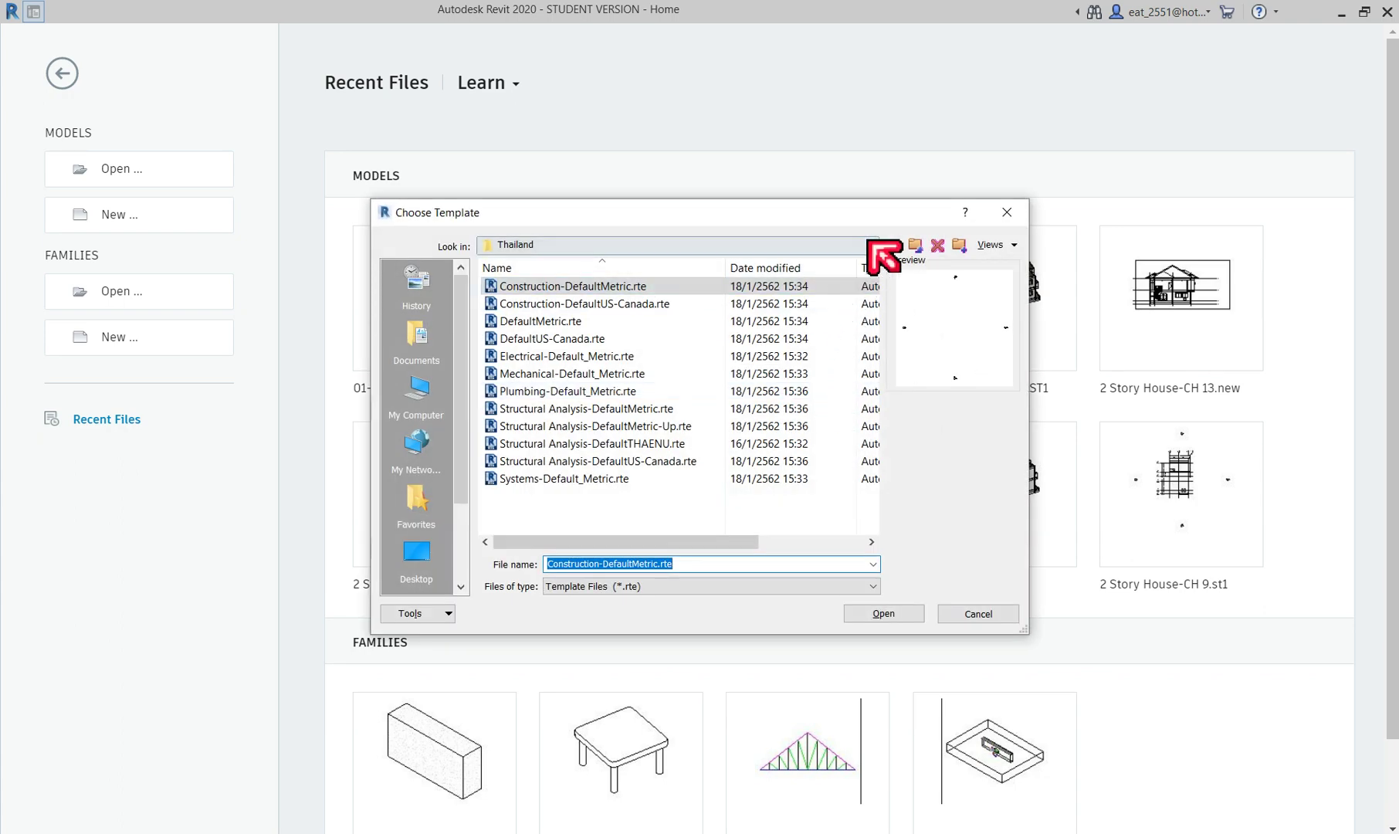
click(916, 245)
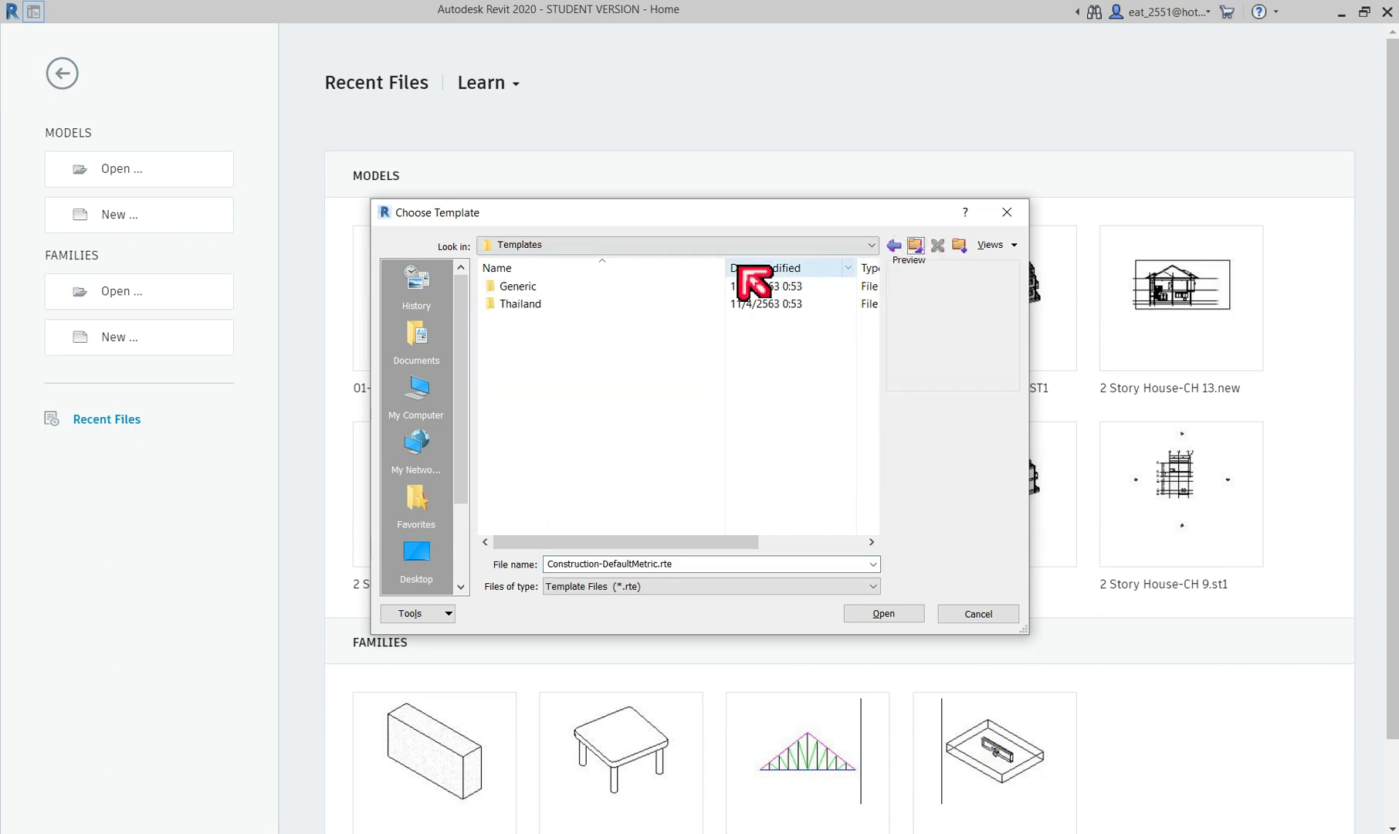
click(850, 246)
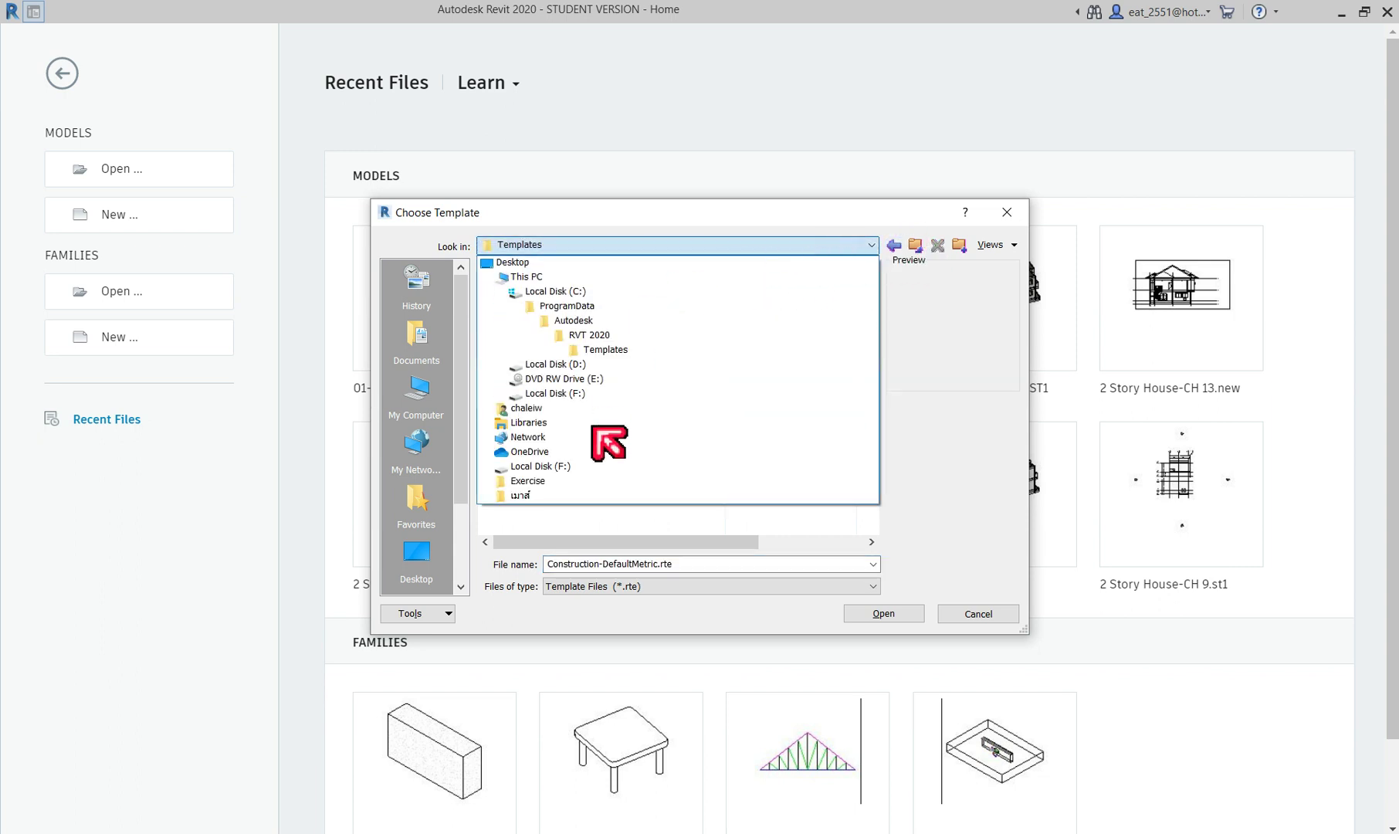
click(604, 264)
double_click(557, 388)
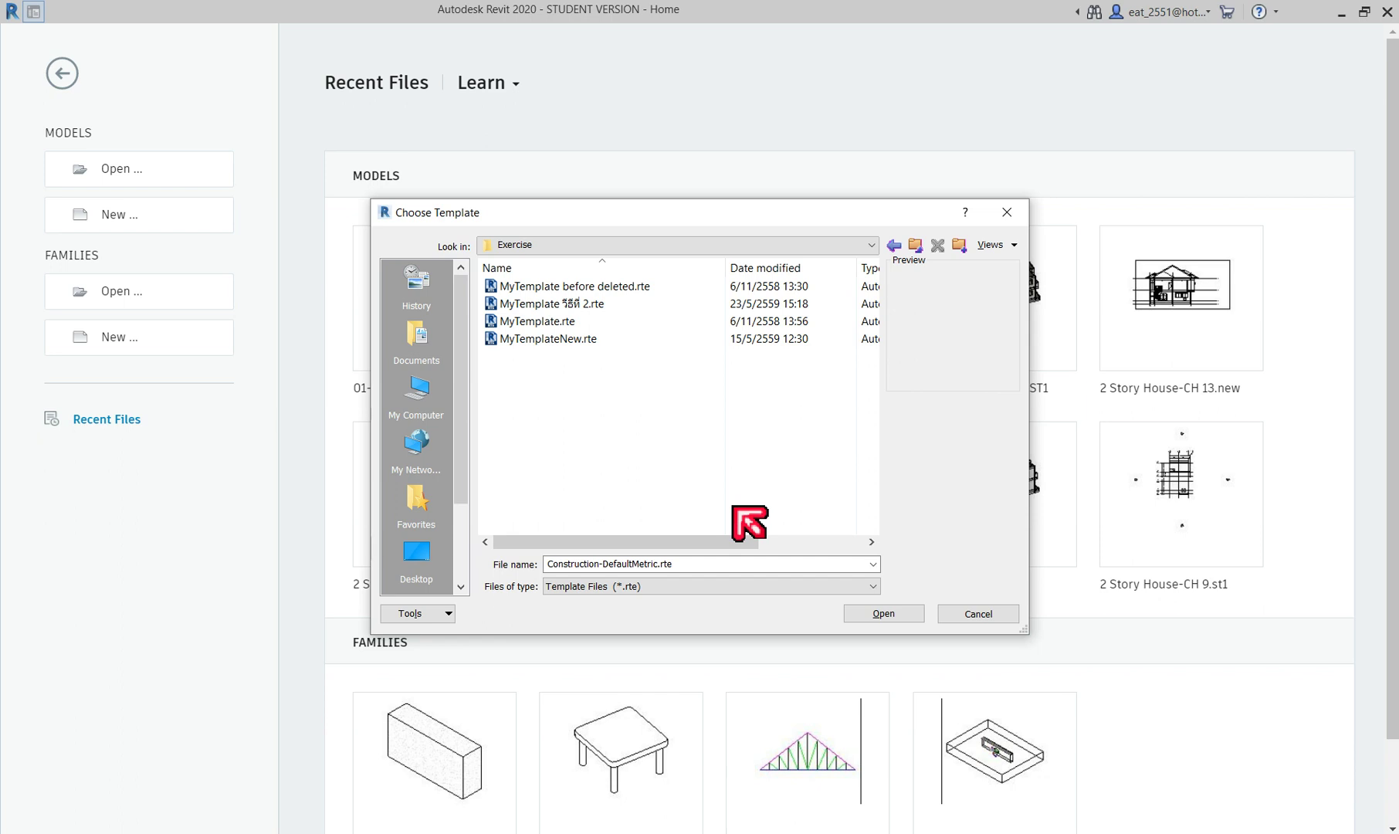
click(534, 320)
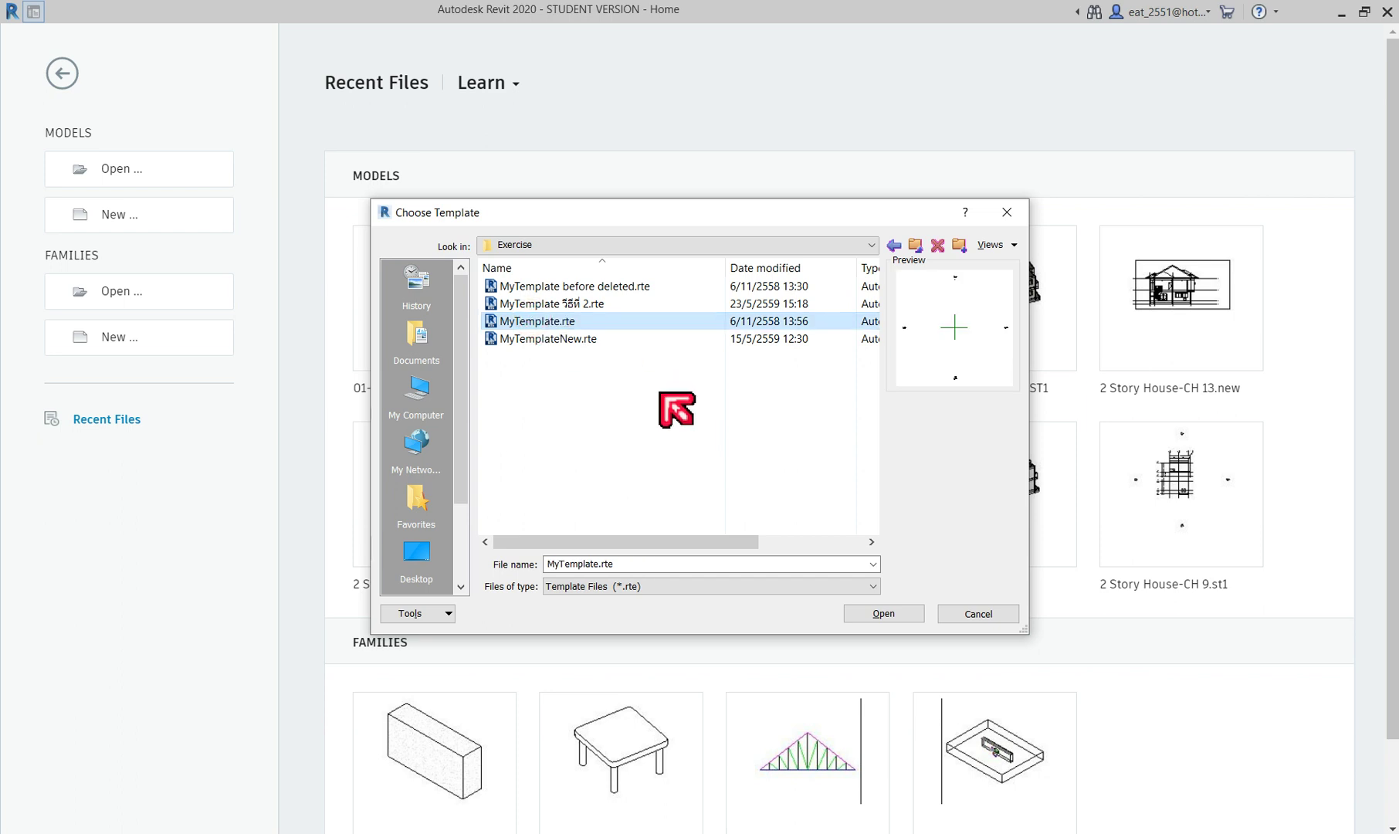
Step: Keep the template file type, confirm MyTemplate.rte, and create the new project
click(765, 585)
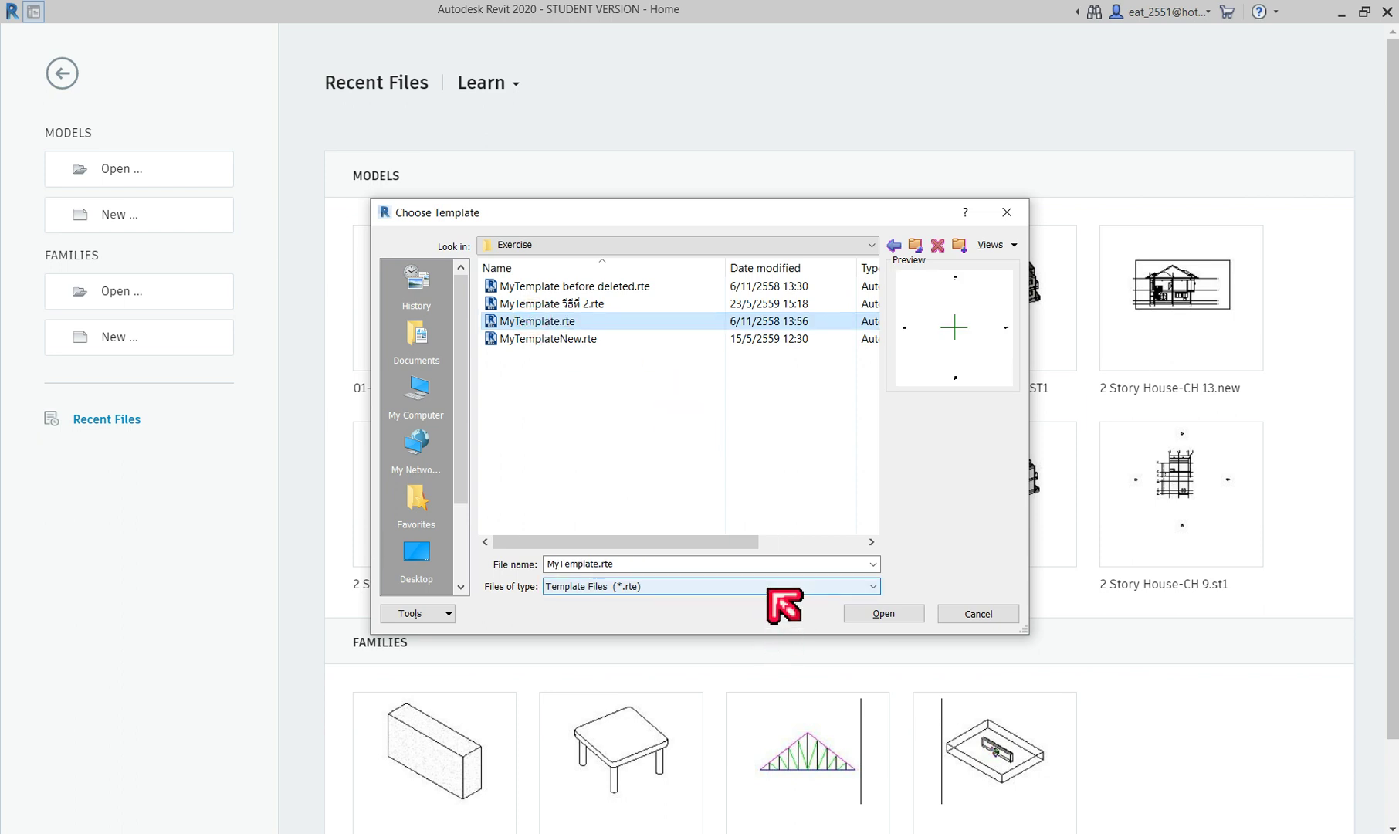
click(769, 590)
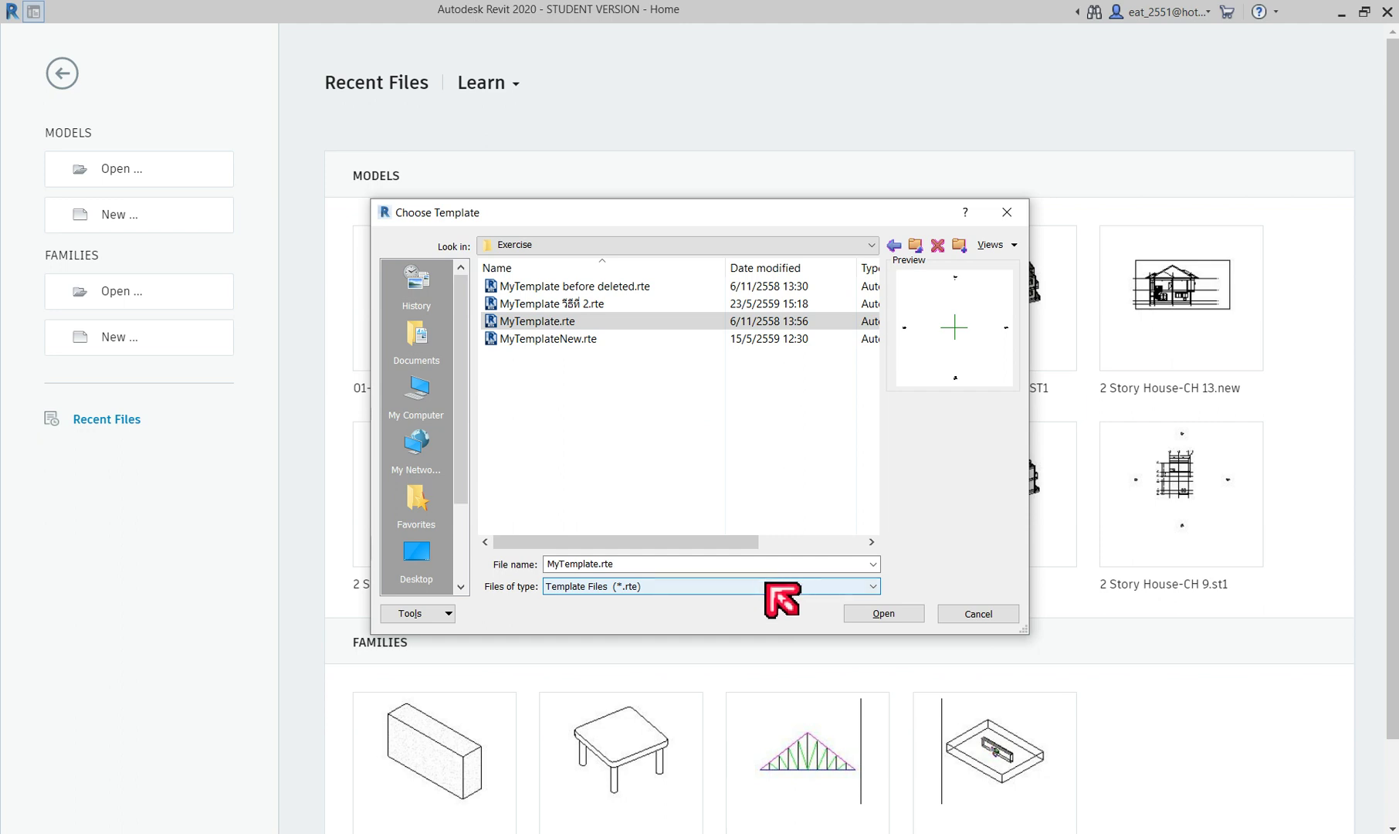
click(558, 328)
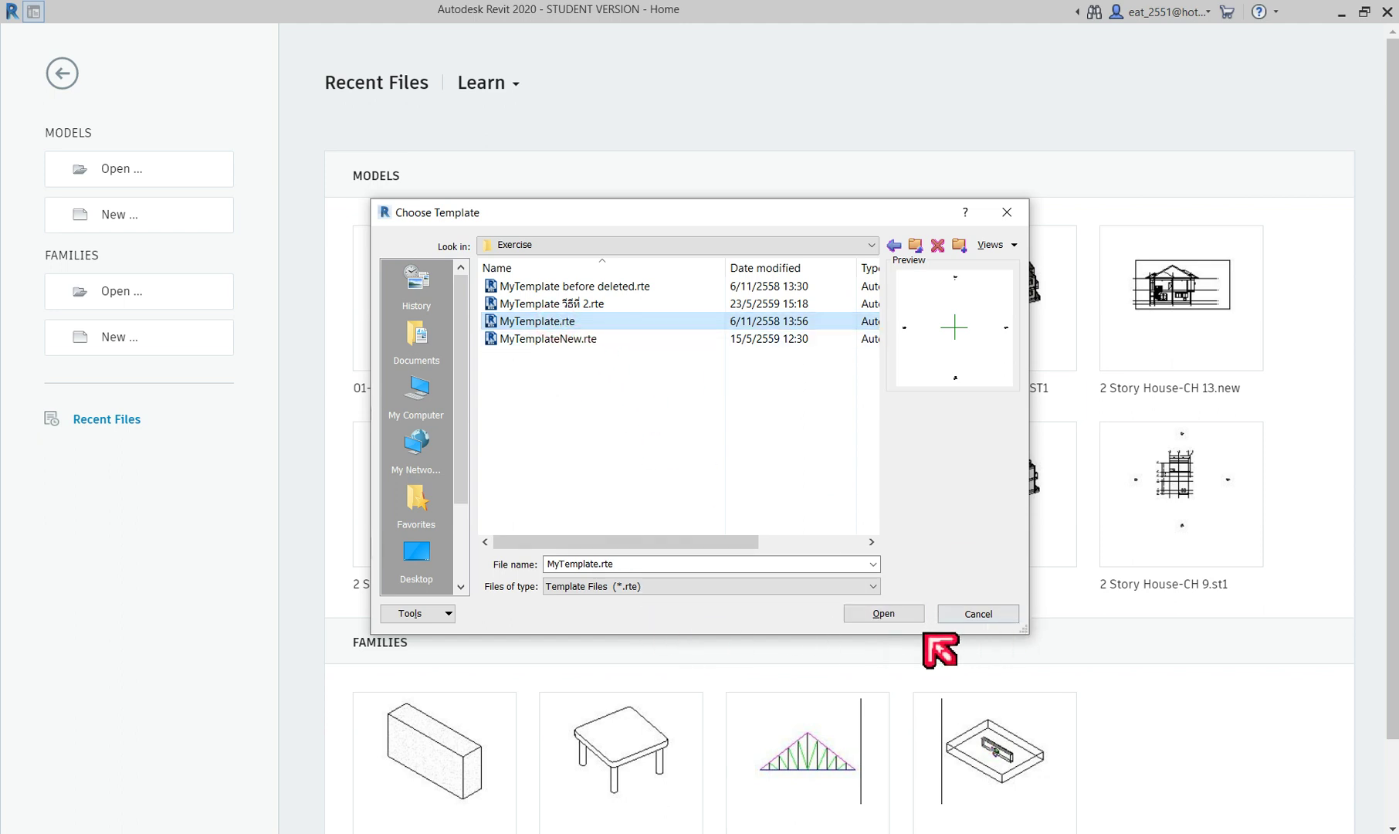
click(888, 615)
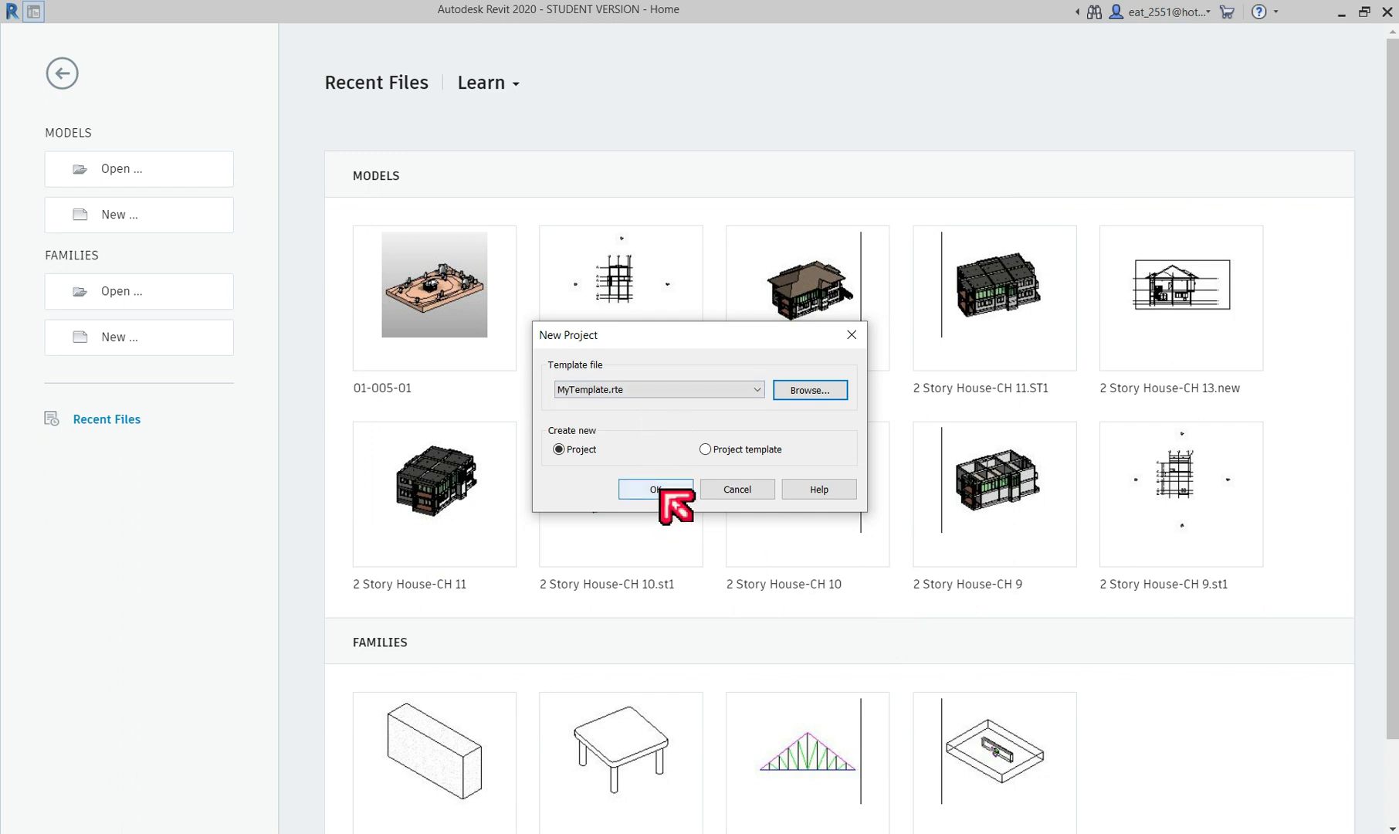
click(661, 492)
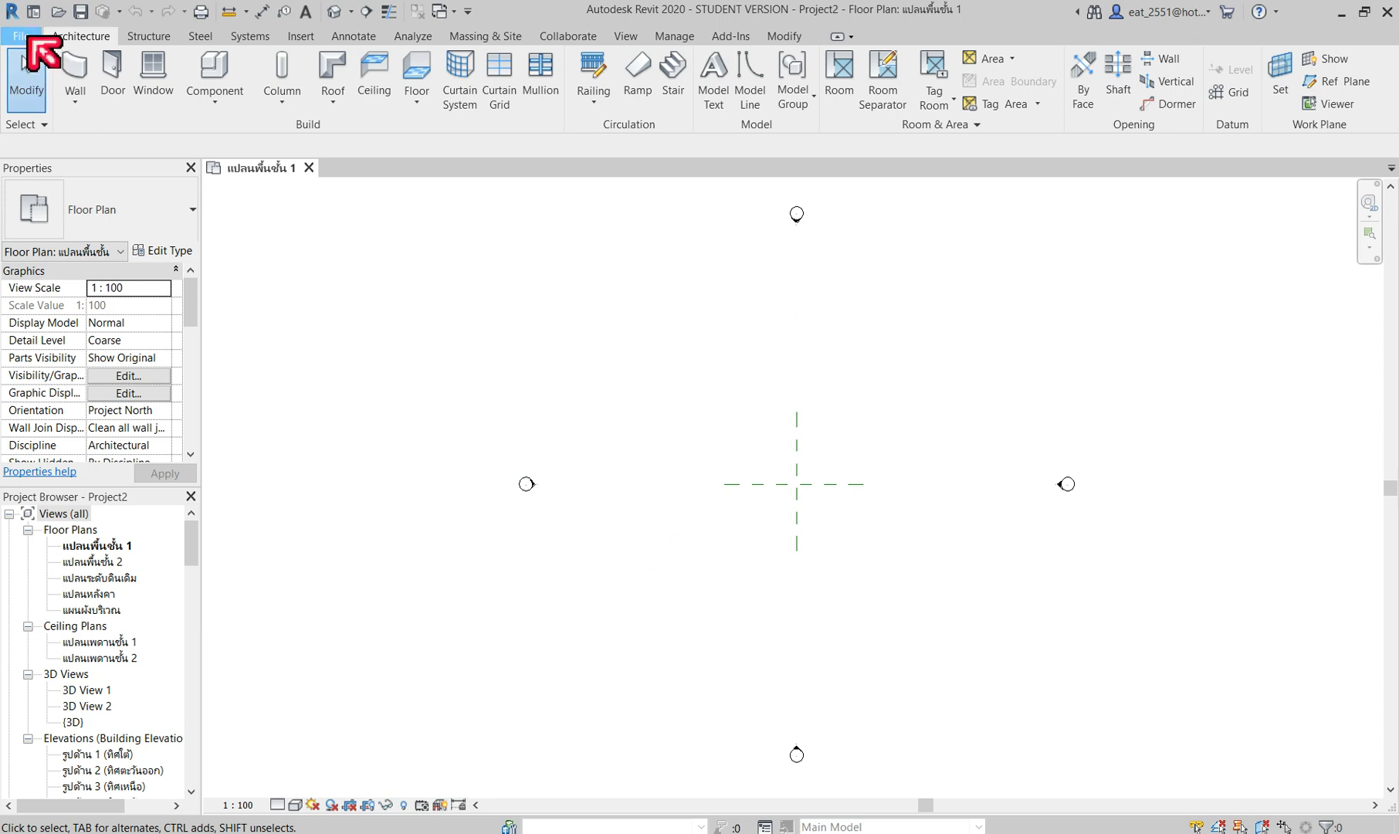
click(29, 37)
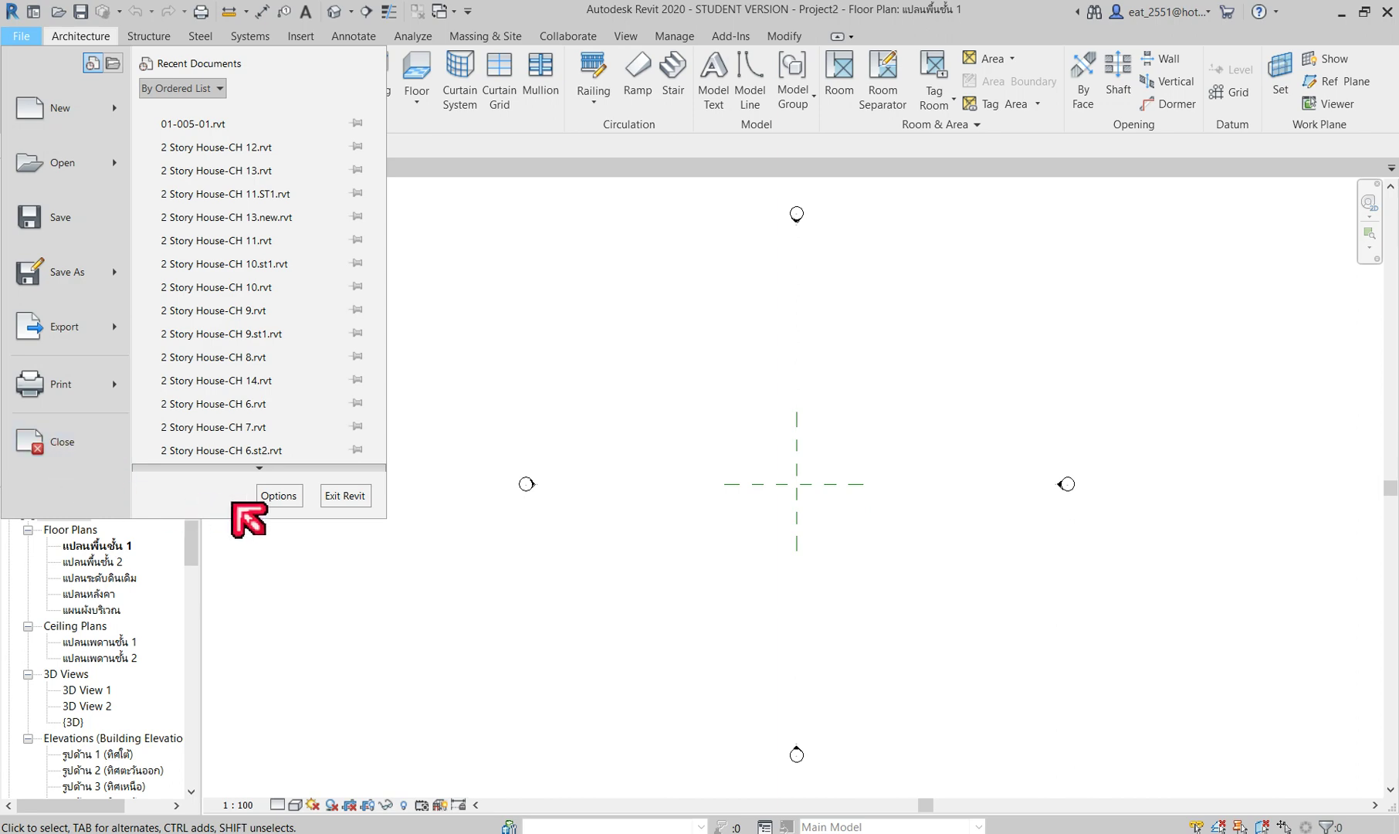
Step: Open Revit Options on the File Locations page listing project template paths
click(276, 498)
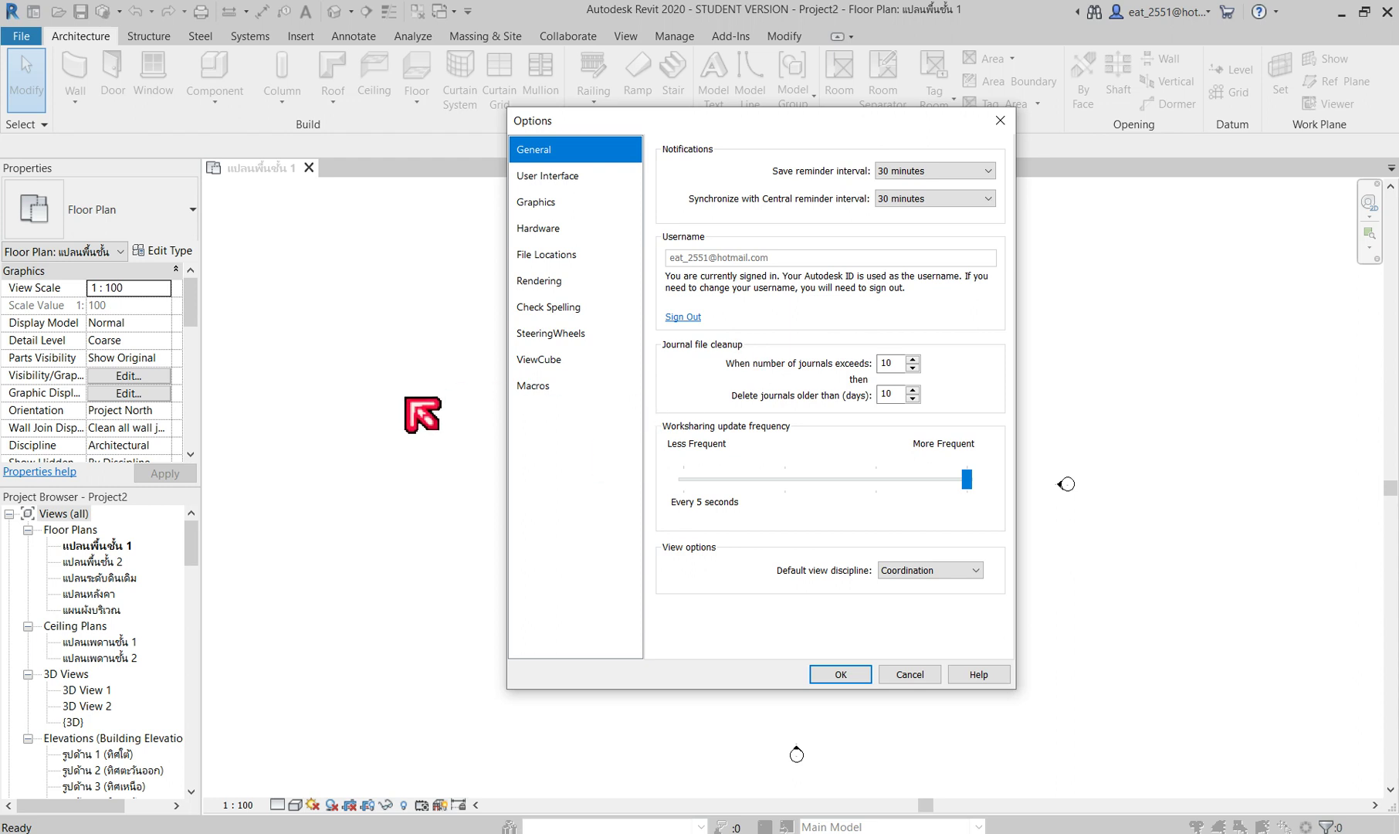
click(547, 255)
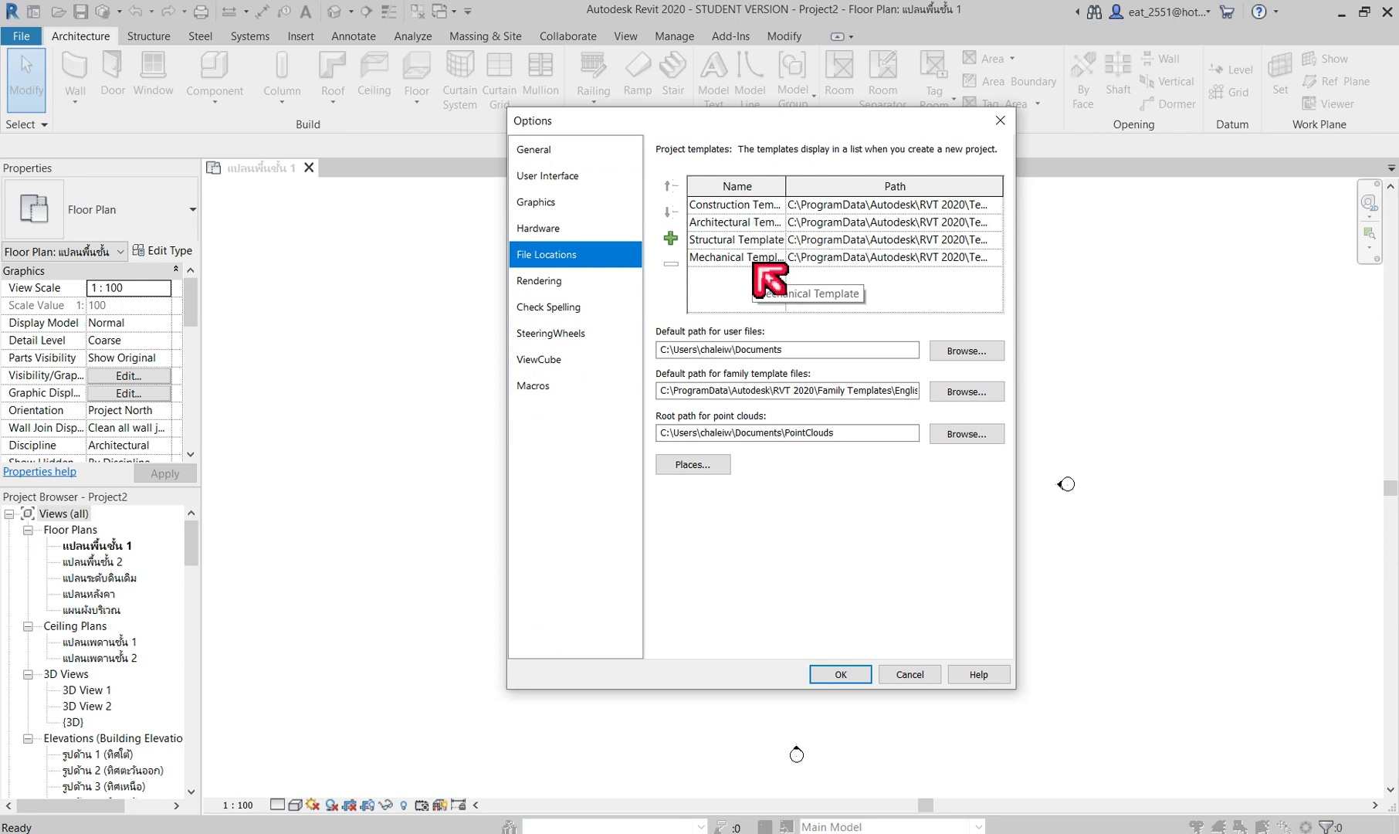
Step: Add MyTemplate.rte from the Exercise folder as a project template entry and select it
click(671, 239)
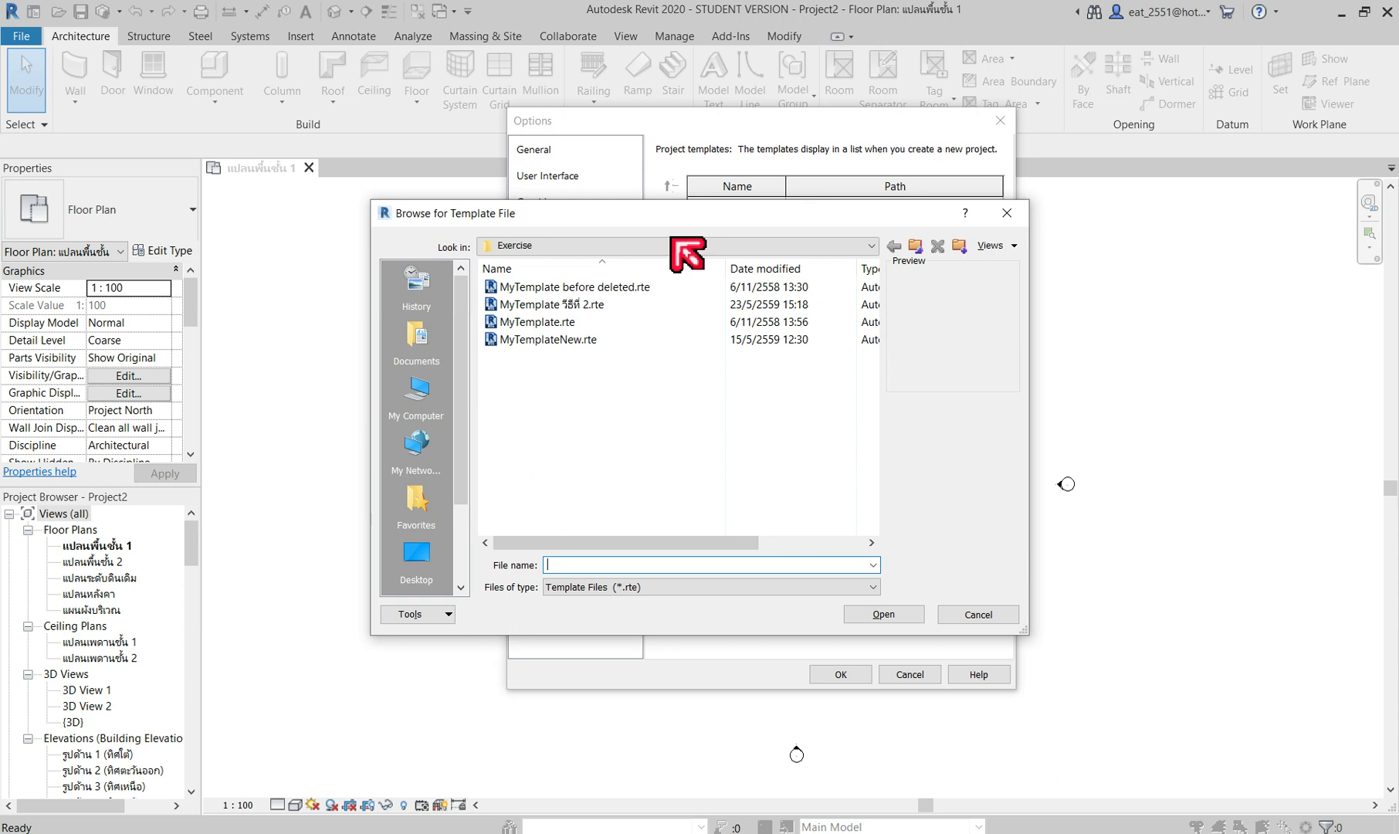
click(556, 321)
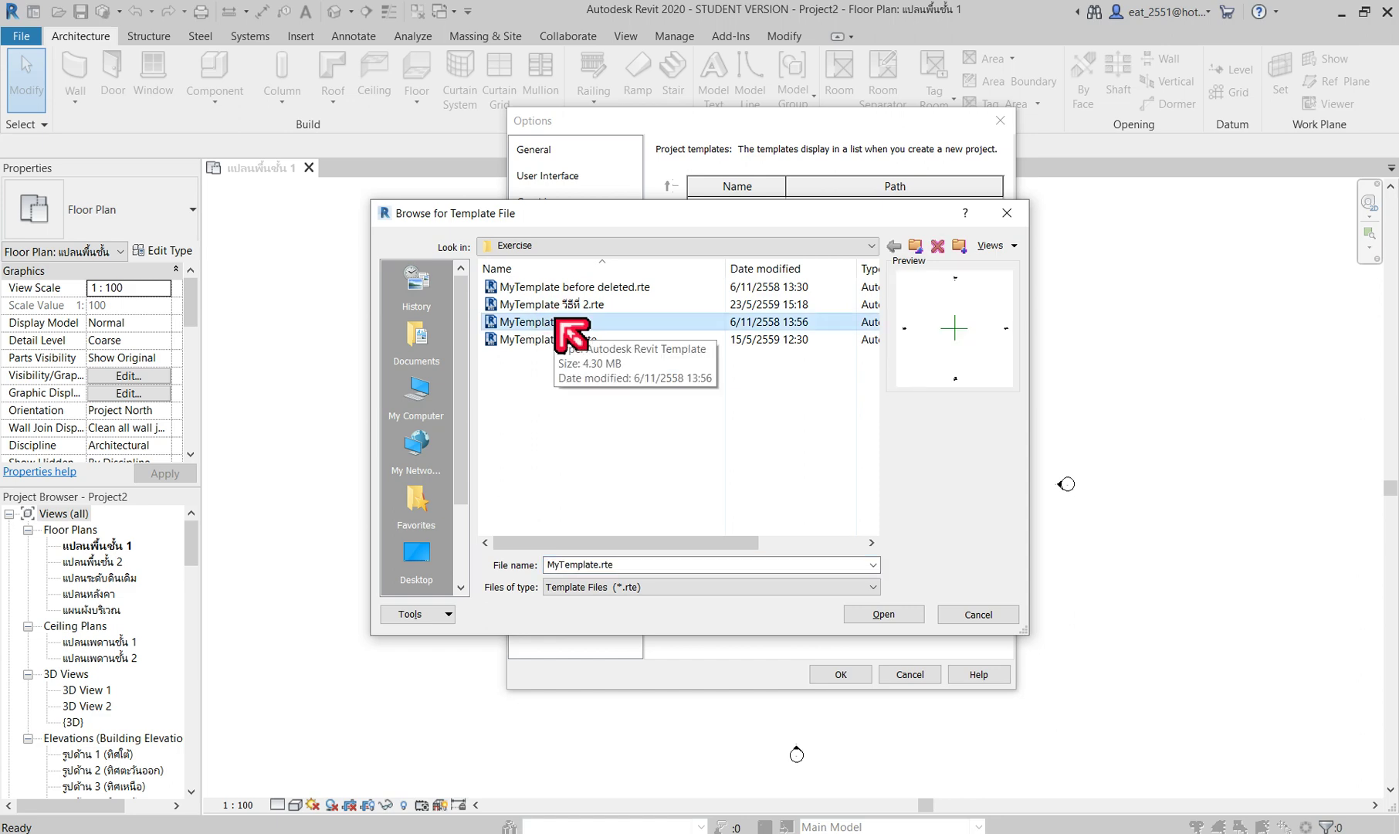
click(897, 614)
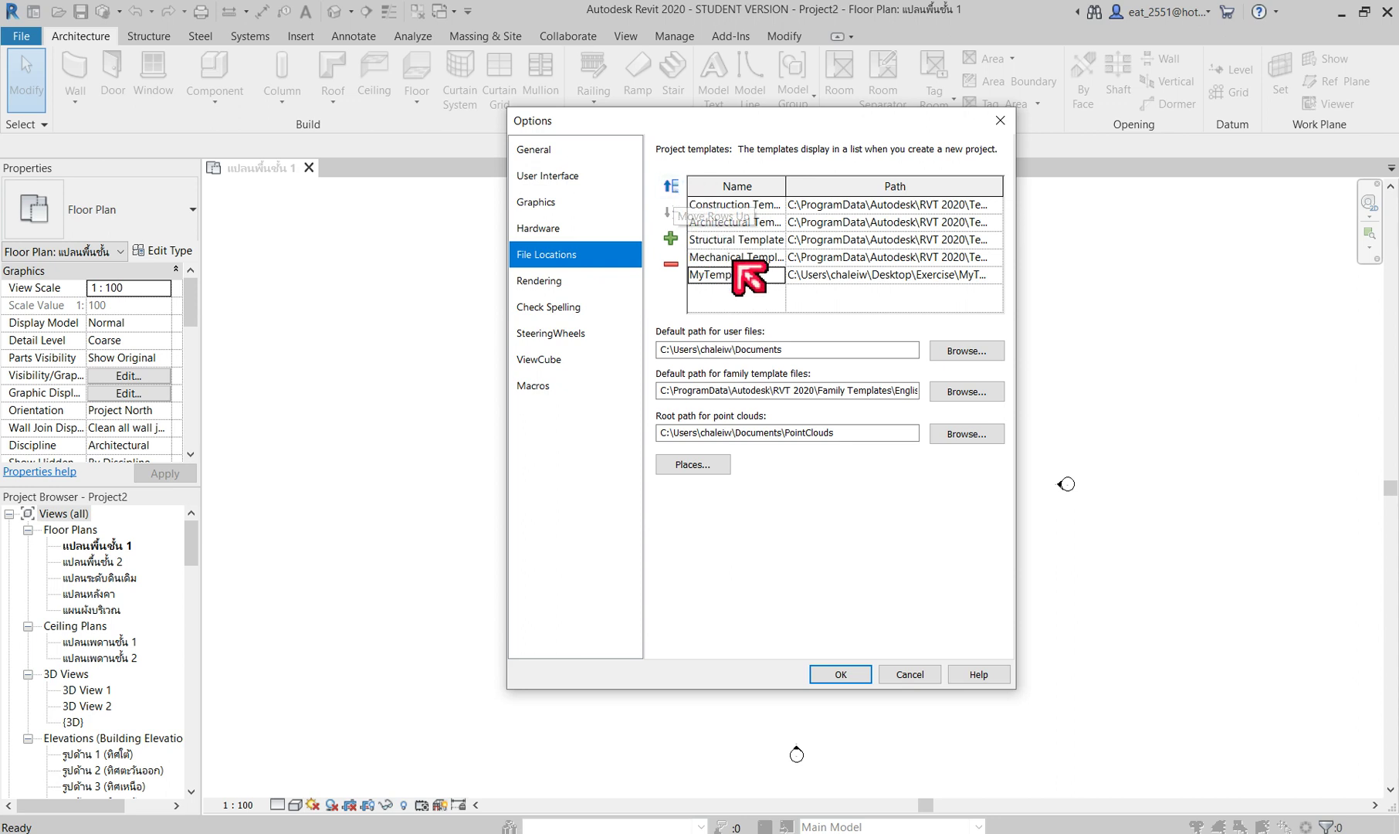
click(761, 275)
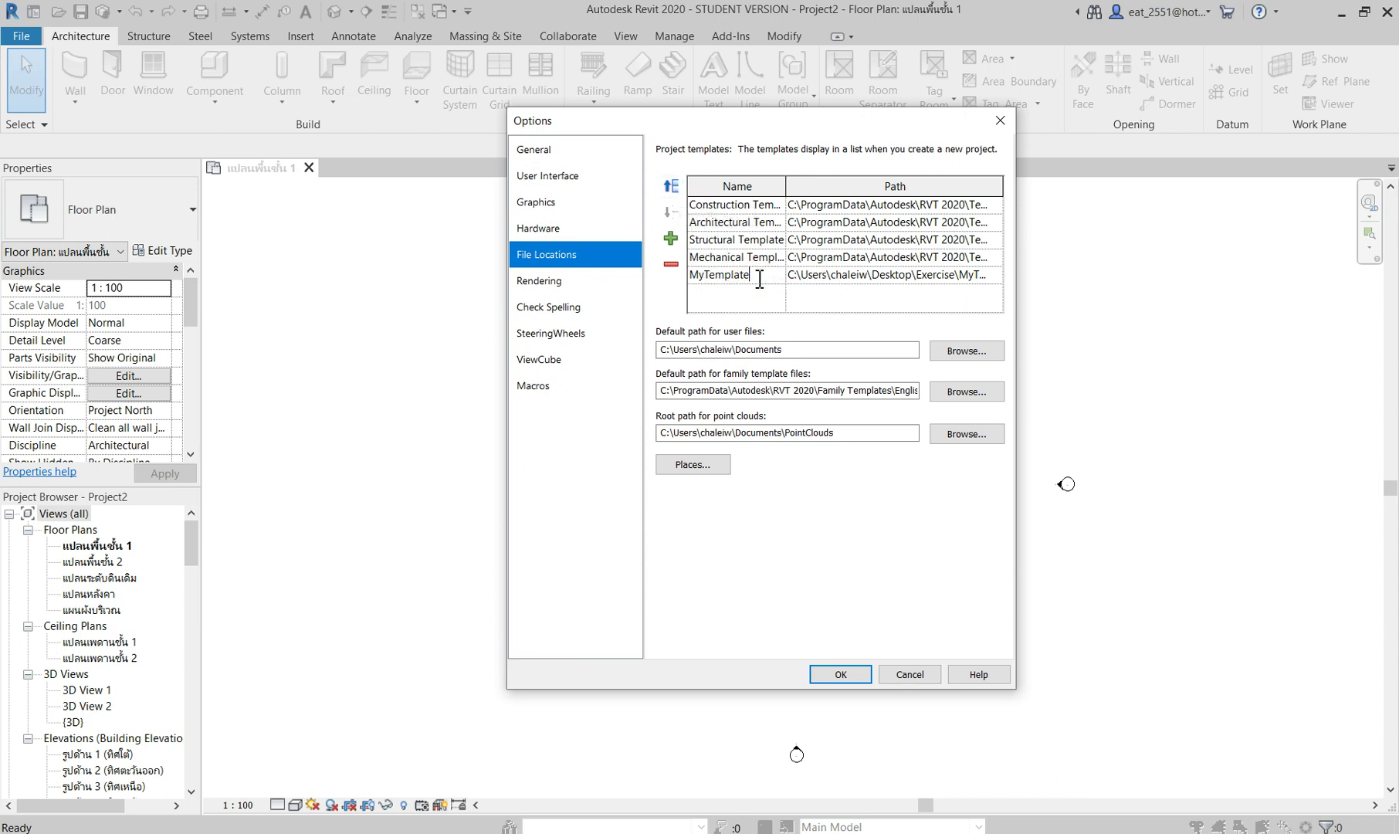
Step: Move MyTemplate above Construction Template to the top of the list and confirm with OK
click(709, 275)
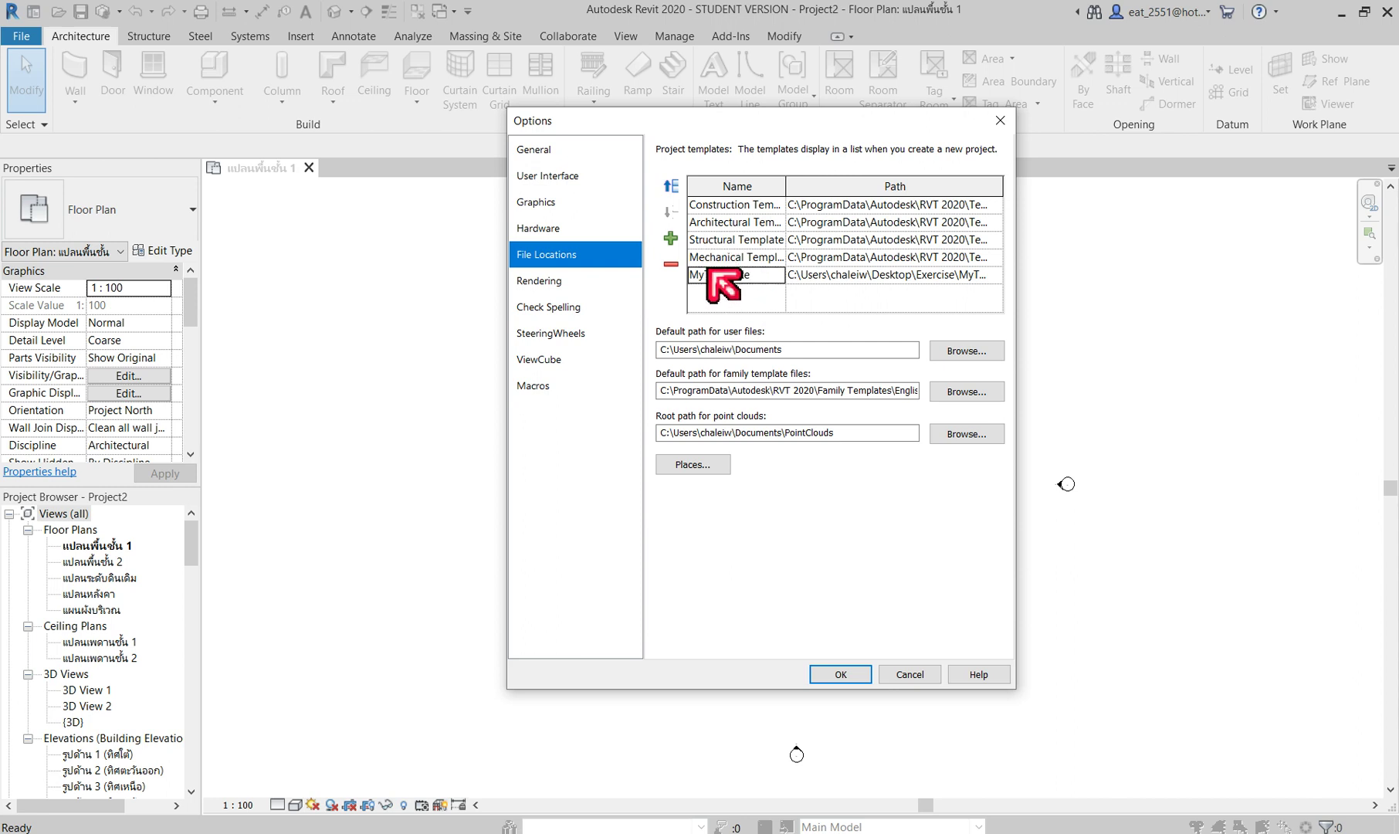
click(670, 186)
click(670, 187)
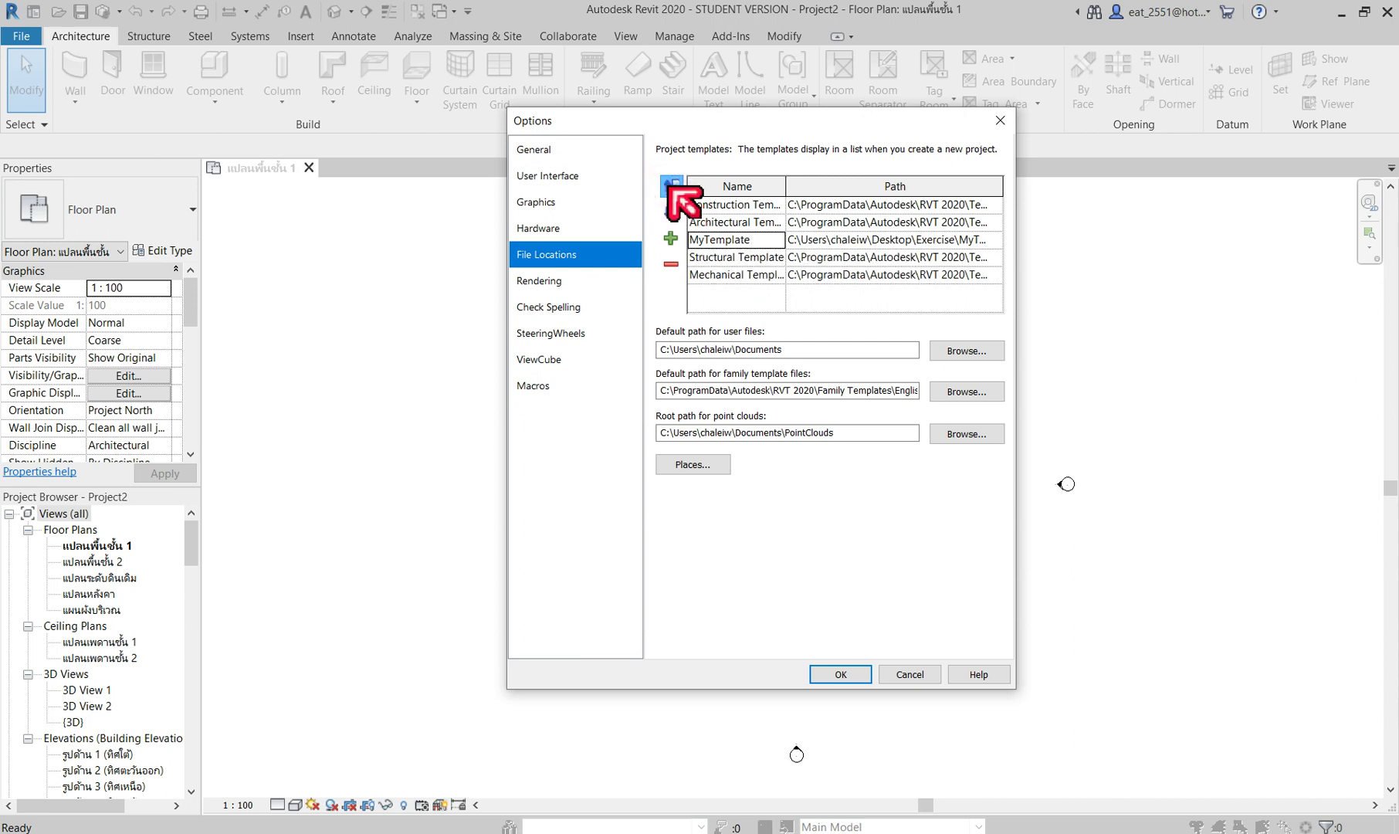
click(672, 188)
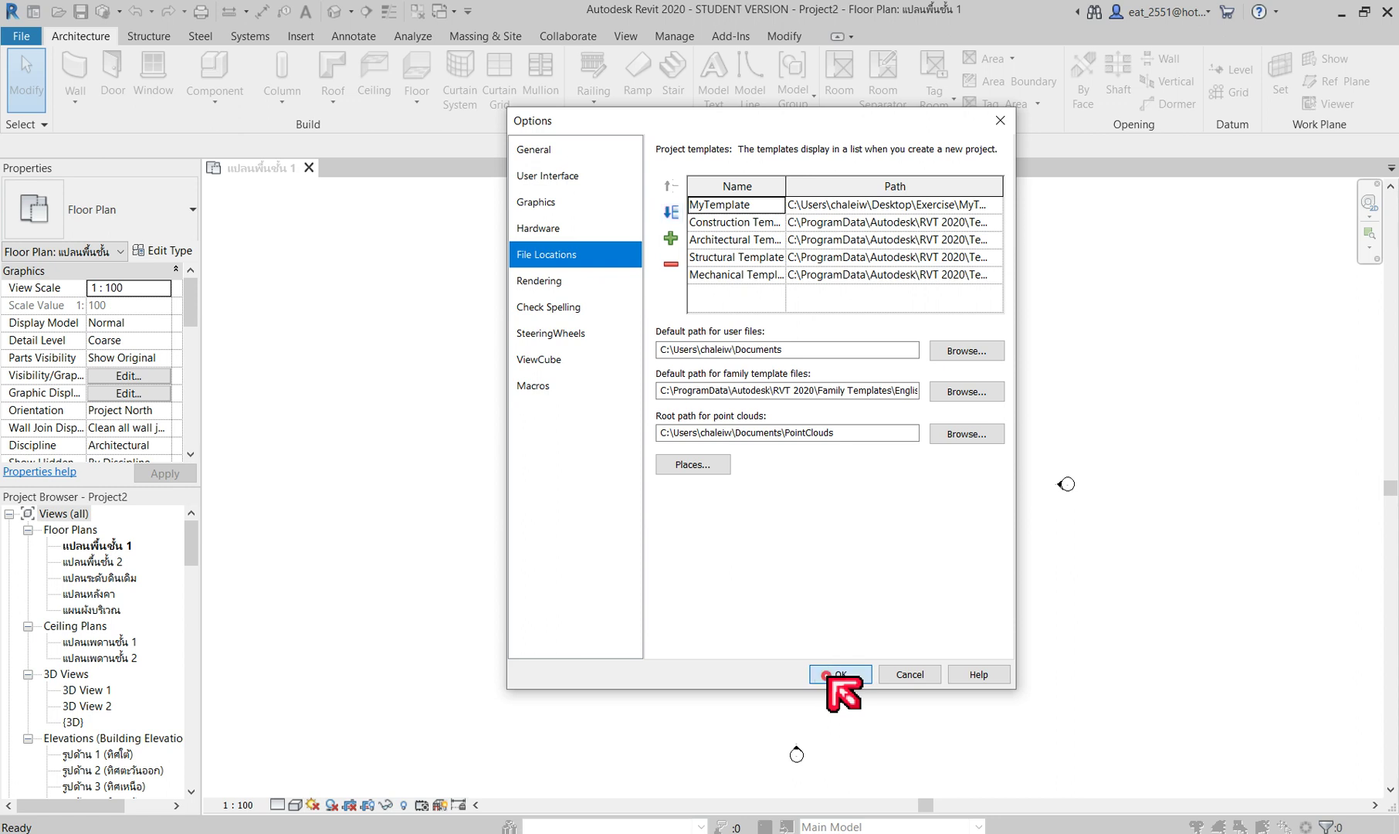
click(832, 678)
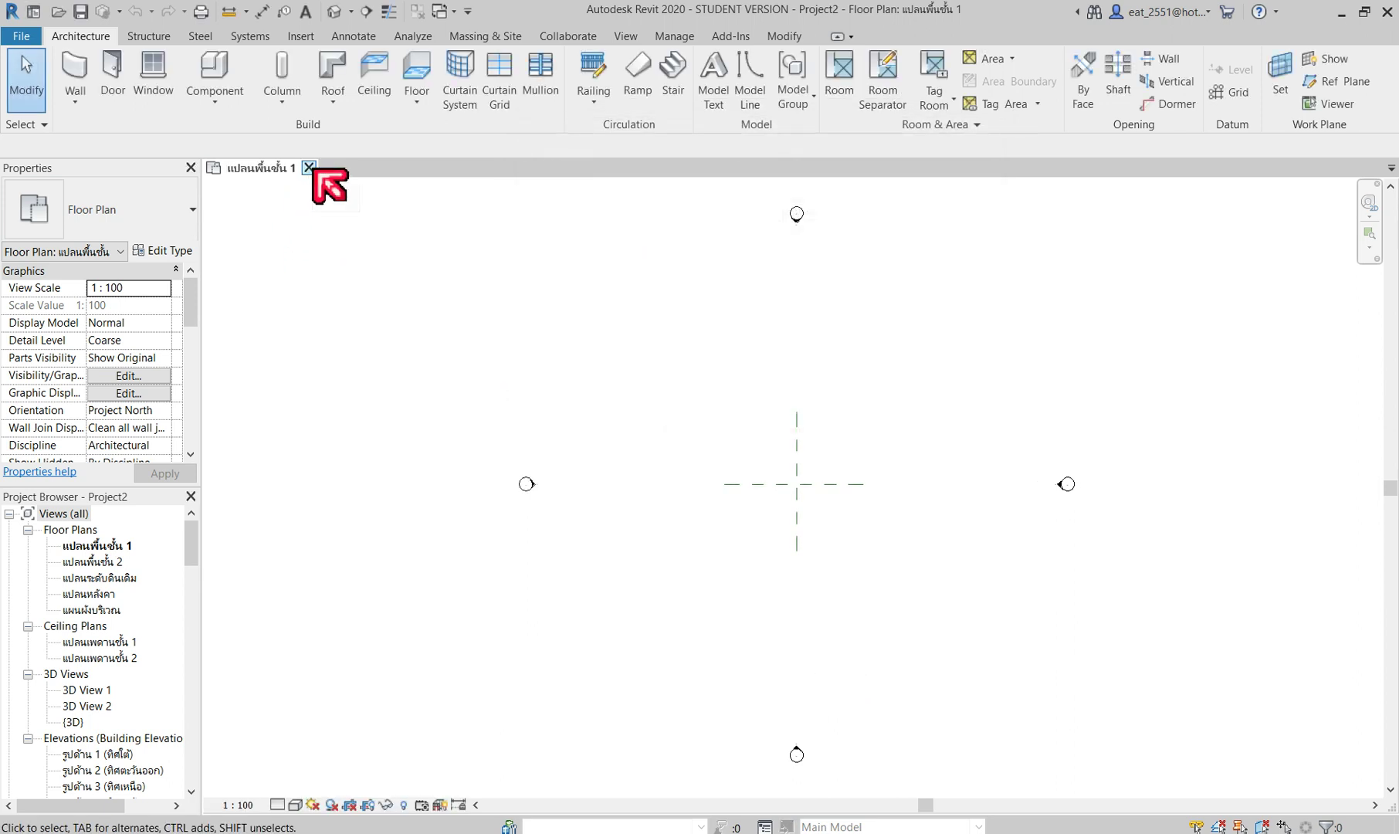
Step: Close the floor plan view, start a new project from Home, then cancel the dialog
click(308, 167)
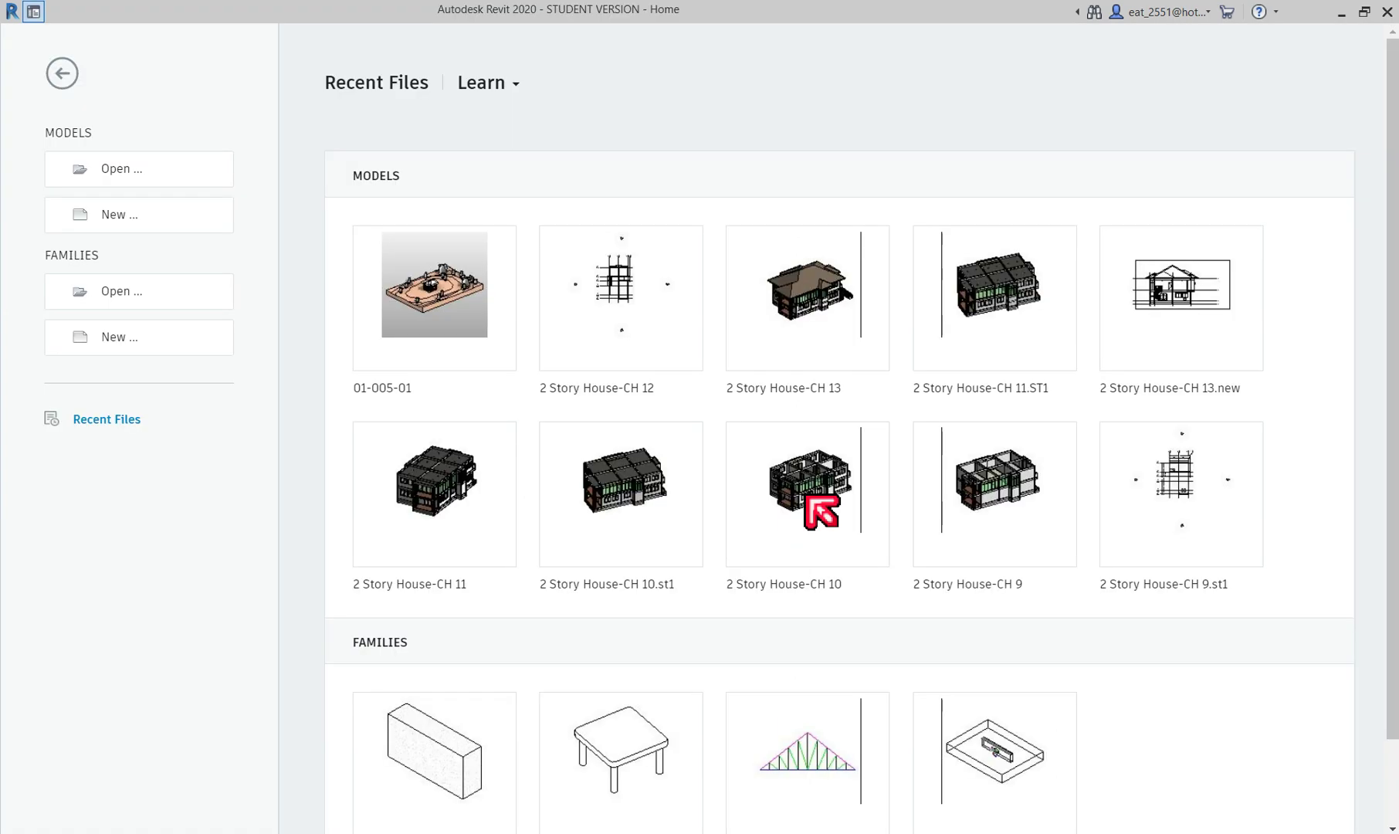
click(137, 215)
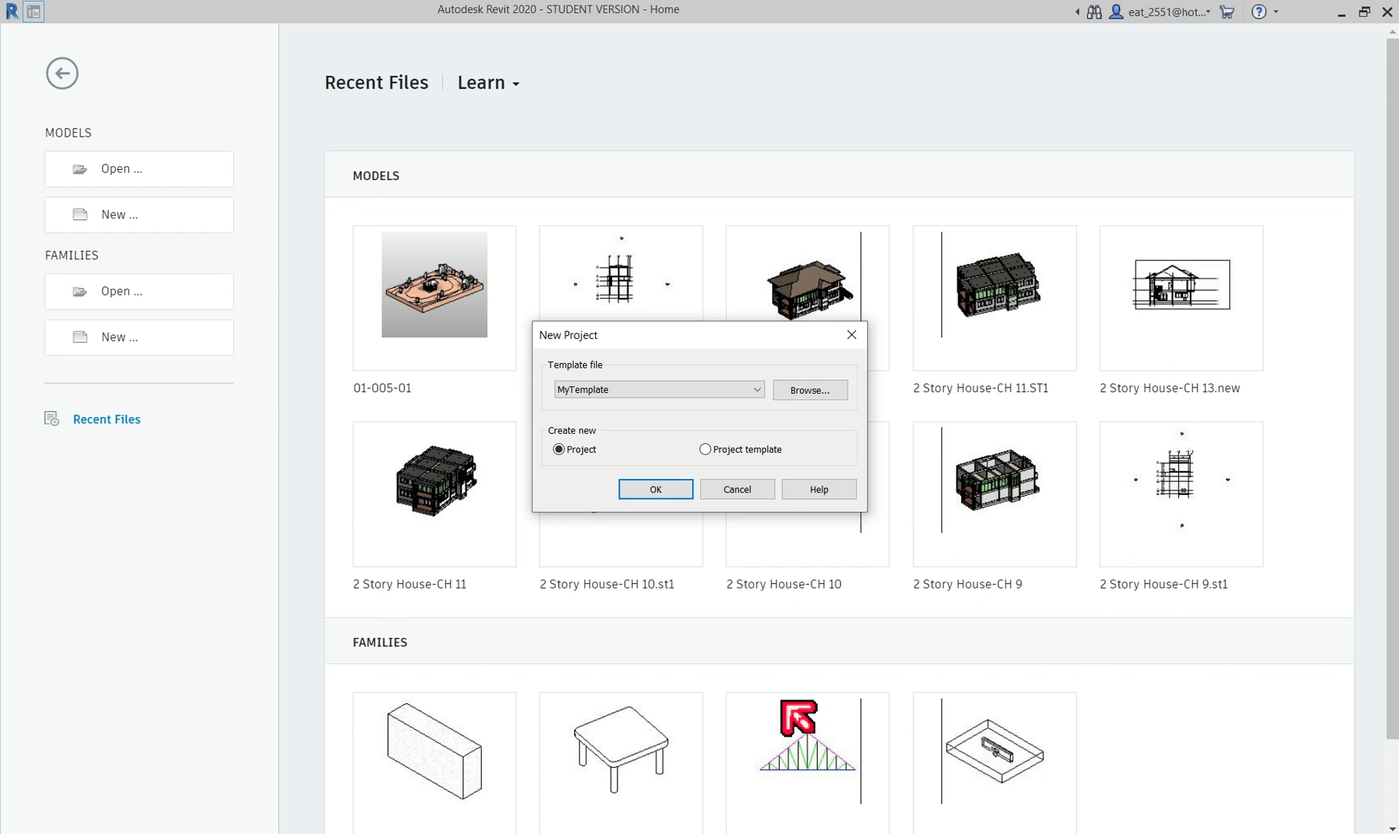
click(849, 336)
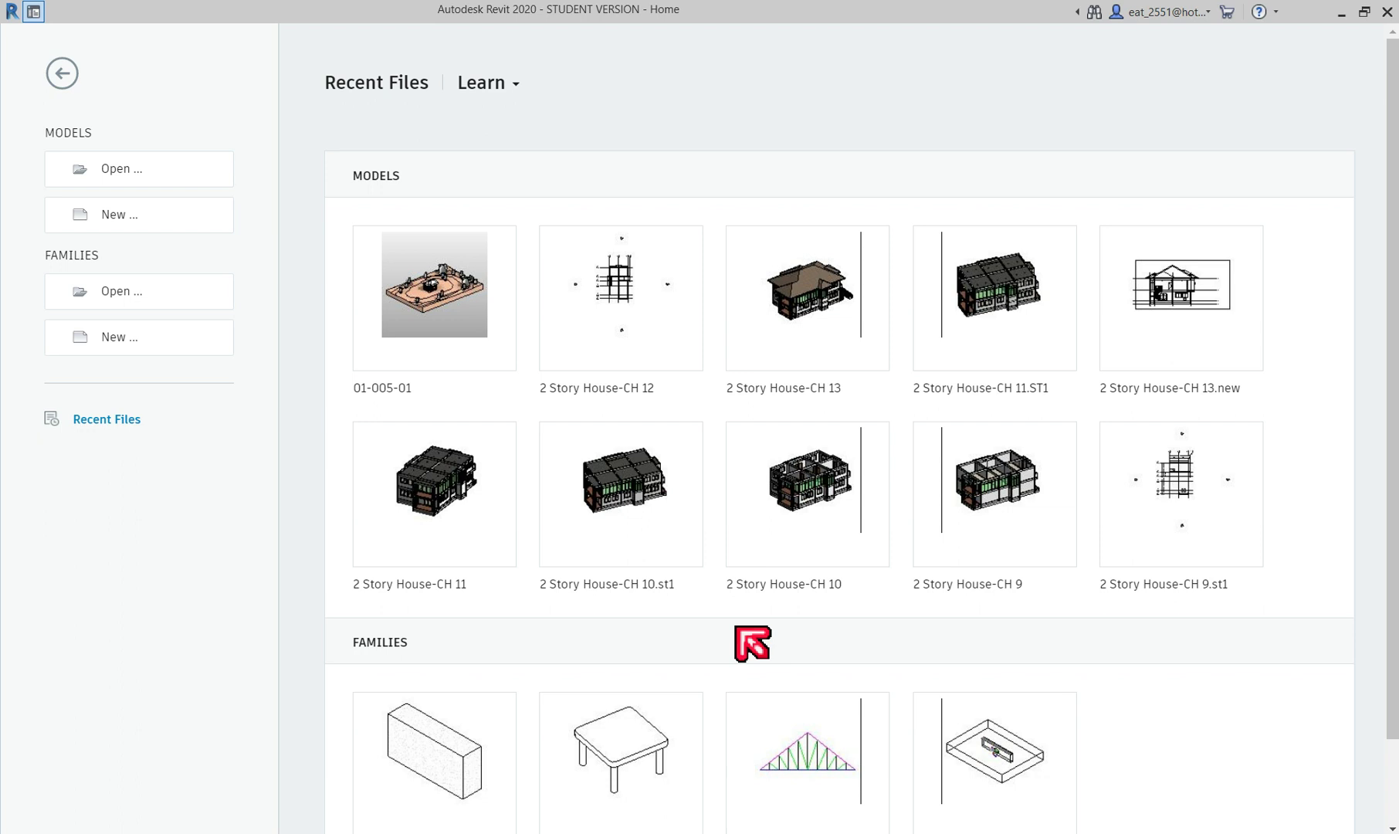
Step: Create the new project Project3 from MyTemplate
click(158, 237)
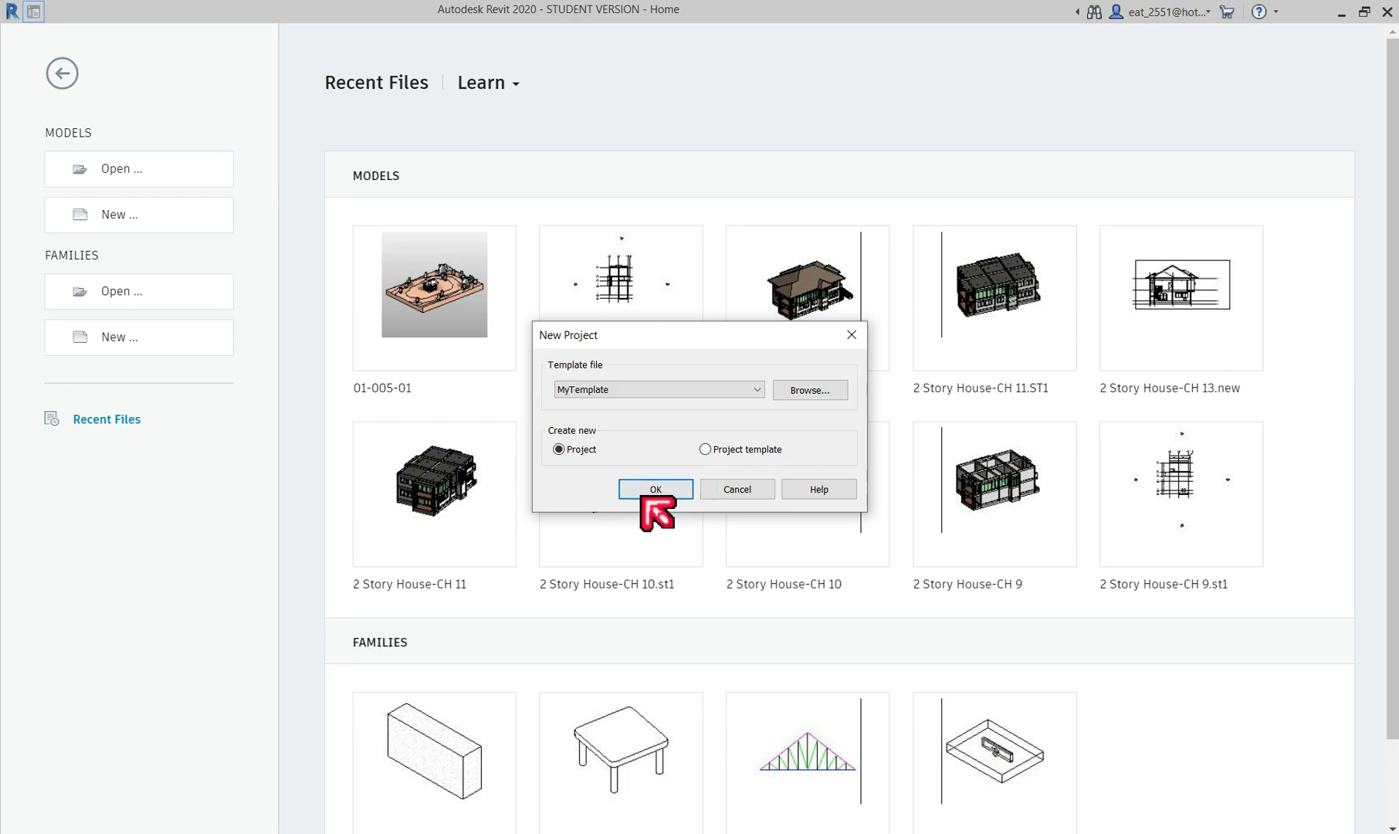
click(655, 490)
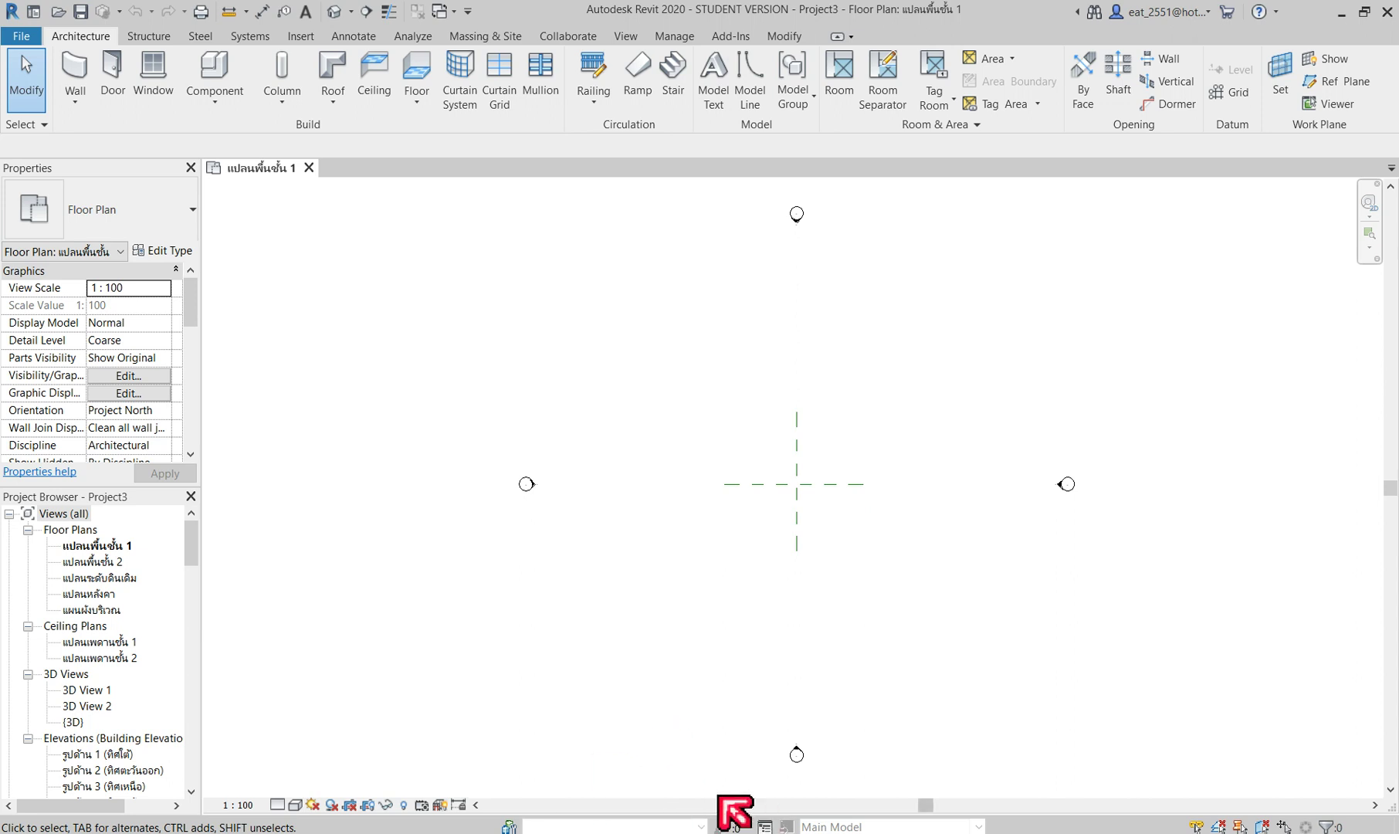
Step: Open Project Units from the Manage tab for Project3
click(677, 36)
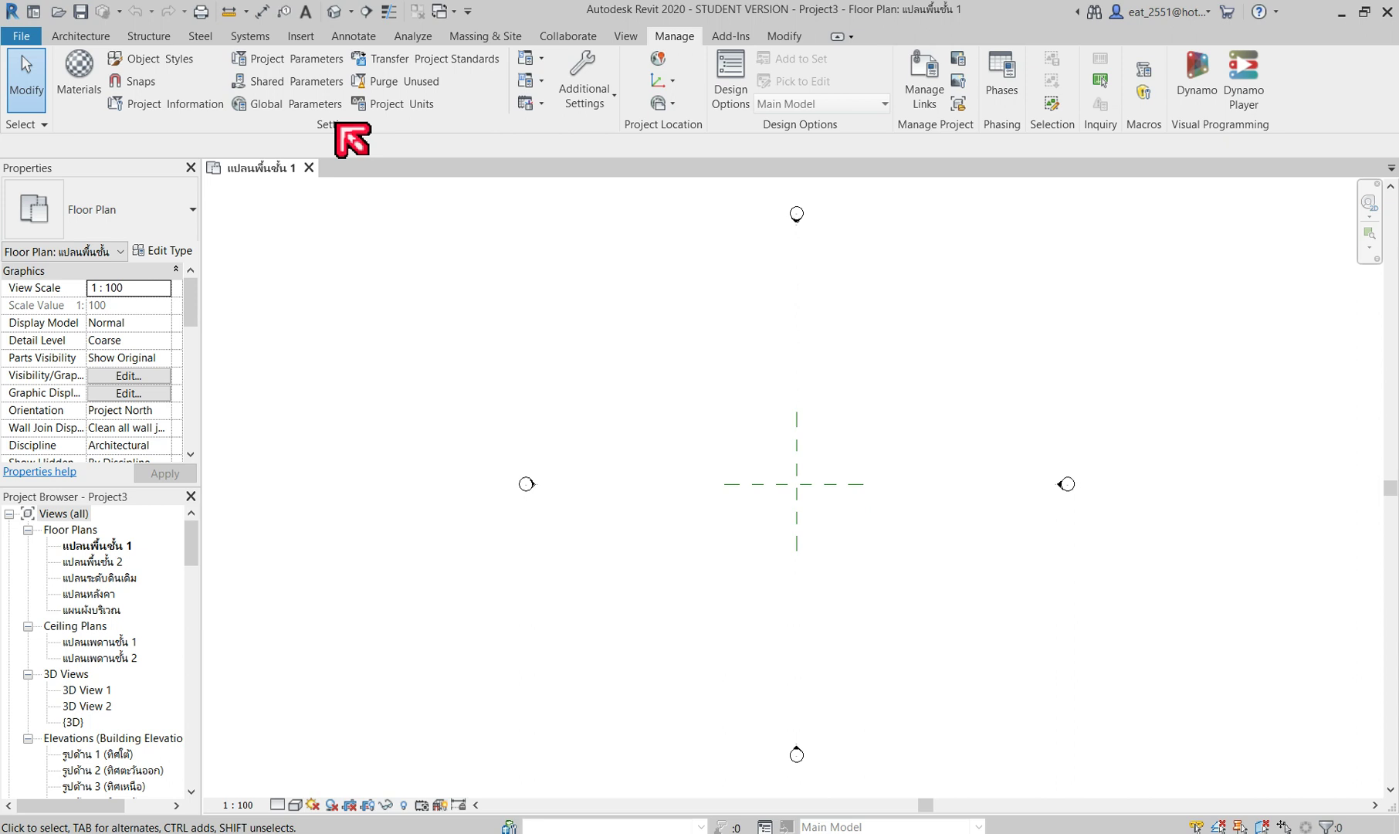
click(394, 106)
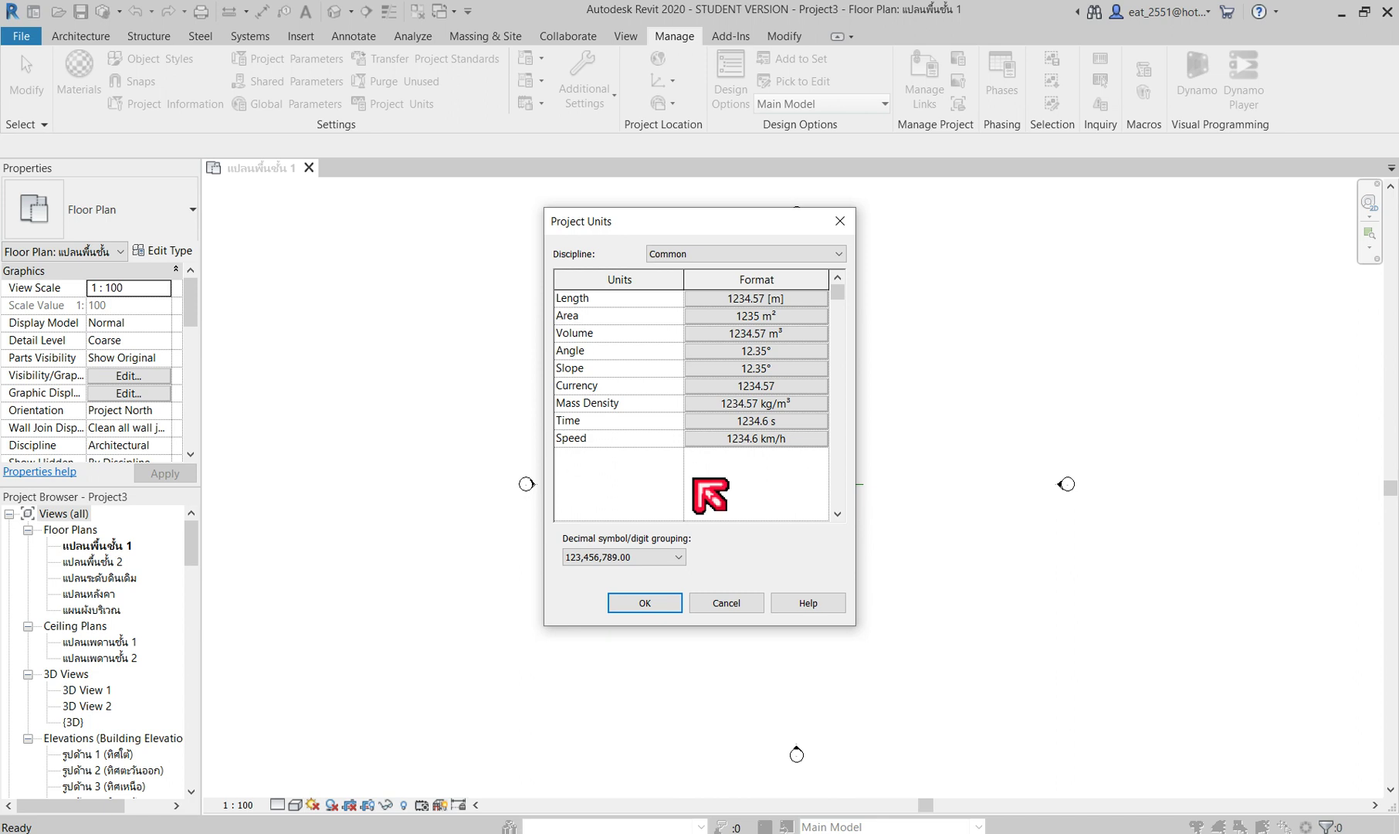
Step: Set the Length format to Meters with 2 decimal places rounding
click(800, 299)
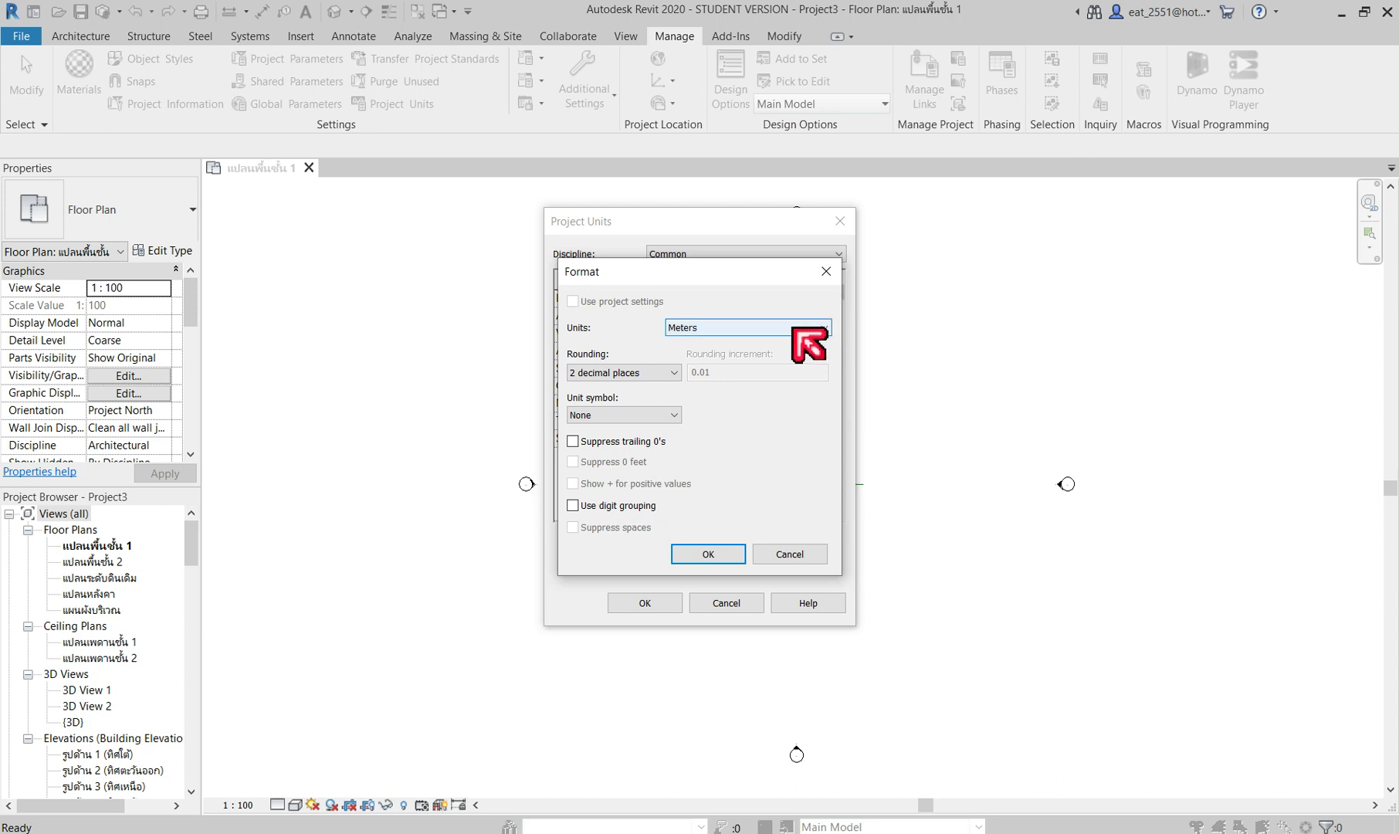
click(796, 328)
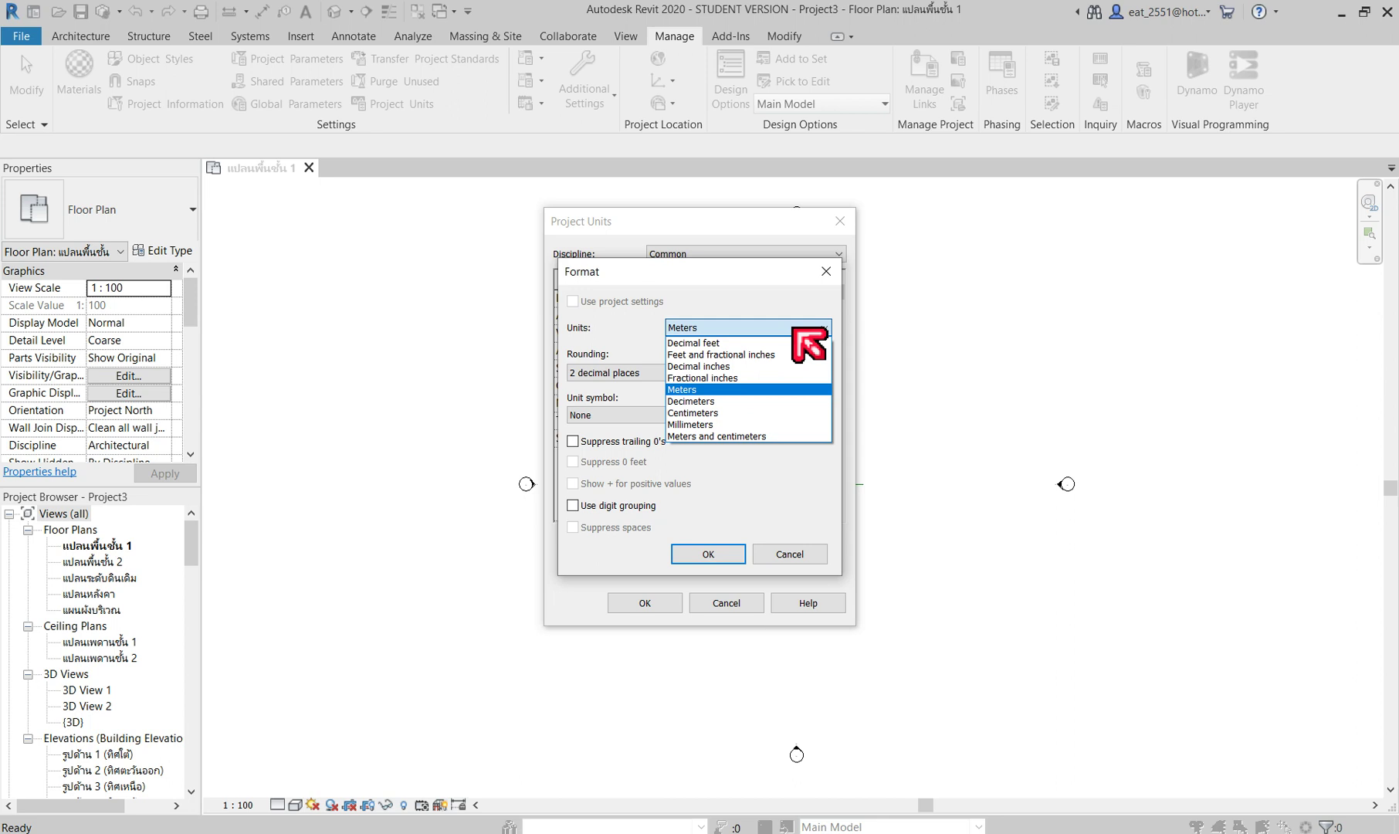
click(795, 328)
click(796, 328)
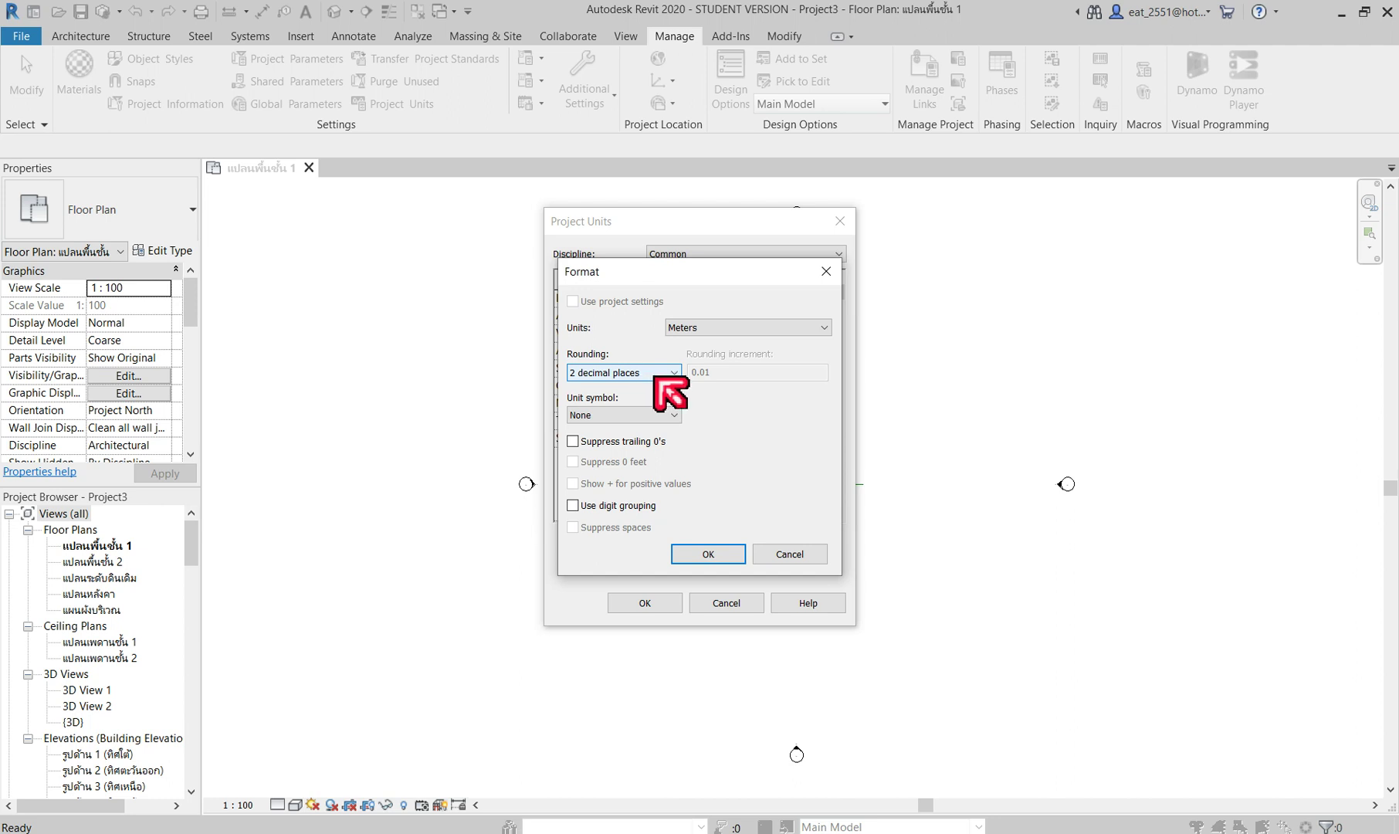
click(700, 554)
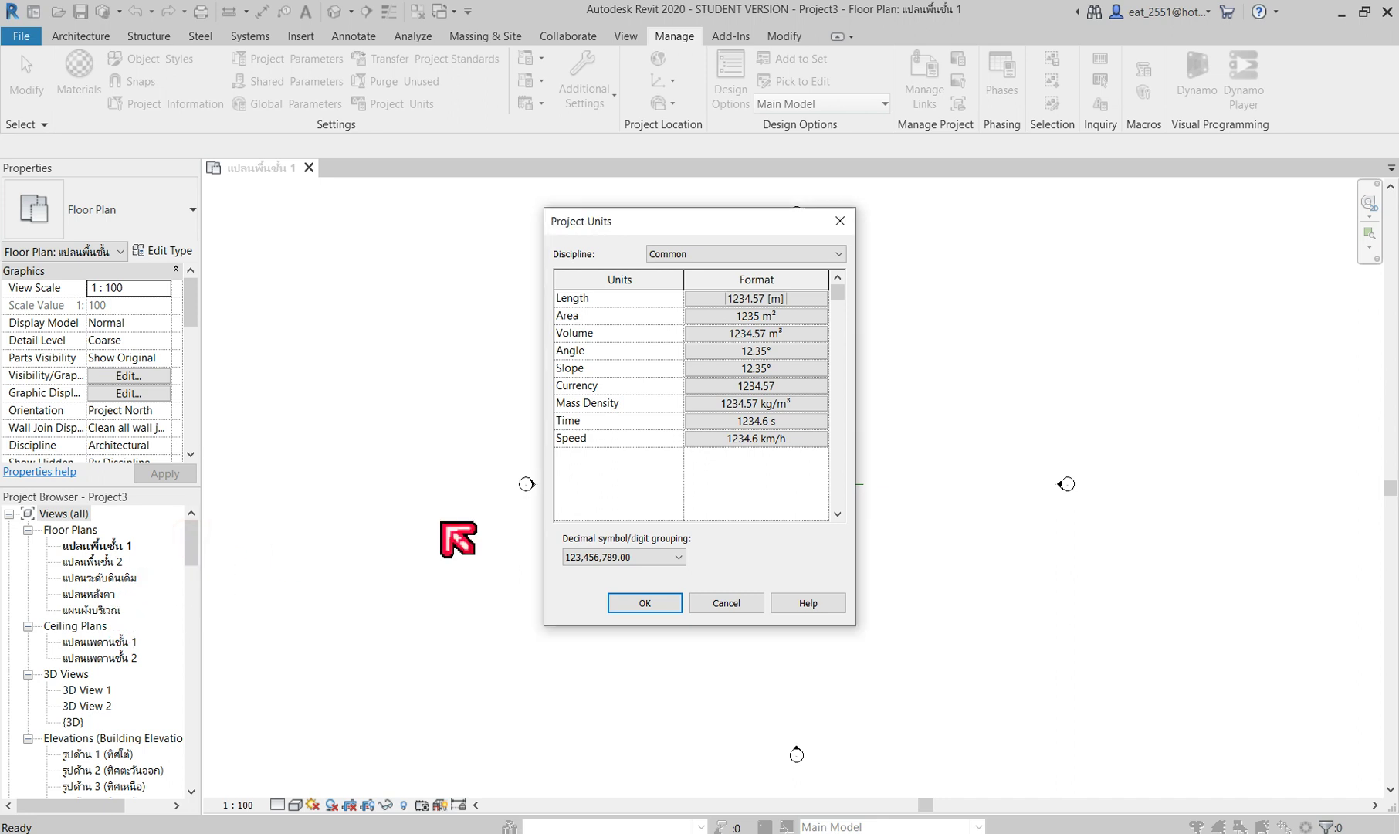
Step: Confirm the meter units and close the Project Units dialog
click(649, 602)
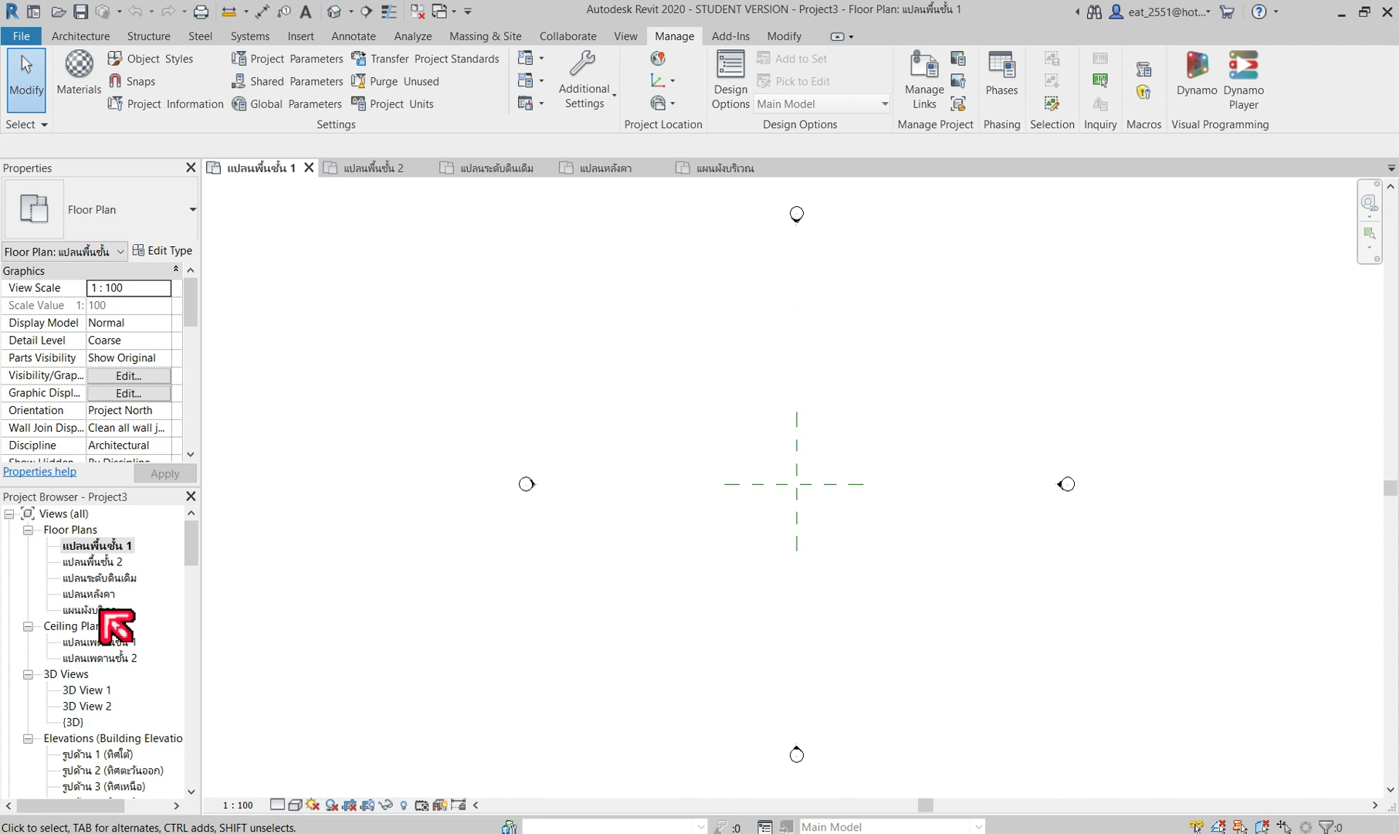
Step: Open the แผนผังบริเวณ site plan view and bring up the Architecture tools
double_click(102, 609)
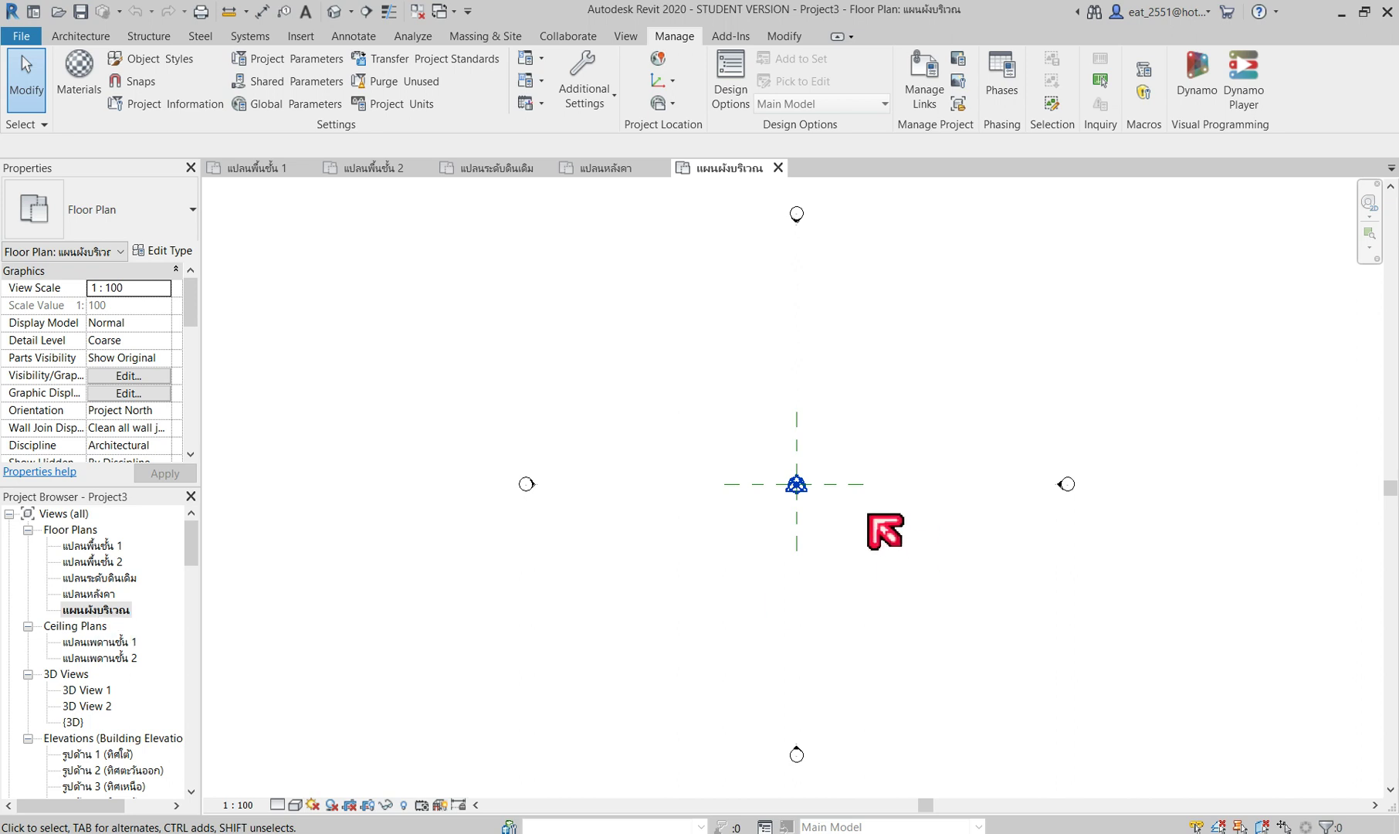
scroll(801, 484, up, 2)
scroll(802, 486, up, 2)
scroll(803, 489, down, 2)
scroll(803, 488, down, 2)
scroll(803, 488, down, 2)
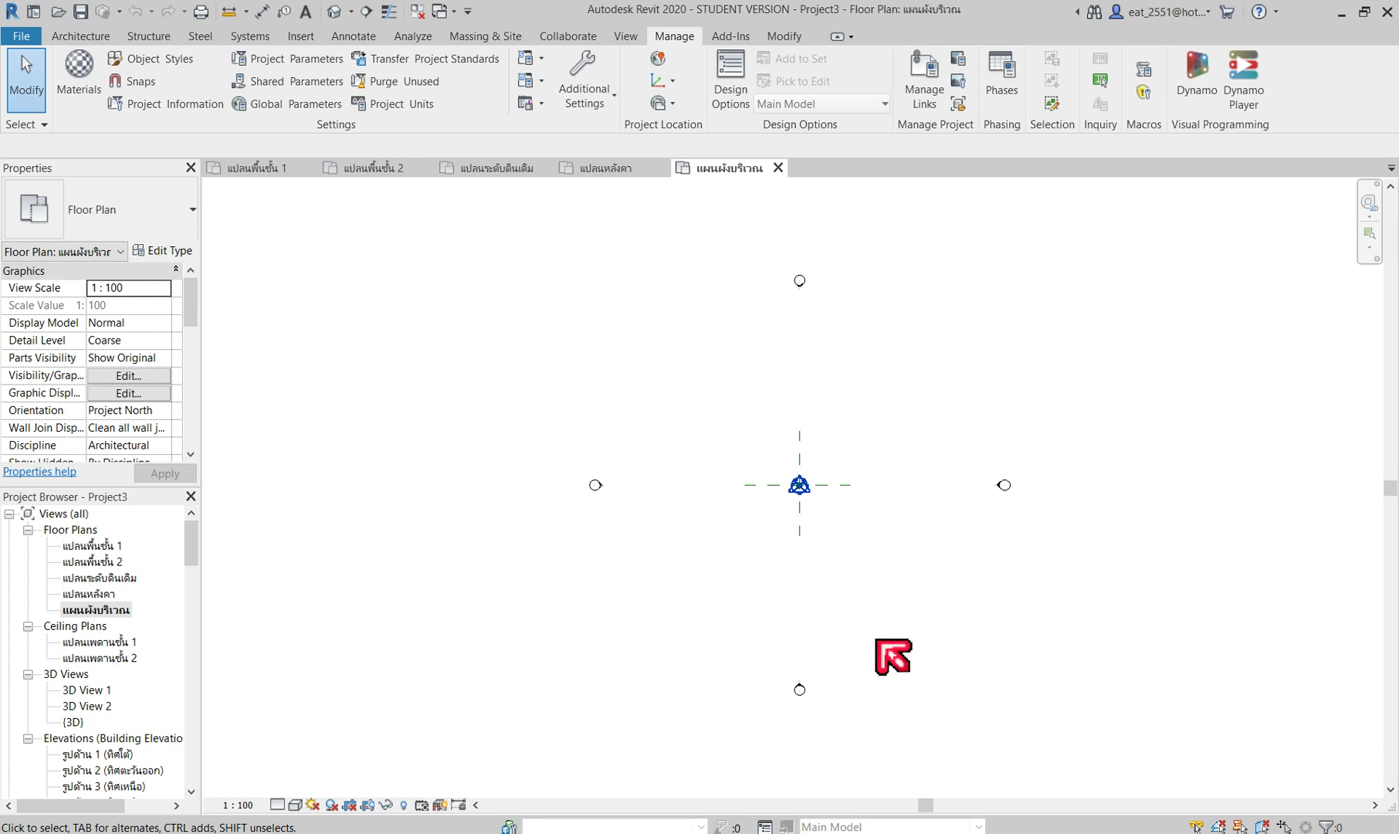
click(91, 36)
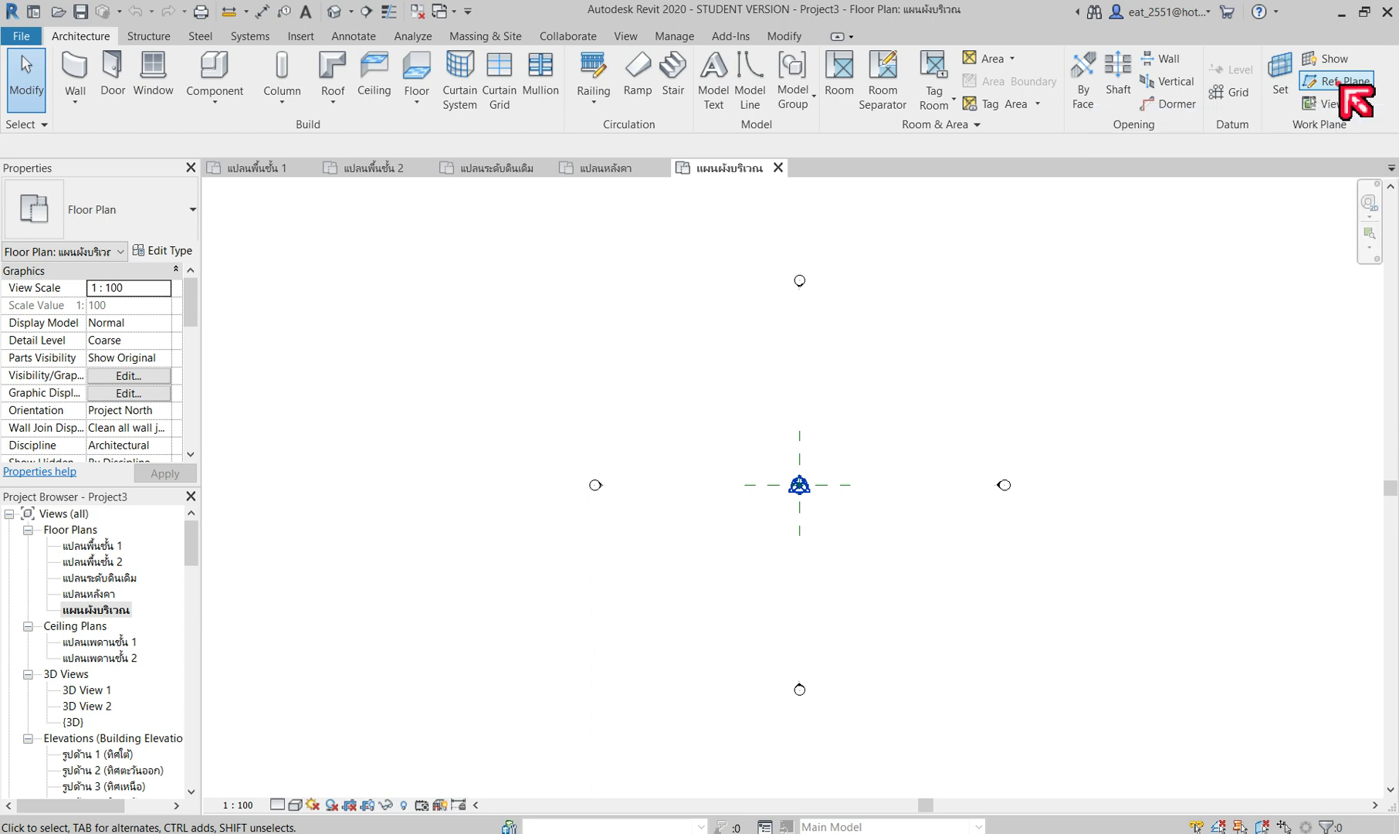
Step: Draw the horizontal reference plane meeting the vertical one on the site plan, then exit Ref Plane
click(1342, 82)
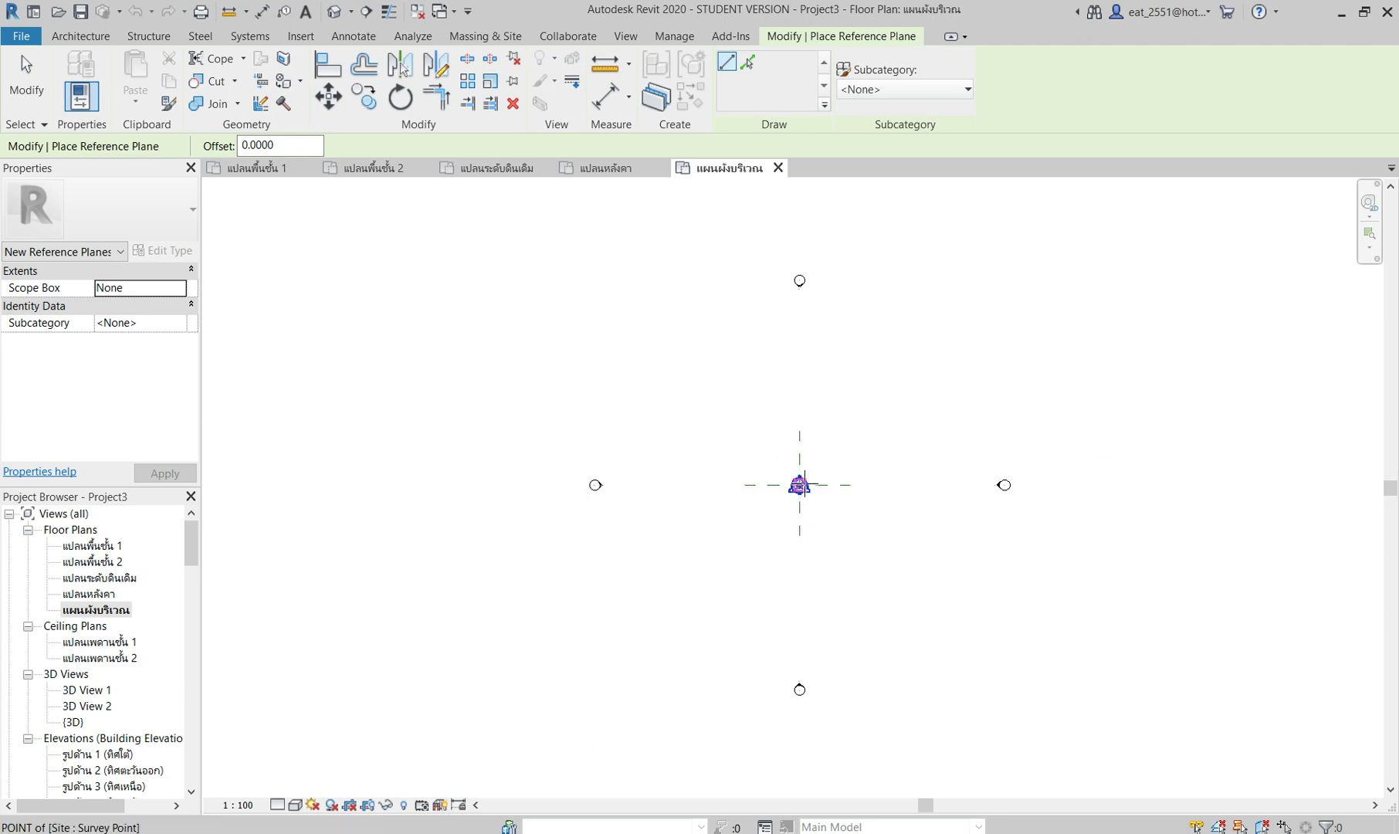
scroll(802, 483, up, 2)
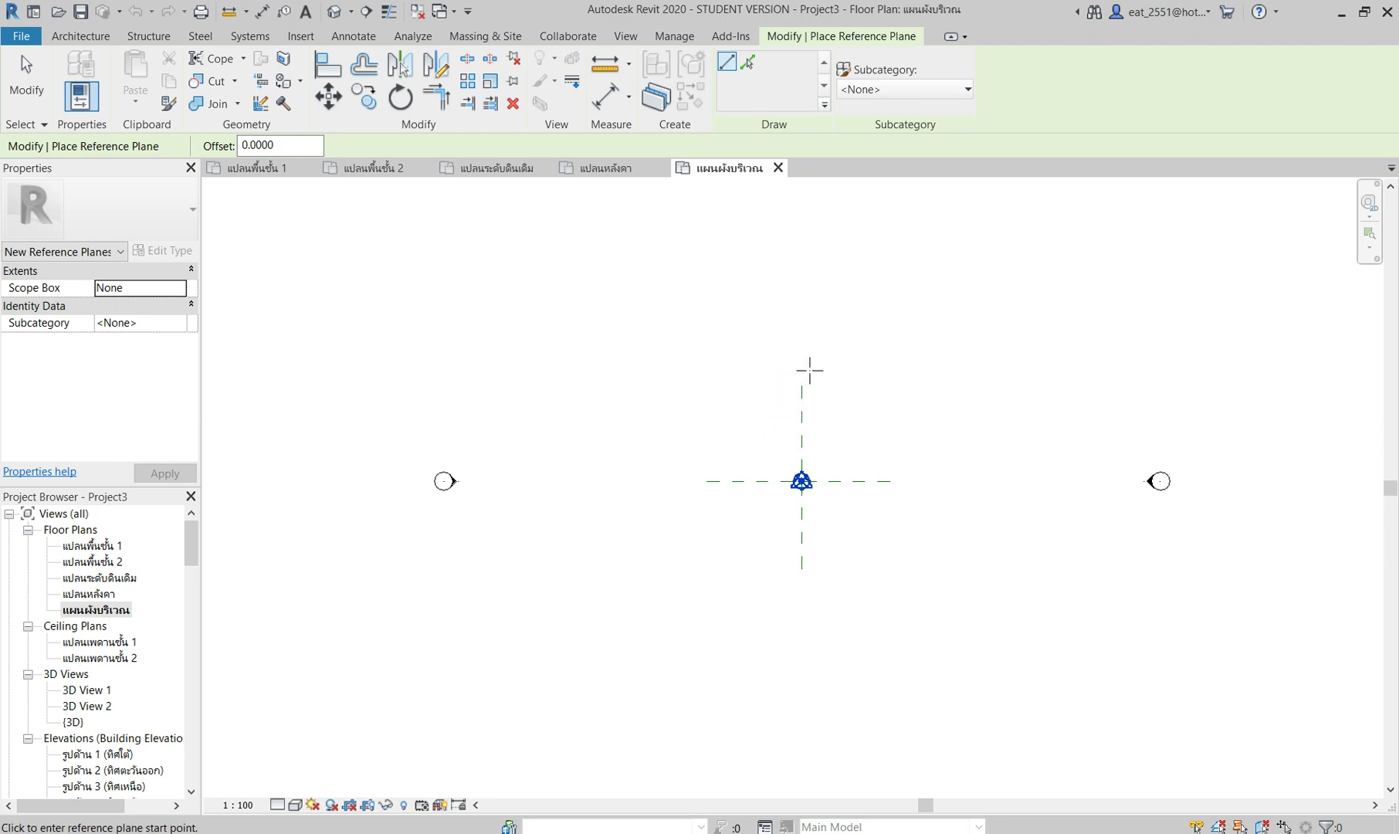
click(803, 389)
key(Escape)
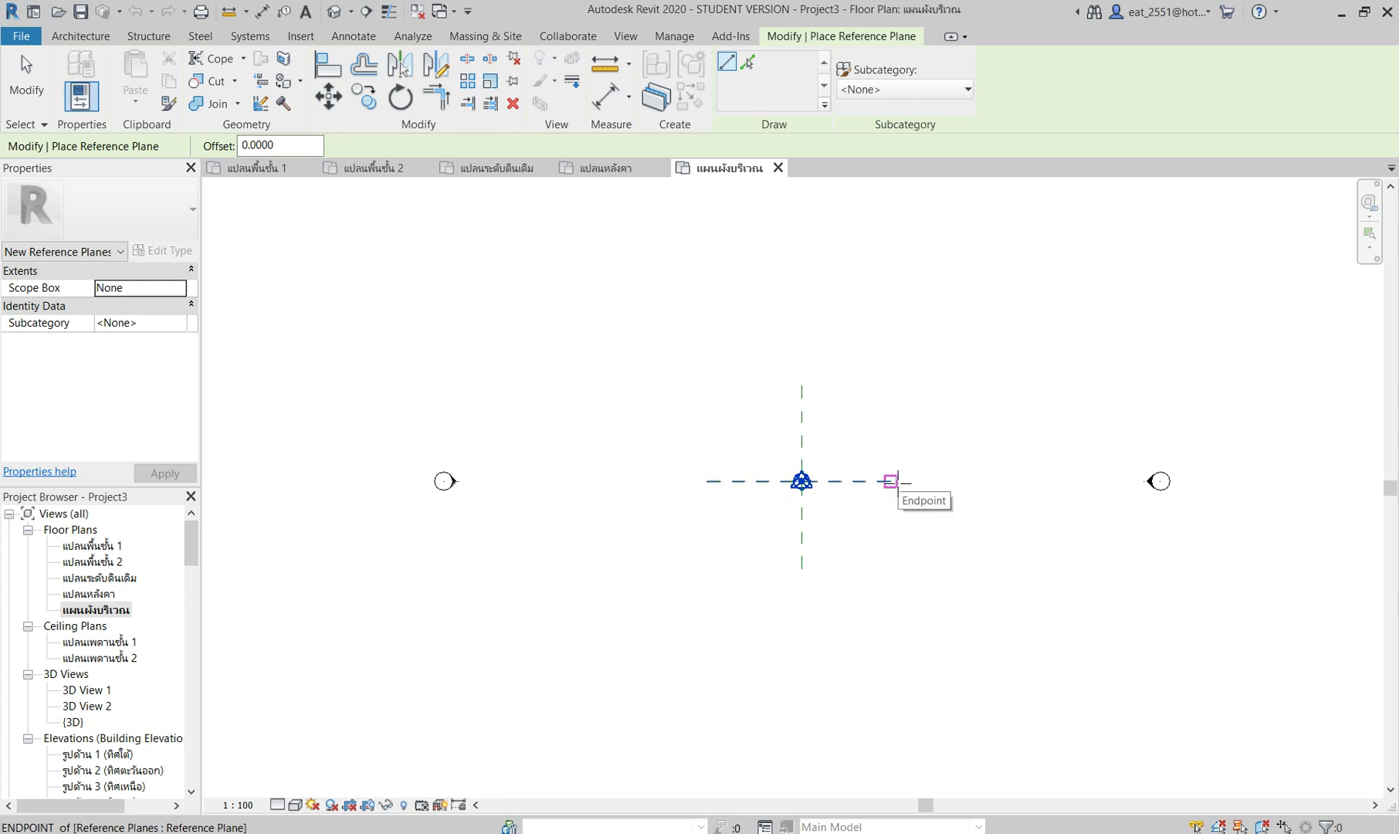
click(898, 482)
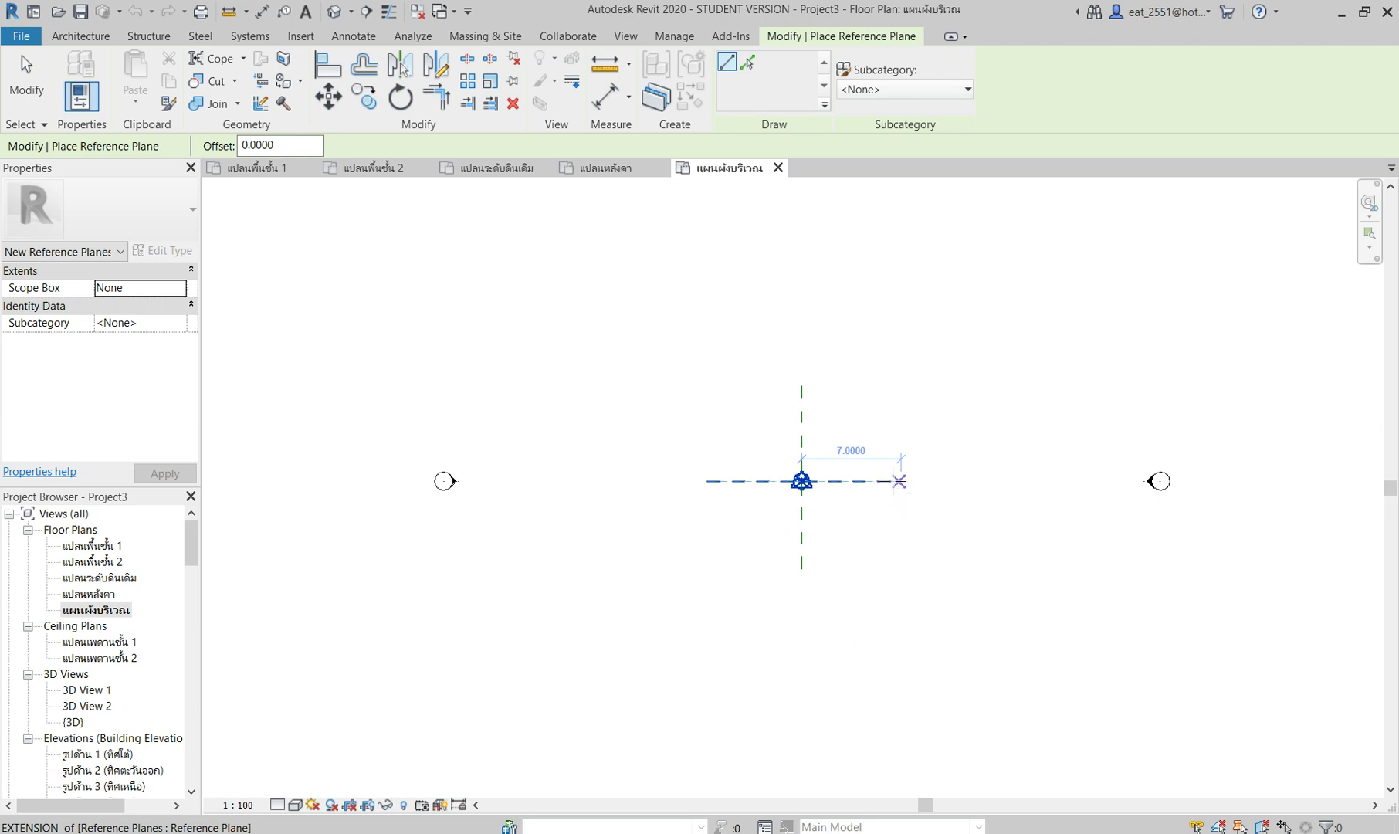
click(801, 481)
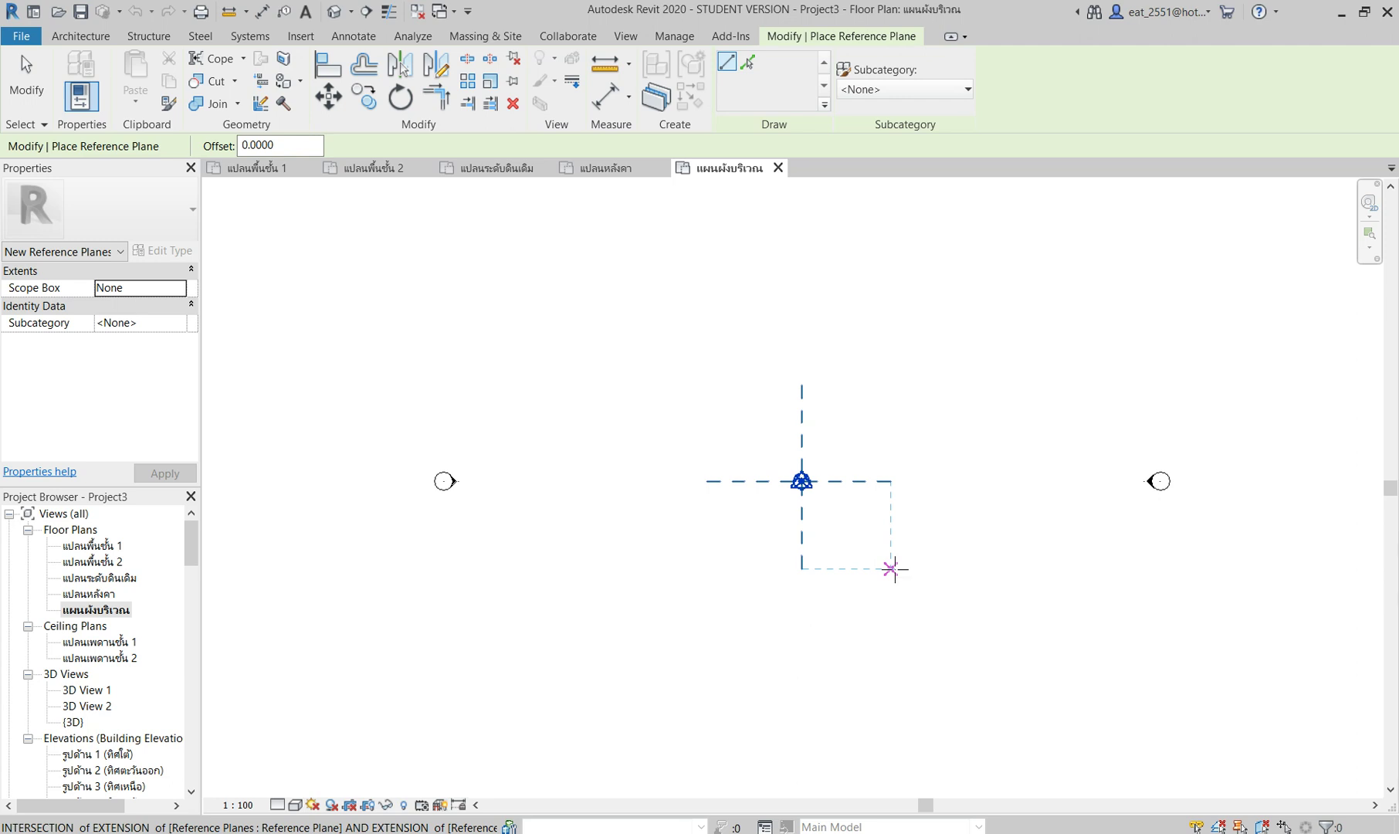
key(Escape)
key(Escape)
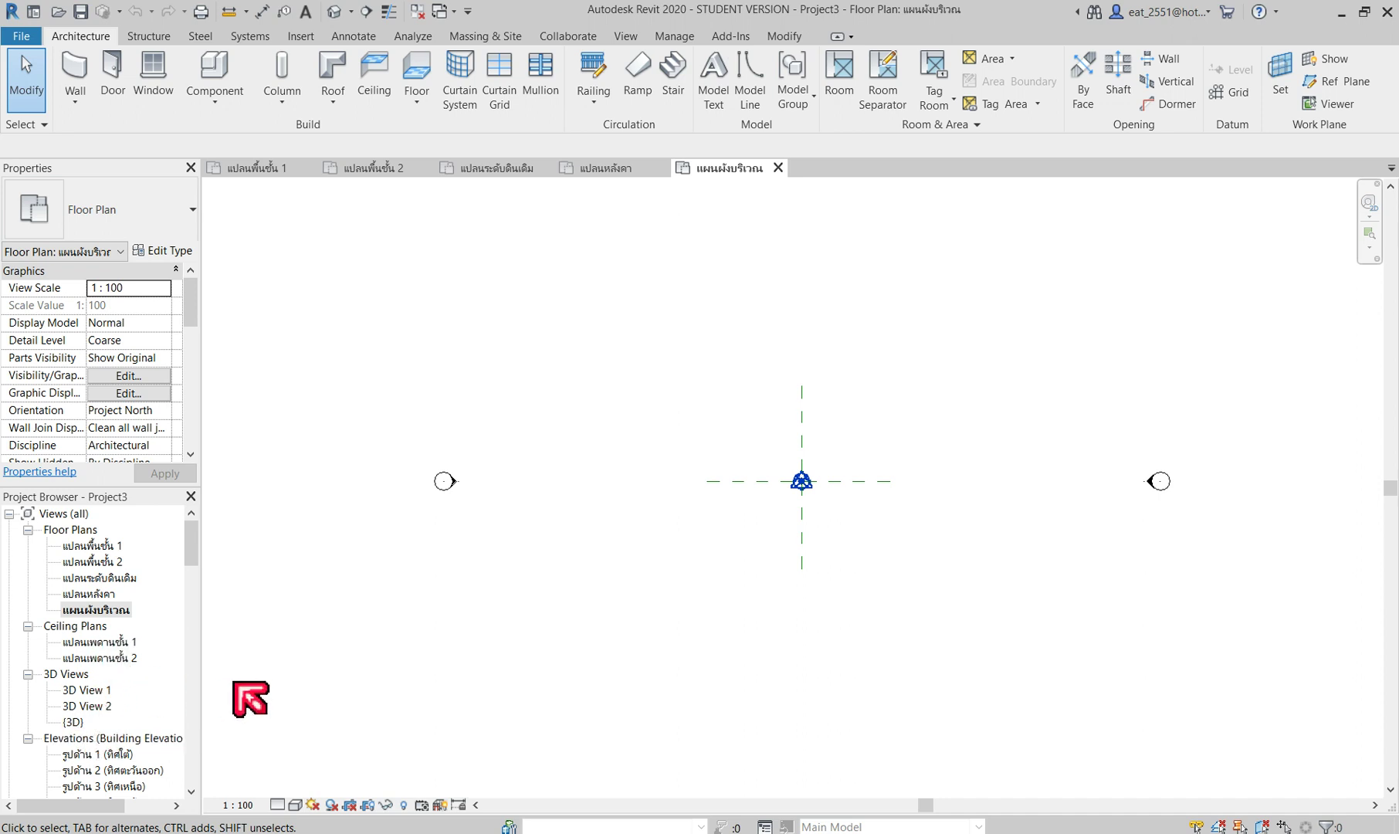
Step: Open the second-floor plan แปลนพื้นชั้น 2 and try selecting its crossing reference planes
scroll(155, 688, down, 1)
scroll(139, 648, up, 1)
double_click(100, 546)
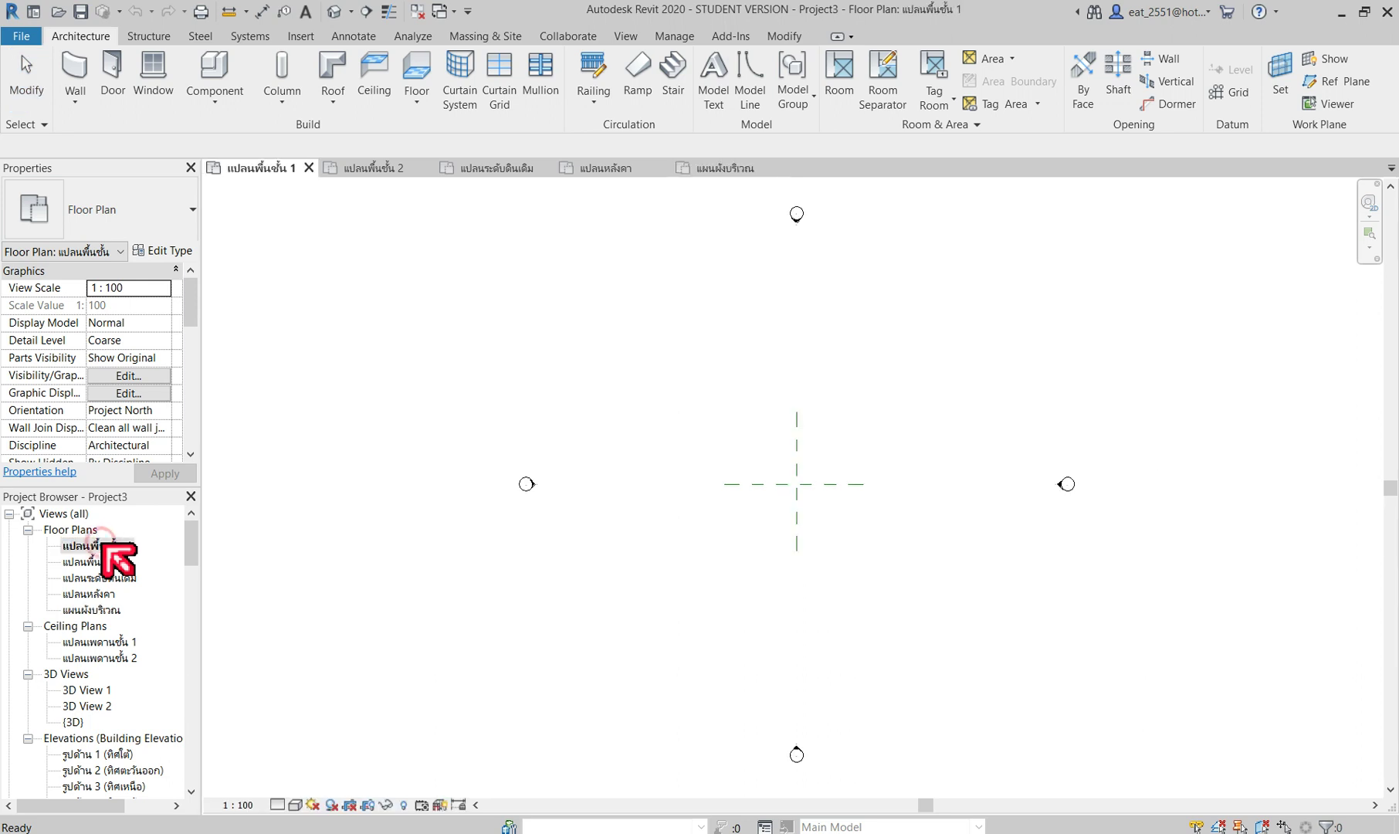
double_click(98, 561)
middle_drag(690, 587, 716, 584)
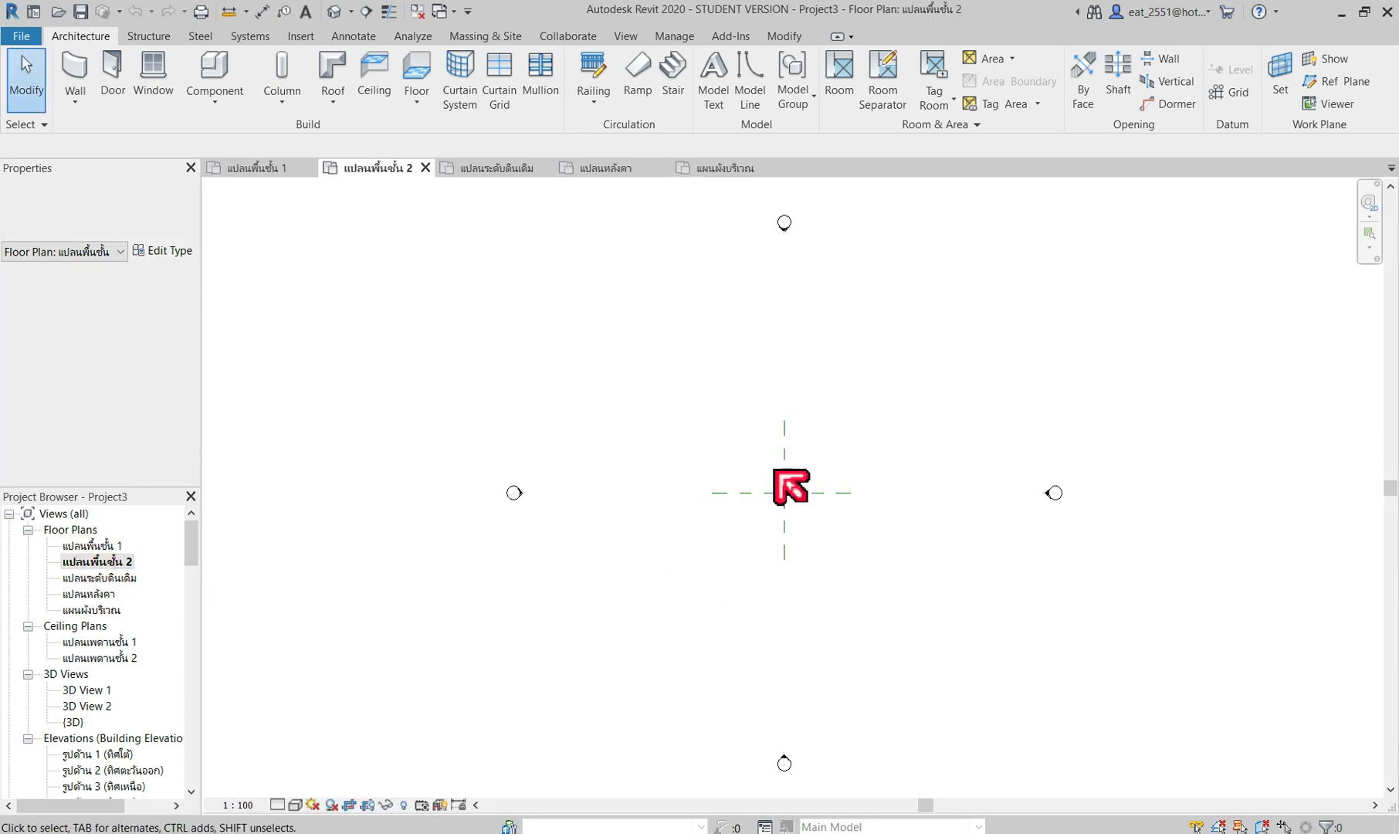
drag(883, 405, 731, 565)
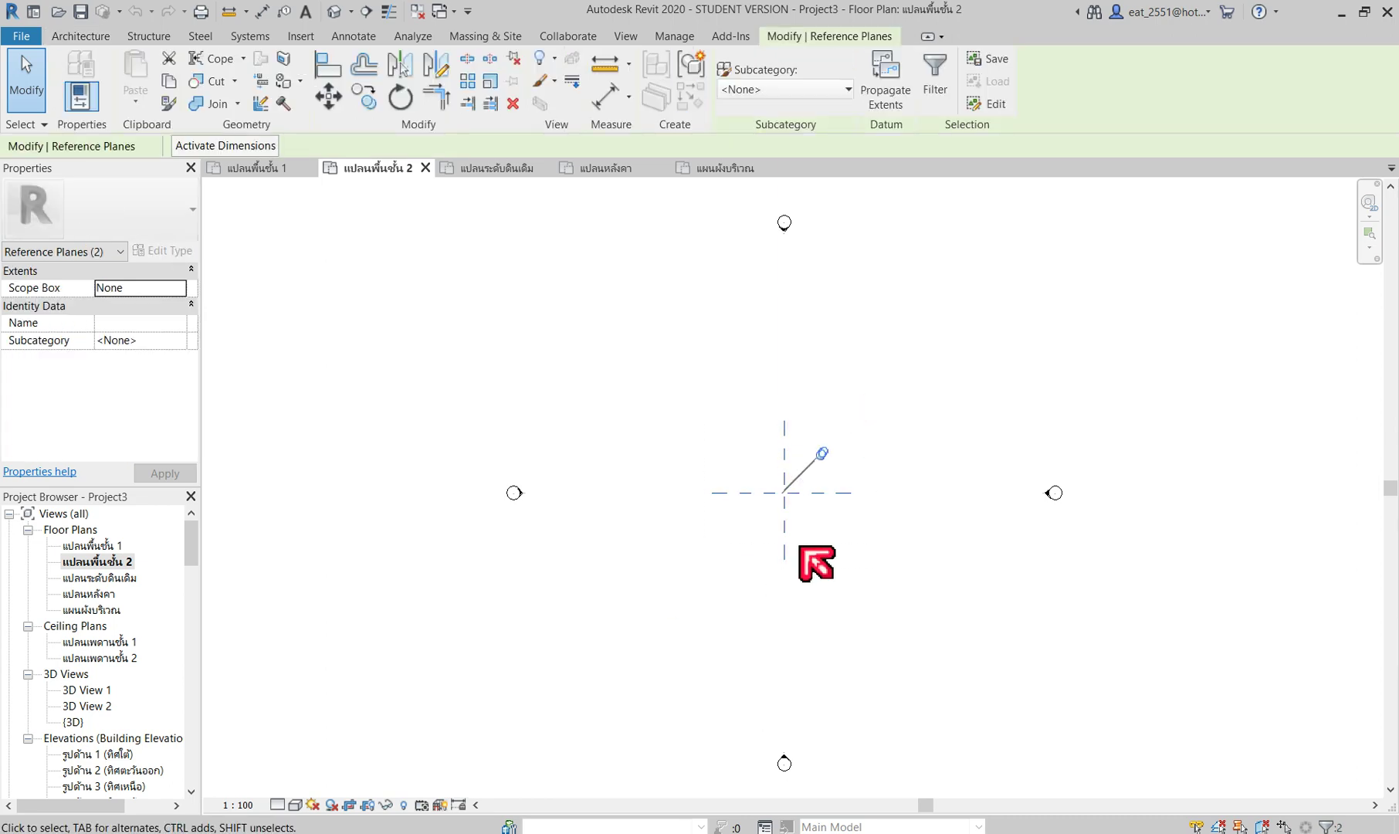
mouse_move(912, 390)
mouse_down()
mouse_move(645, 618)
mouse_move(767, 540)
mouse_up()
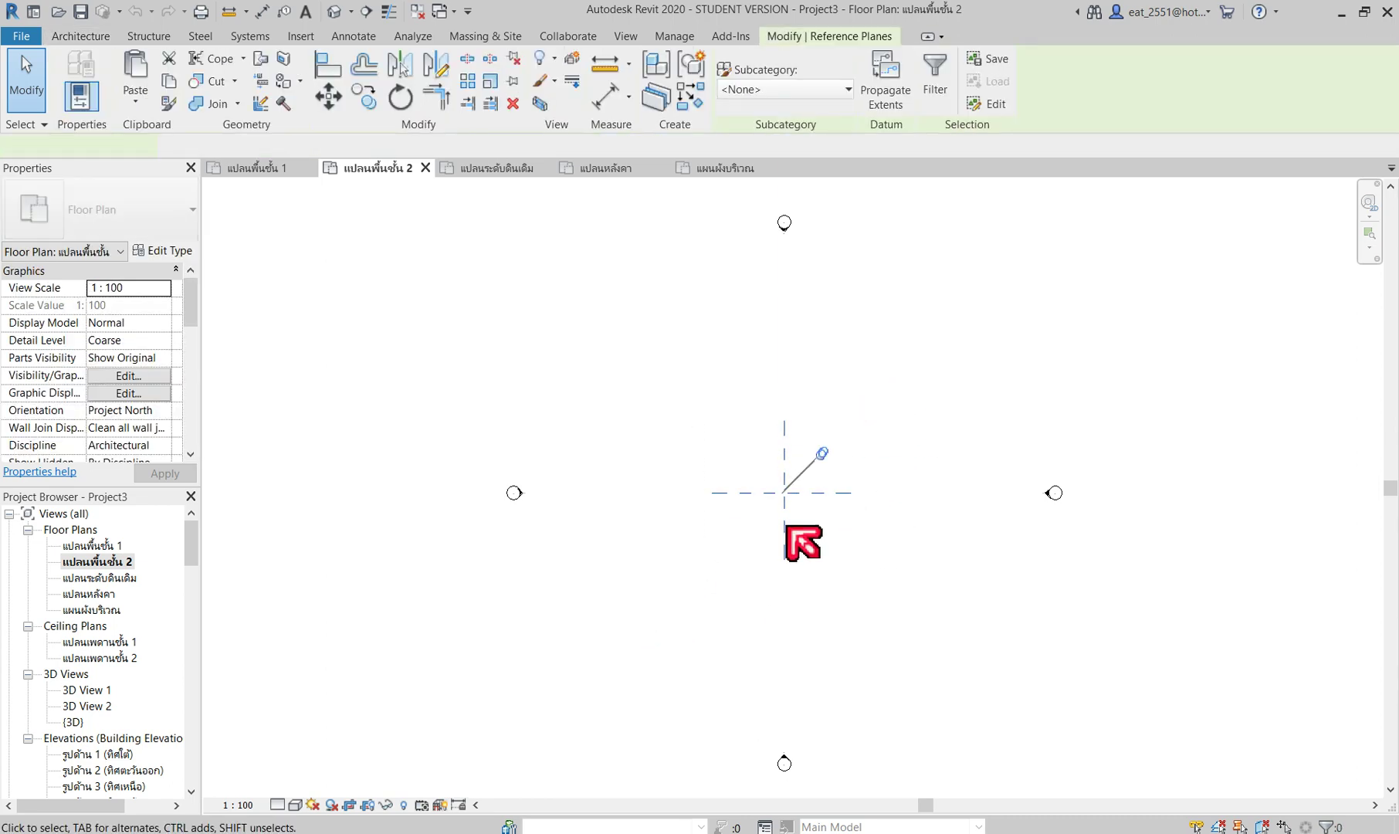
click(877, 462)
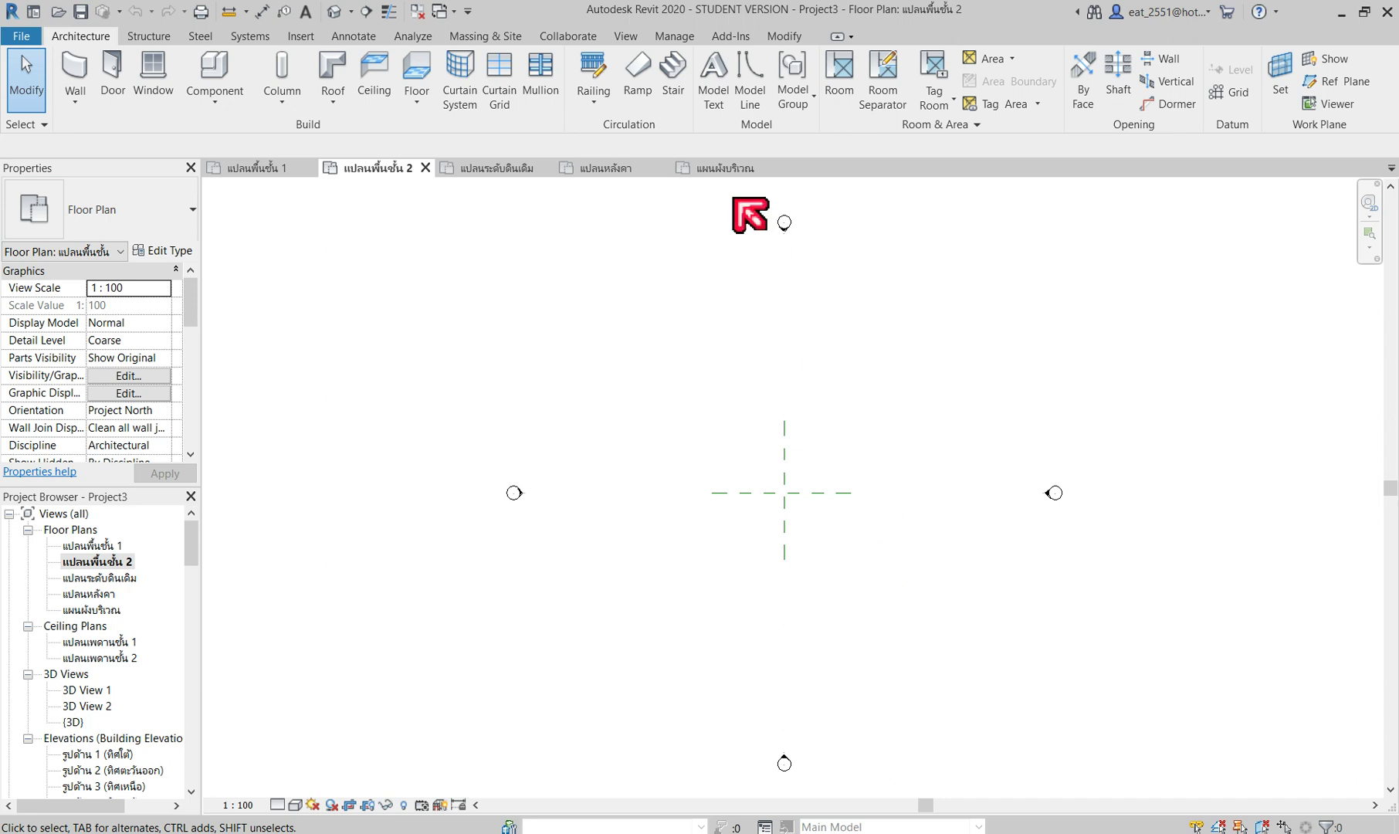
Step: Window-select both crossing reference planes, unpin them, and clear the selection
click(71, 85)
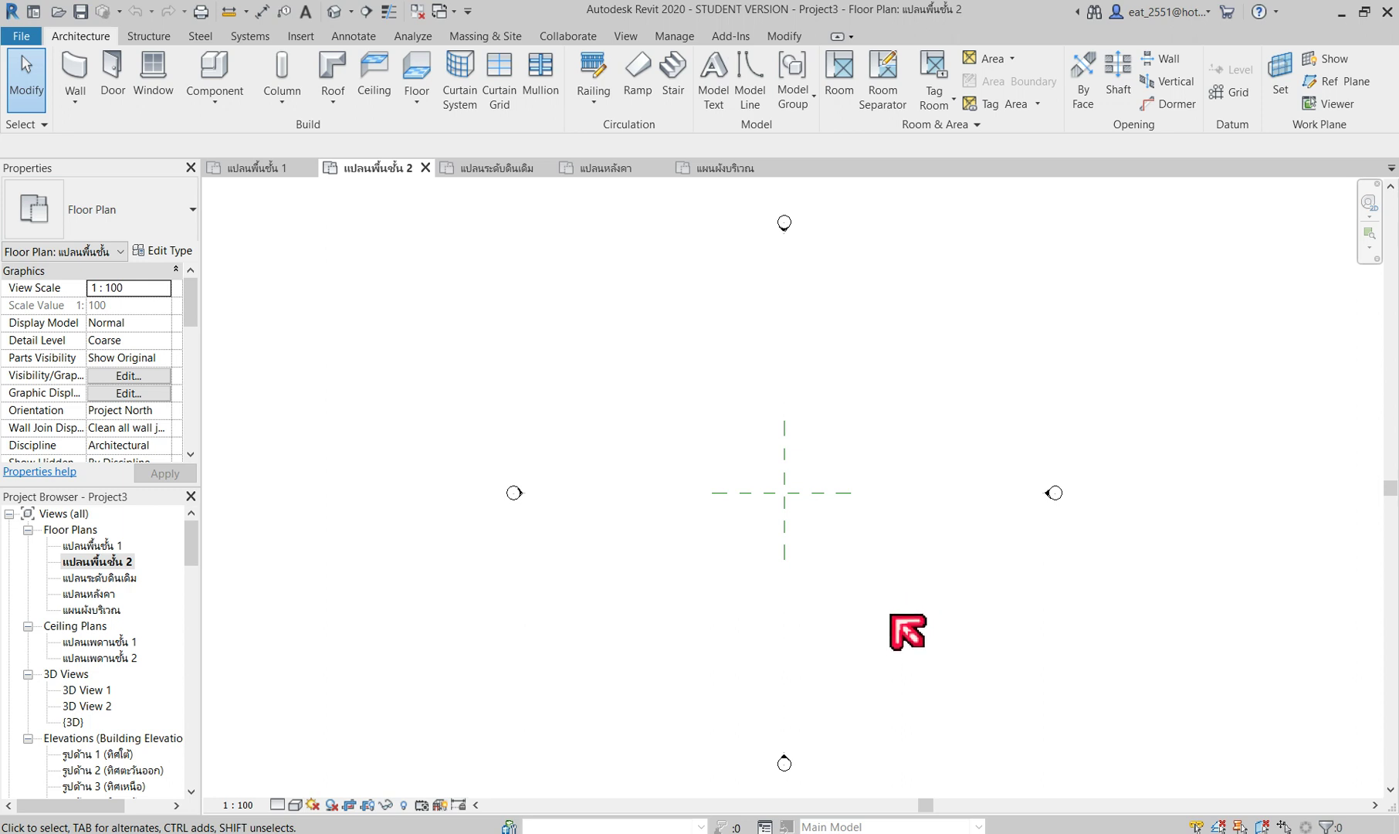
drag(912, 611, 669, 351)
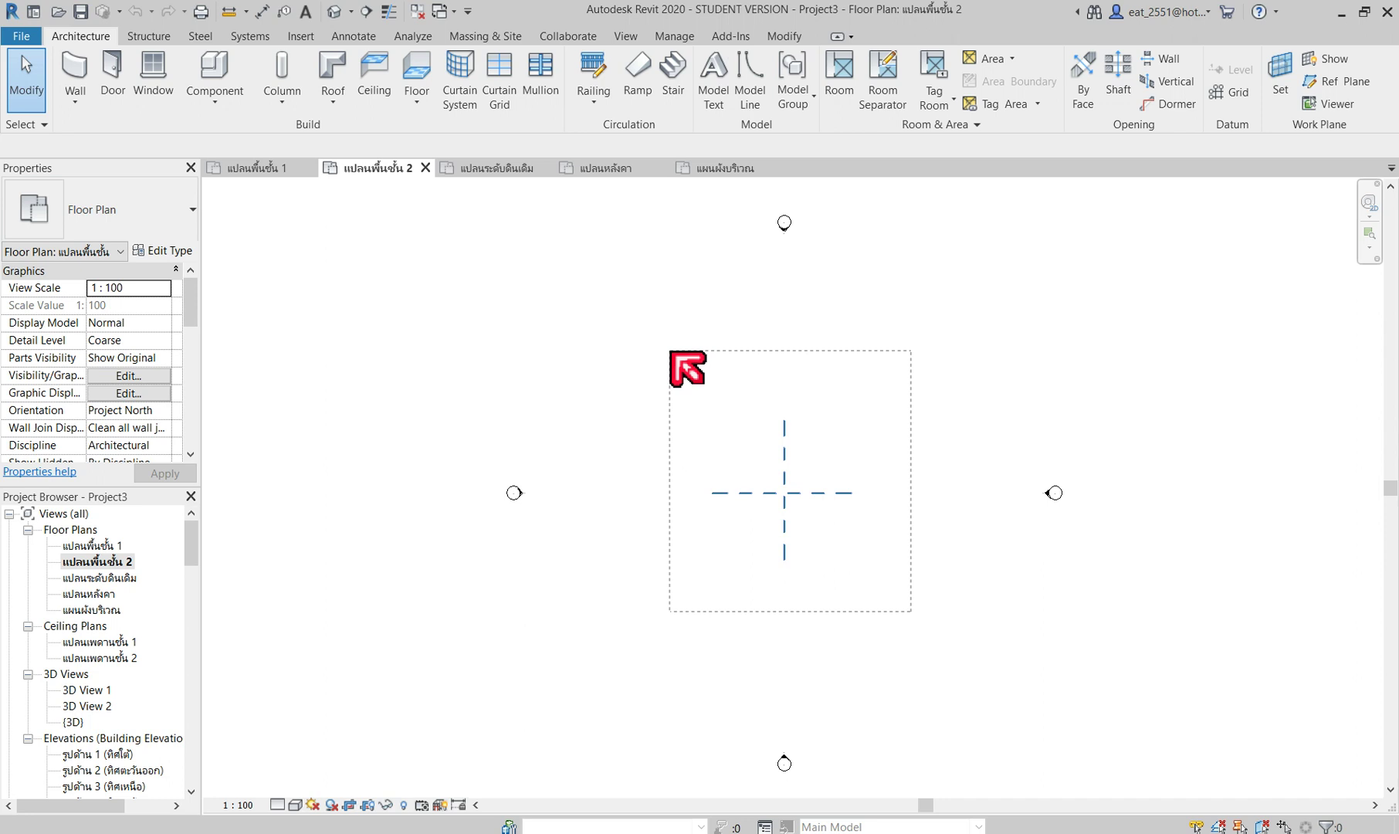
drag(672, 352, 671, 353)
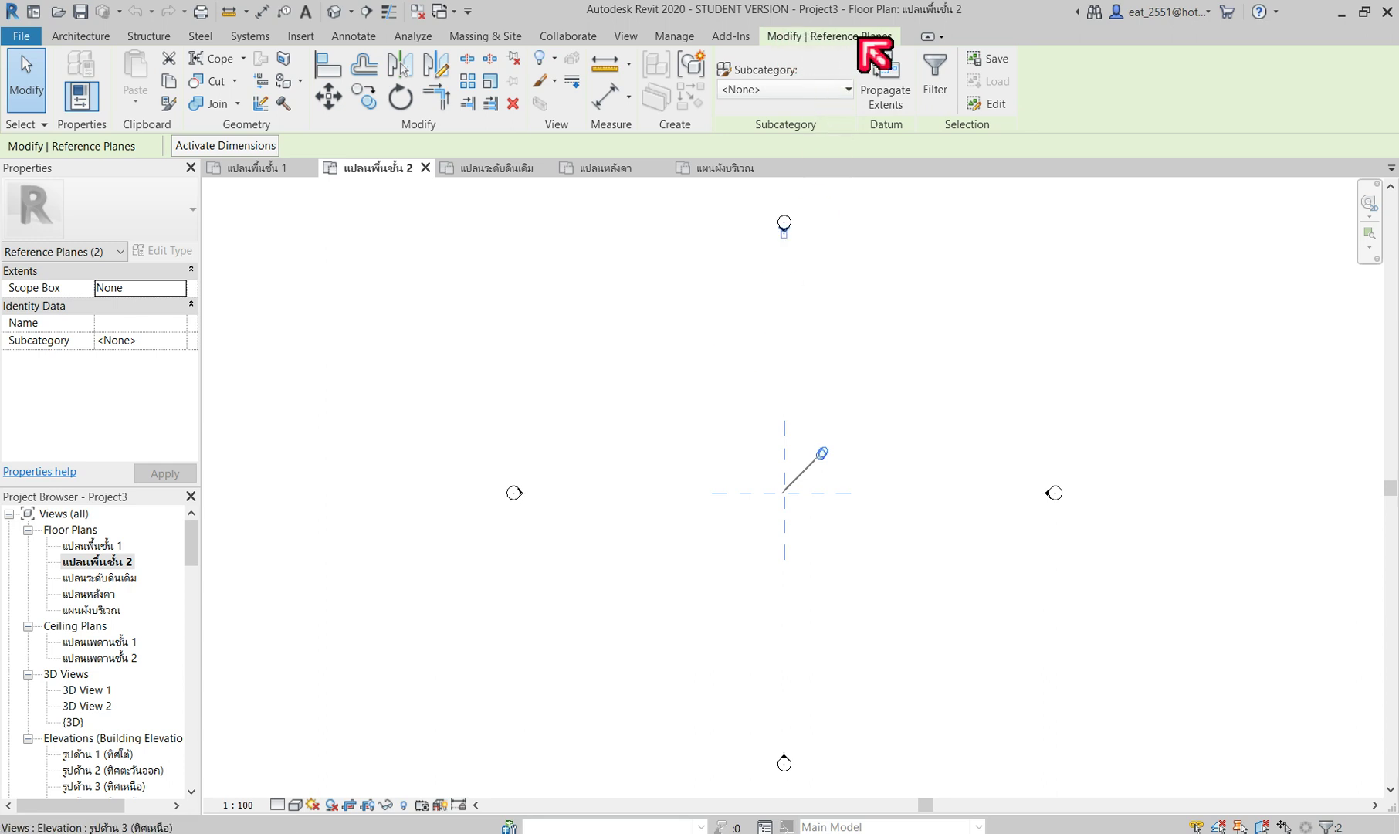
click(517, 58)
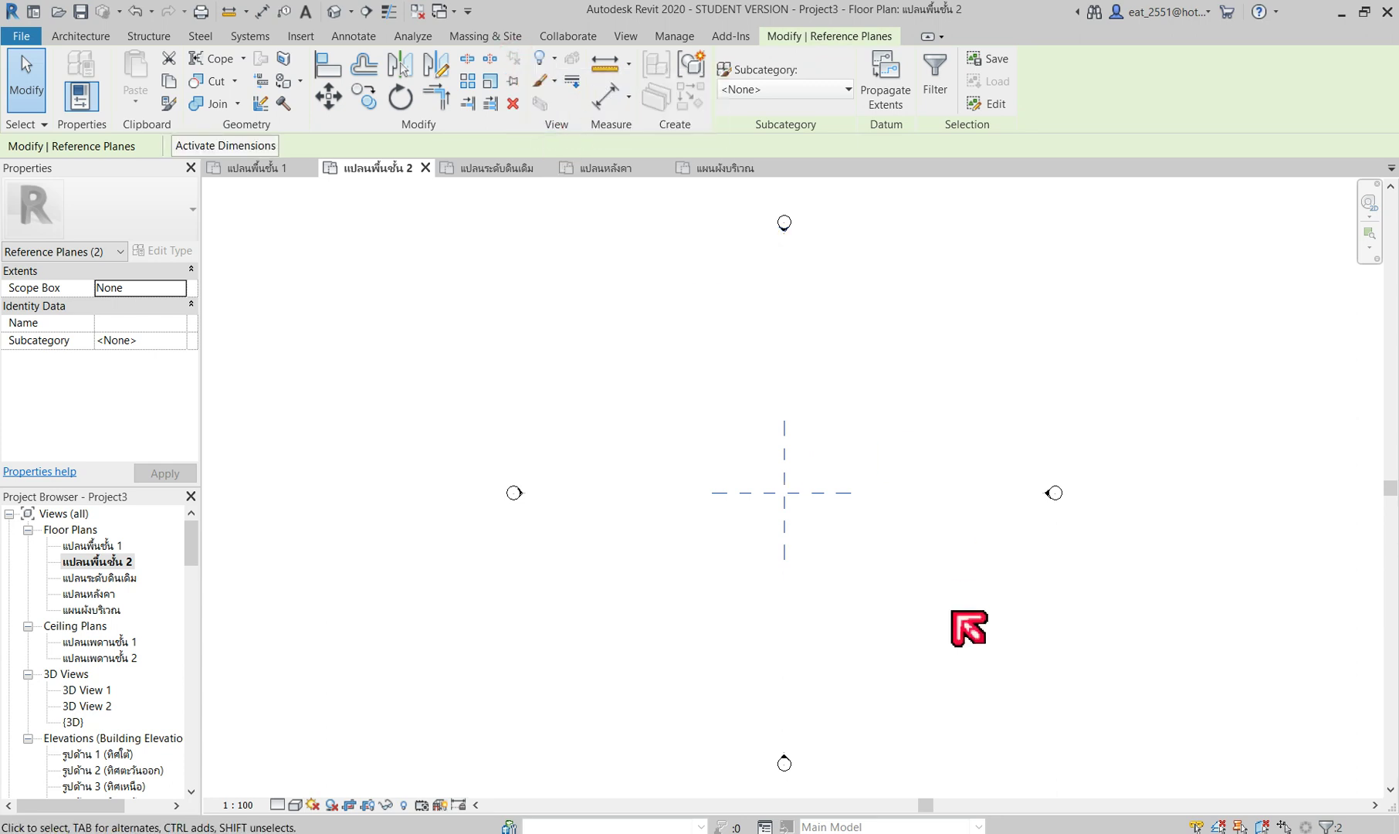
drag(898, 594, 683, 390)
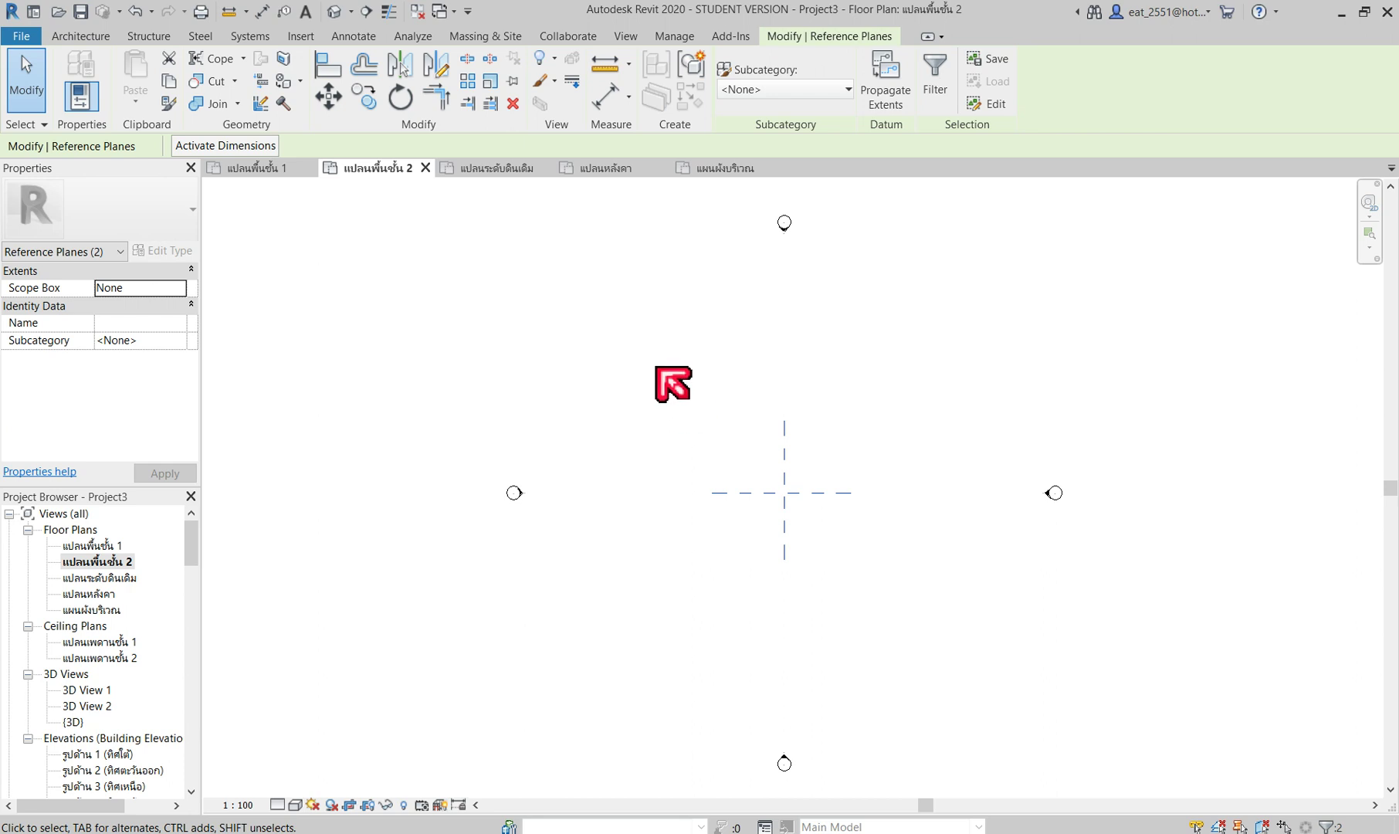
click(830, 571)
mouse_move(881, 549)
middle_down()
mouse_move(777, 574)
mouse_move(835, 568)
mouse_move(822, 546)
middle_up()
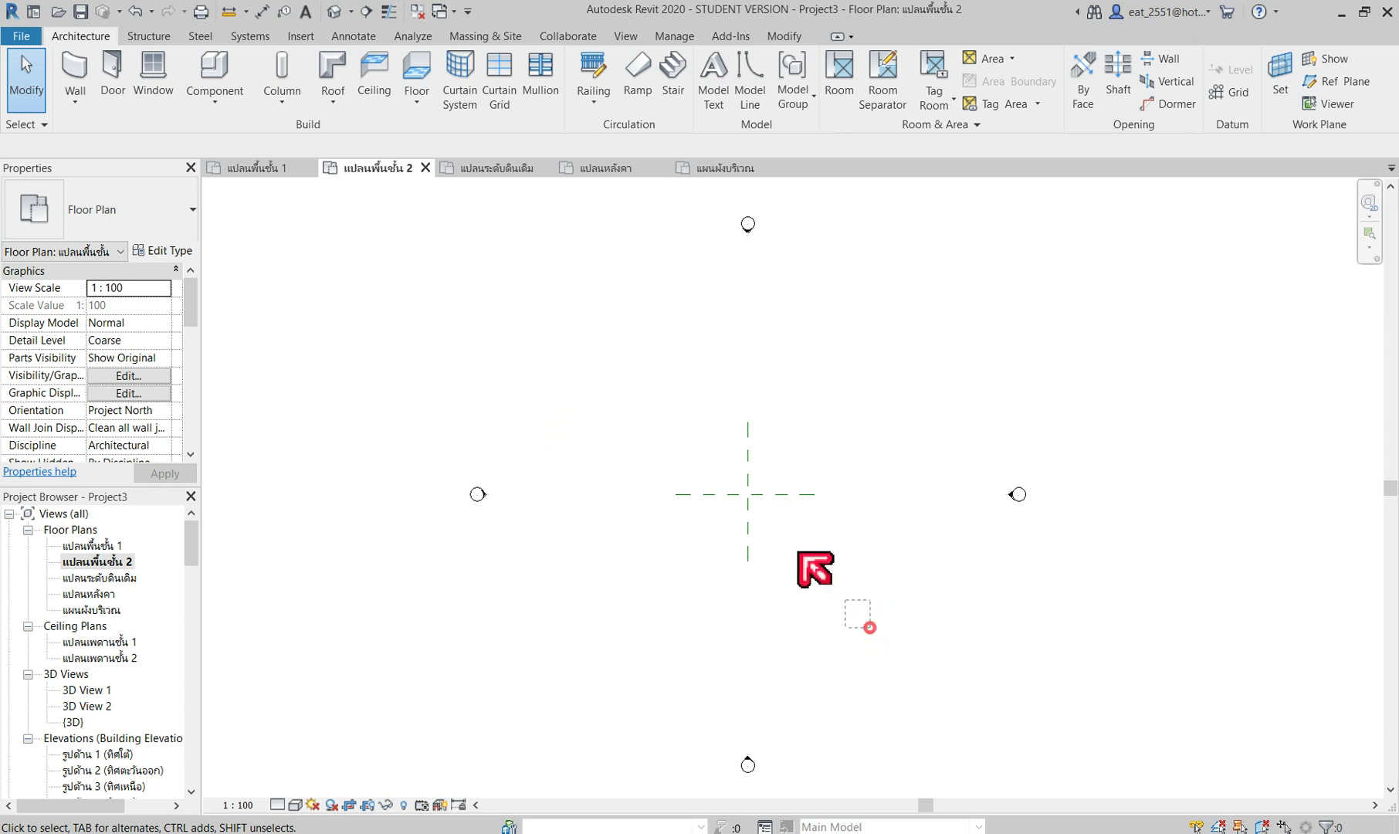
Step: Pin both crossing reference planes, then confirm Delete is refused with a pinned-objects warning
drag(863, 624, 662, 347)
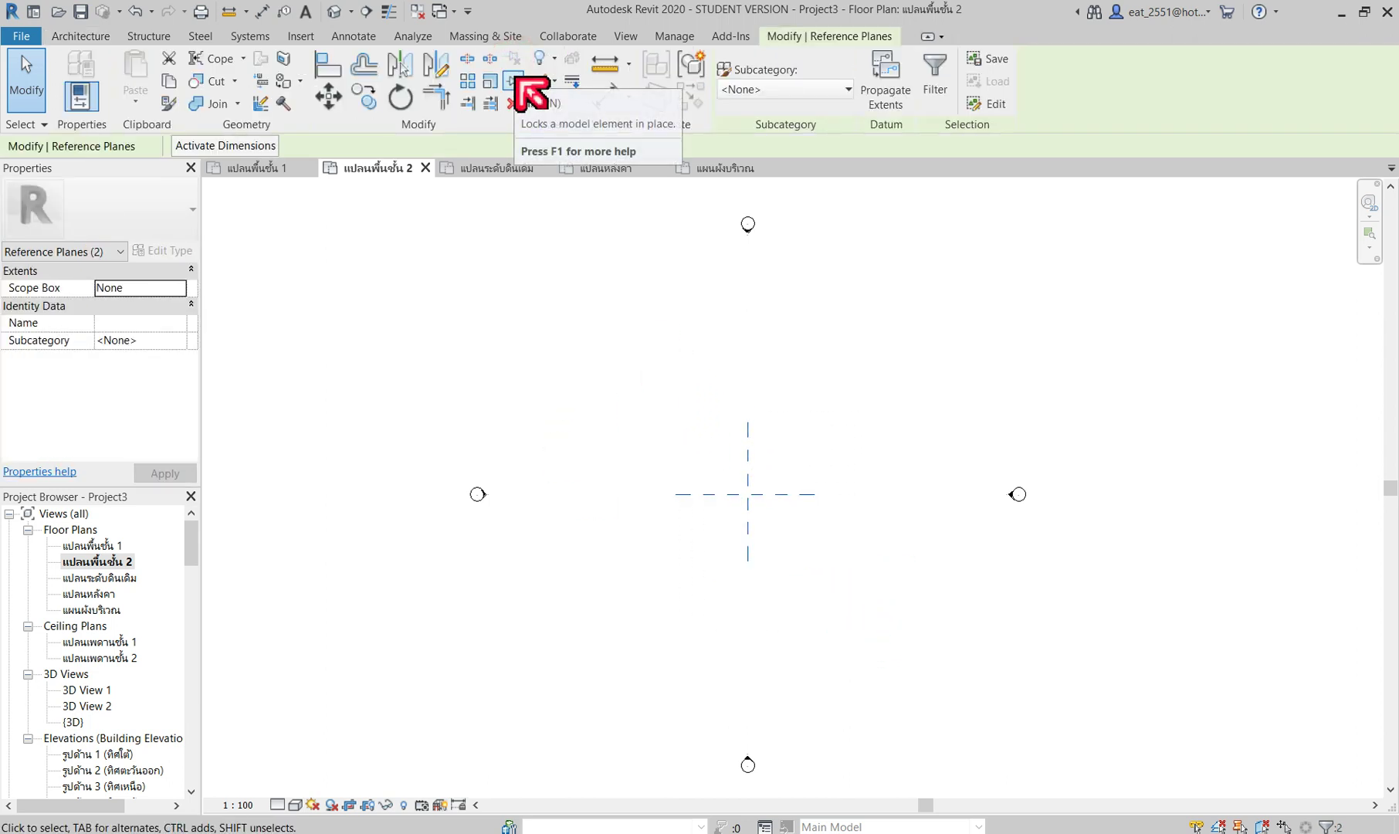
click(515, 81)
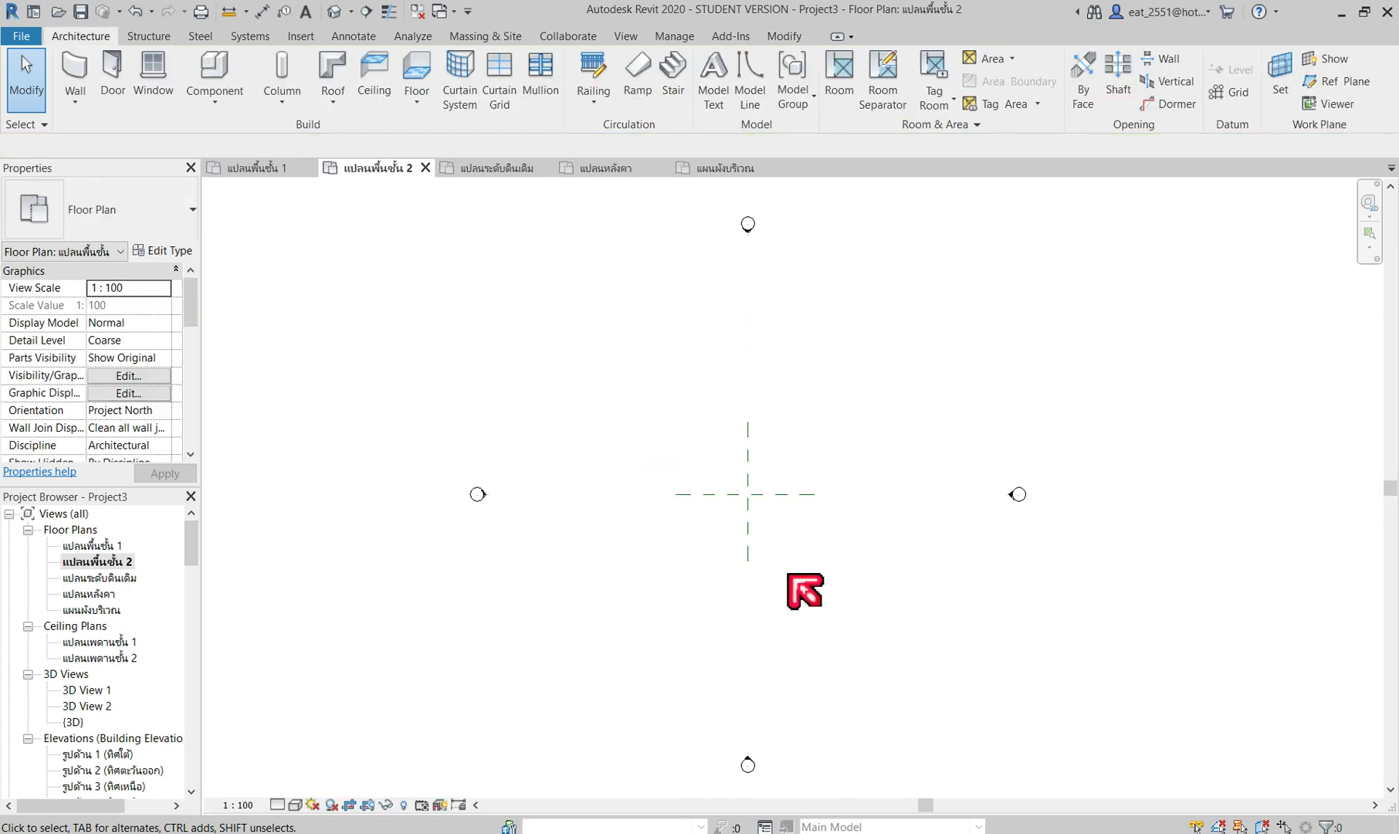
drag(836, 379, 616, 578)
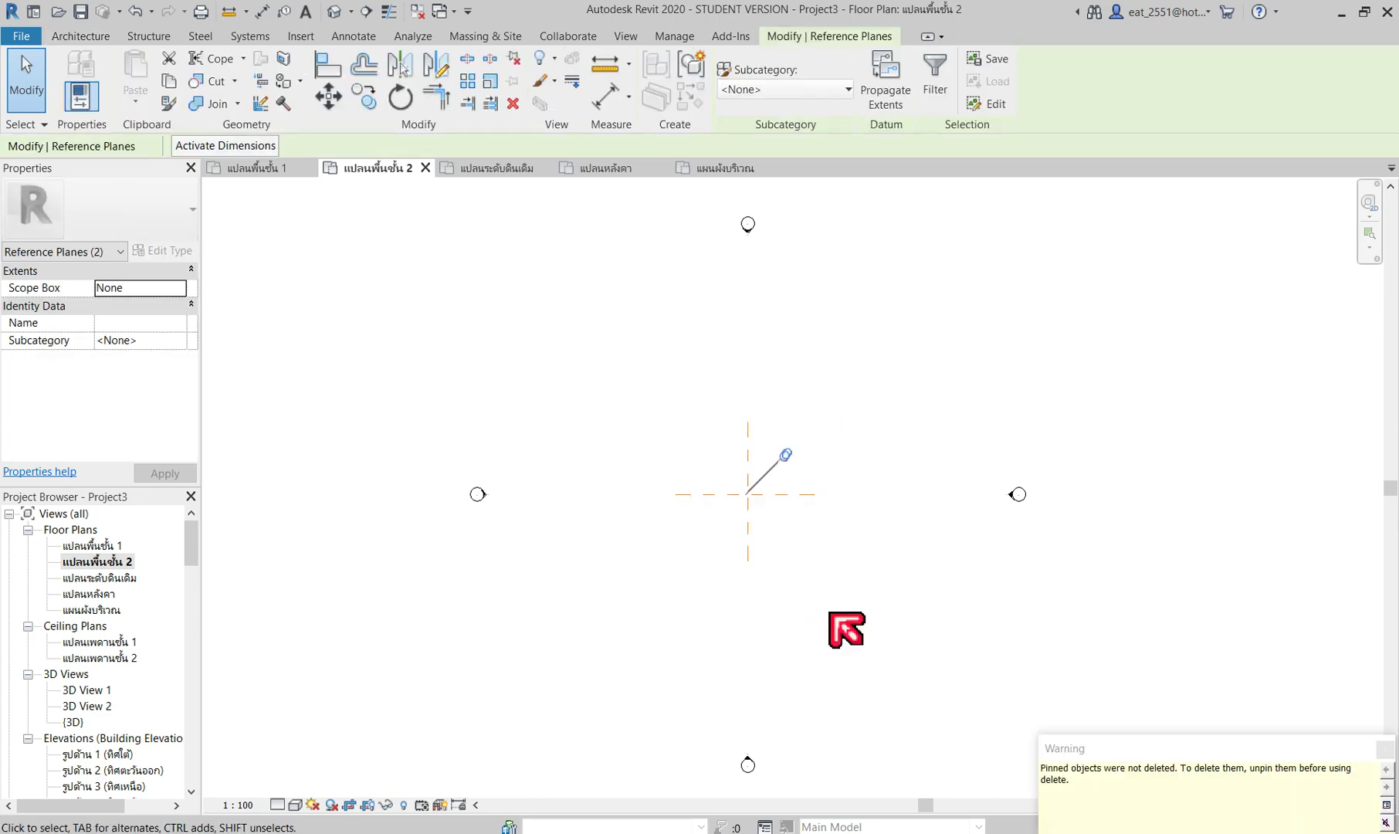
drag(868, 391, 615, 636)
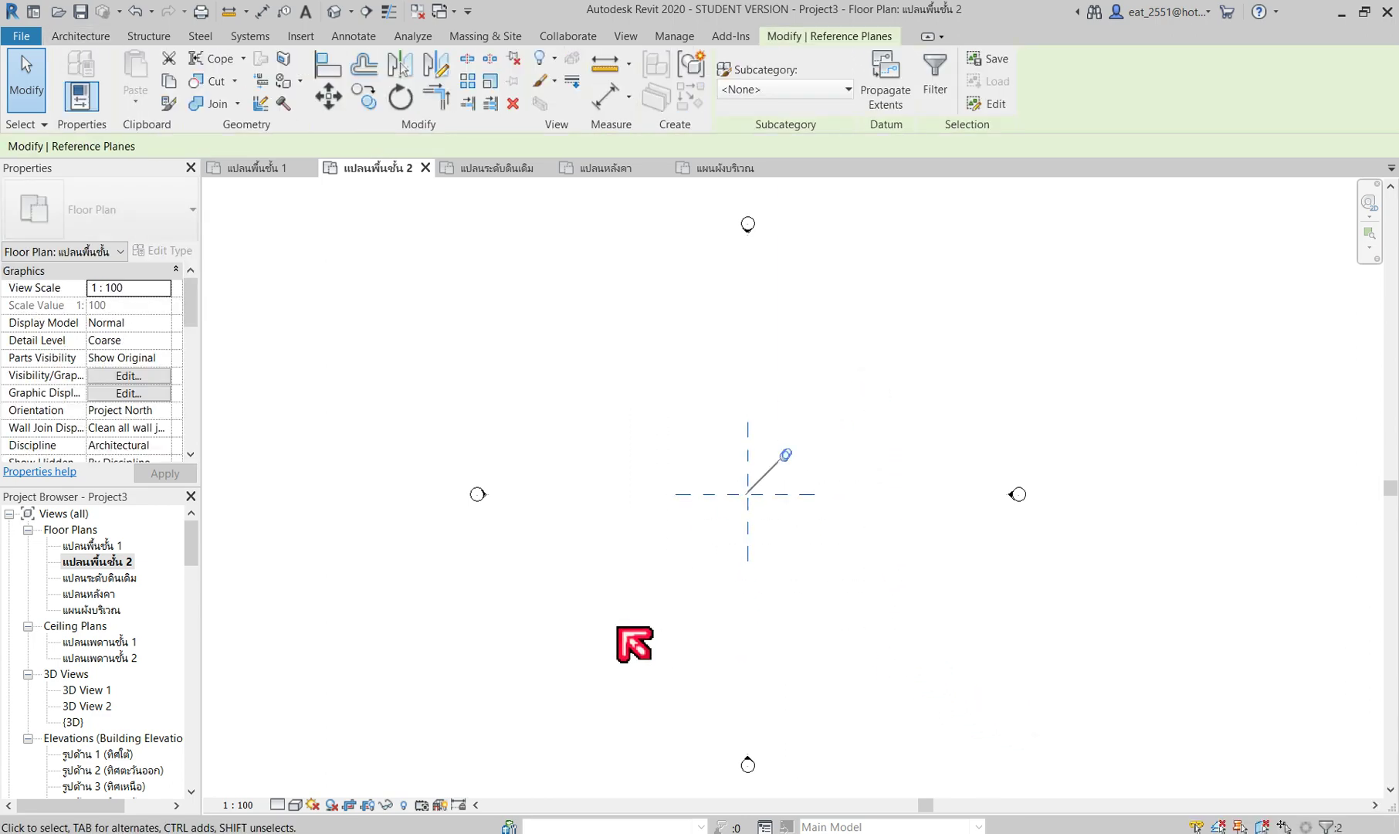
key(Delete)
click(1386, 749)
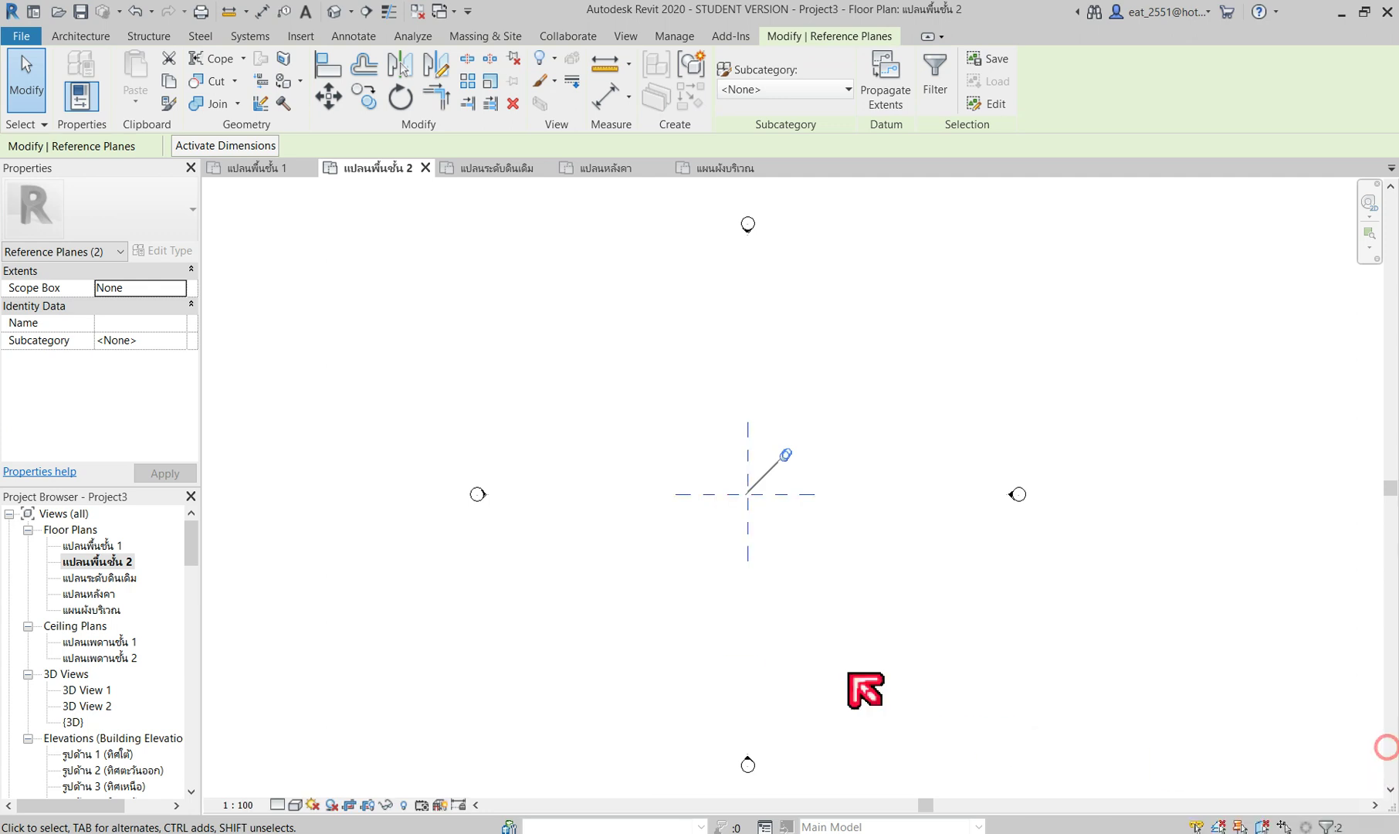
click(840, 618)
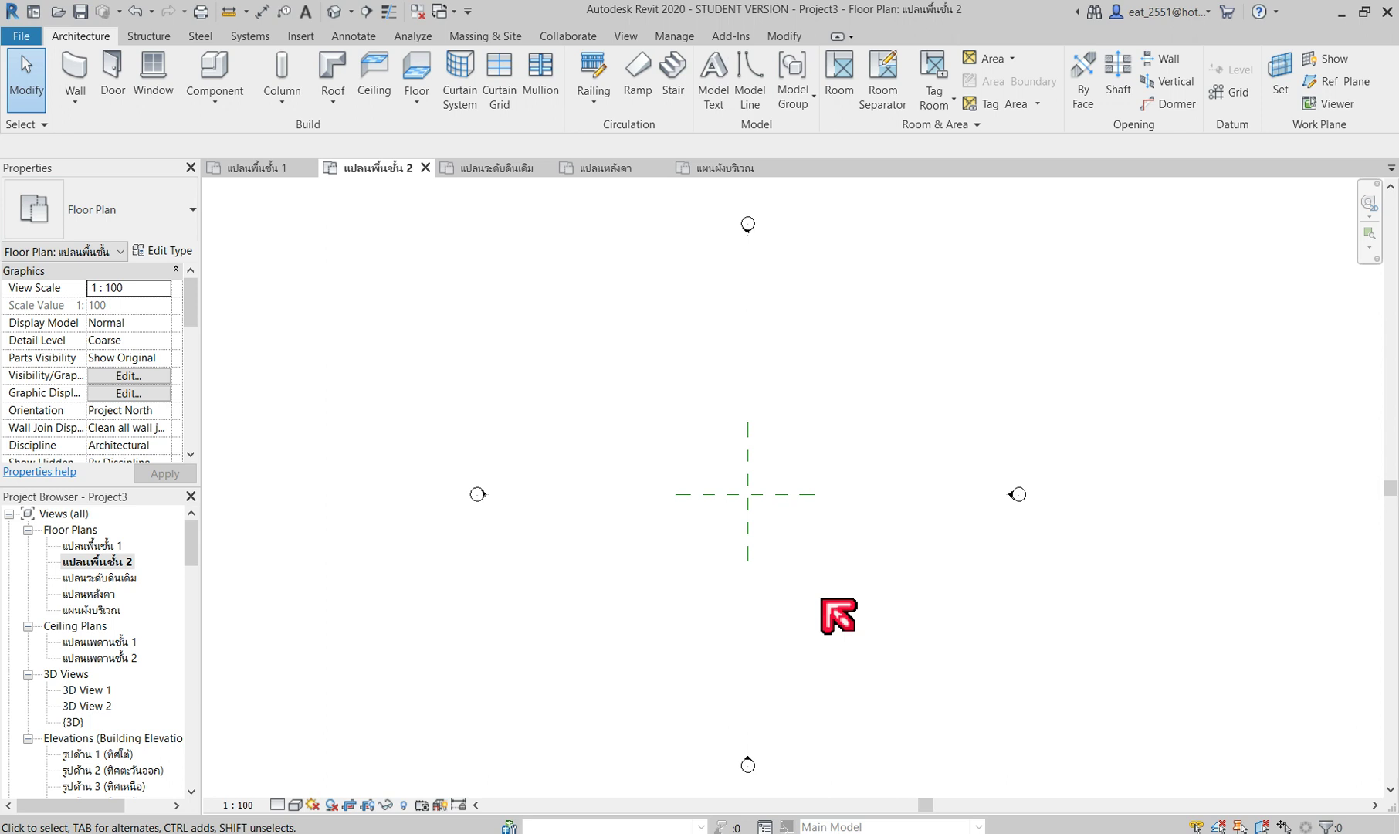
Step: Open the South elevation (รูปด้าน 1 (ทิศใต้)) from the Project Browser's Elevations list
scroll(494, 601, down, 2)
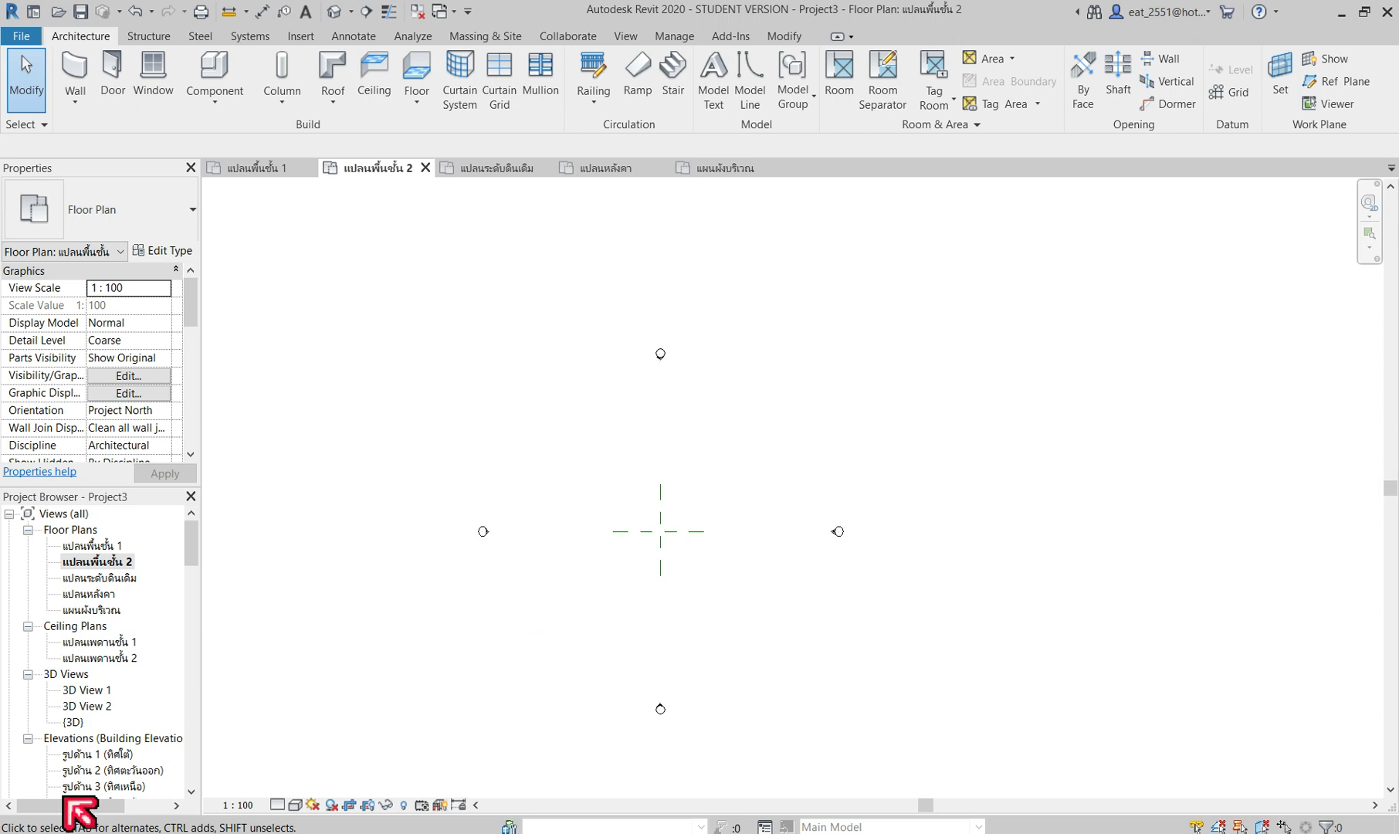
drag(192, 550, 197, 569)
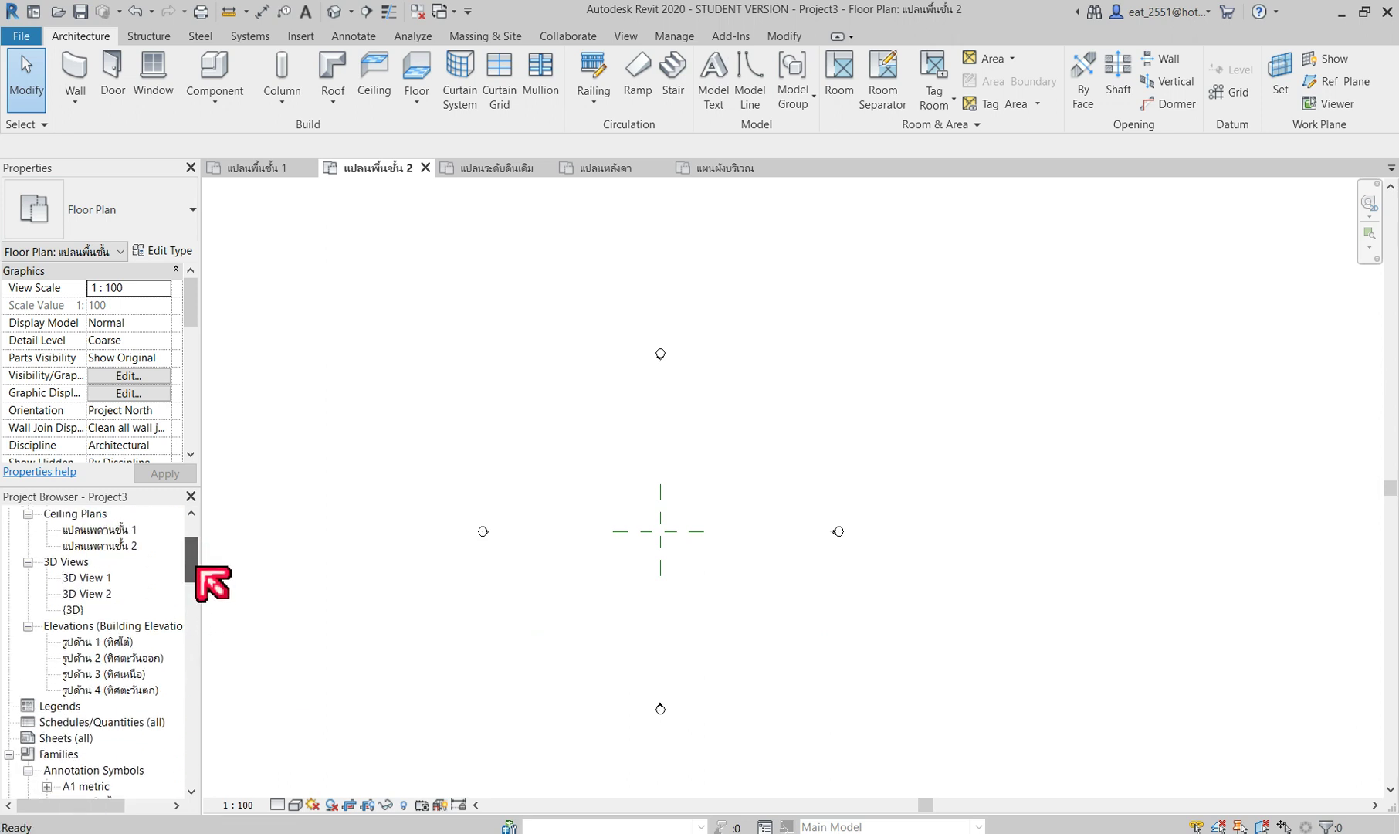
double_click(85, 643)
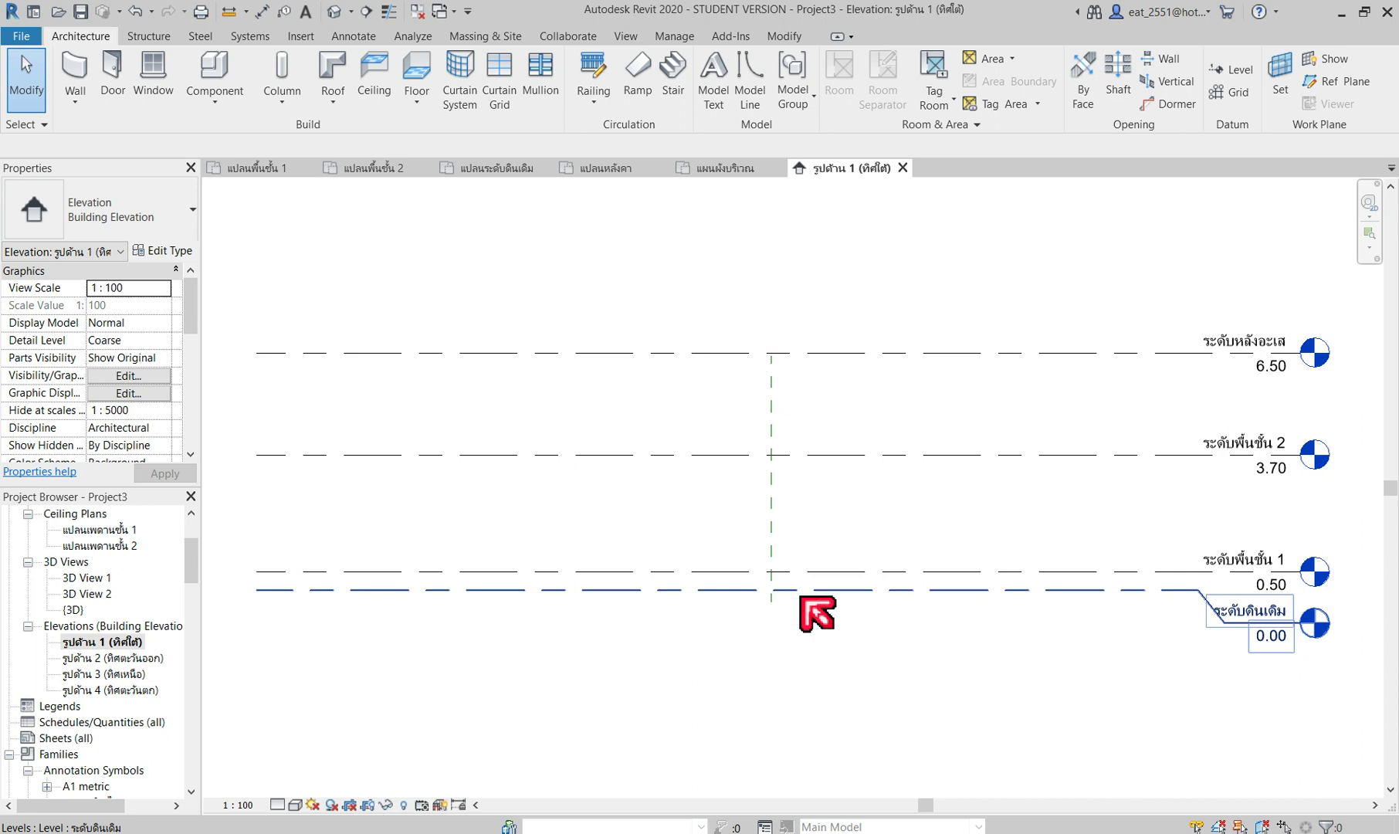
key(Escape)
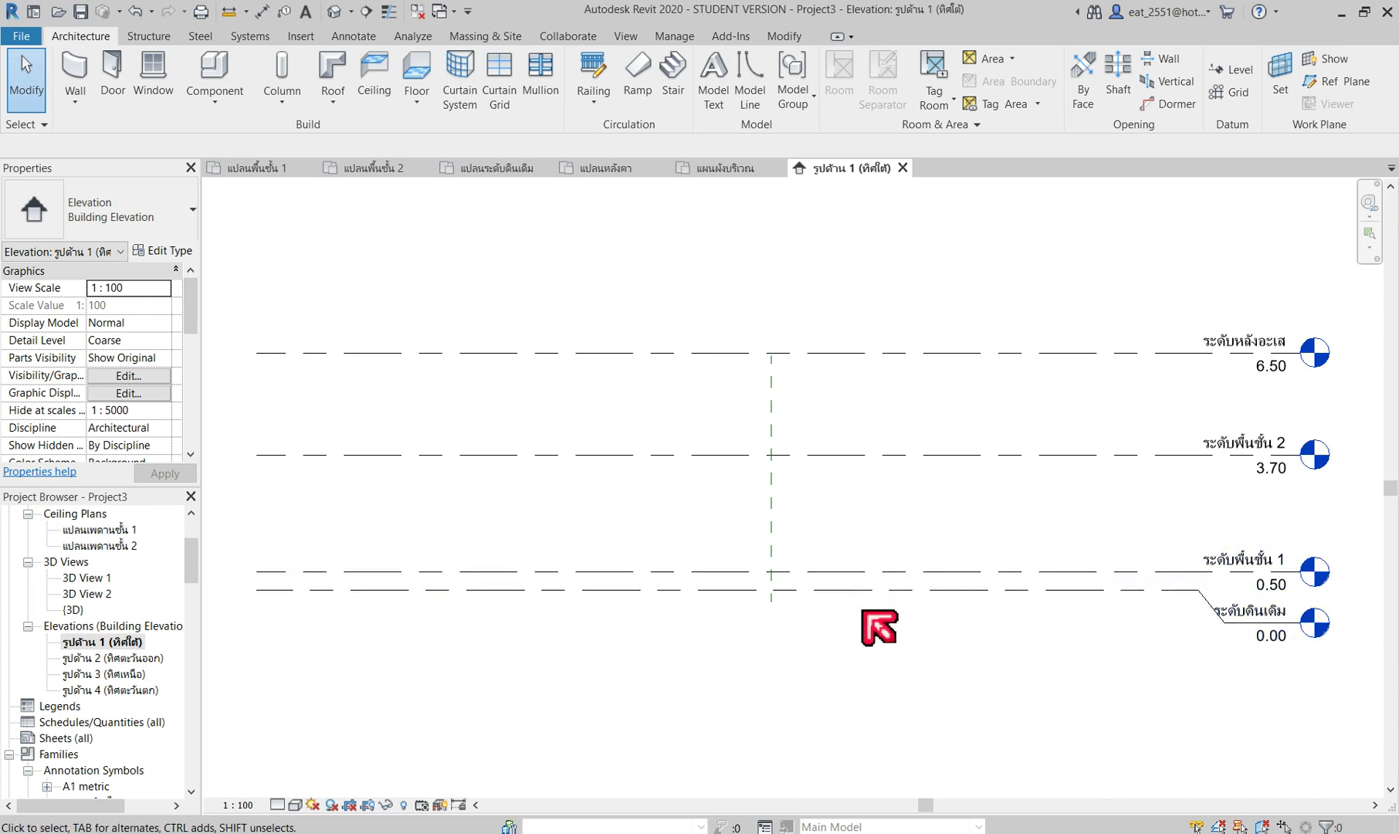
scroll(1338, 616, up, 1)
scroll(1339, 616, up, 1)
click(834, 585)
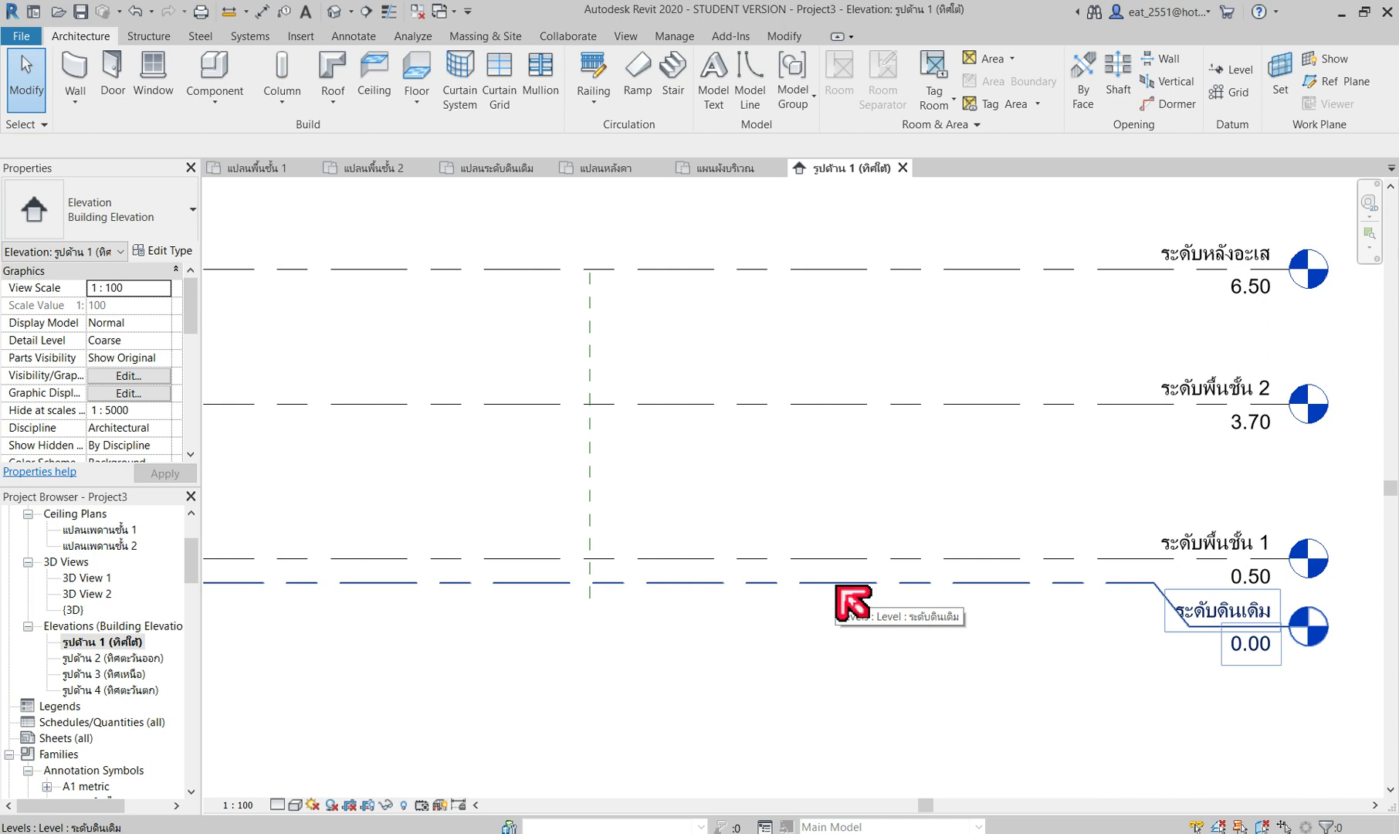
click(837, 584)
click(1025, 558)
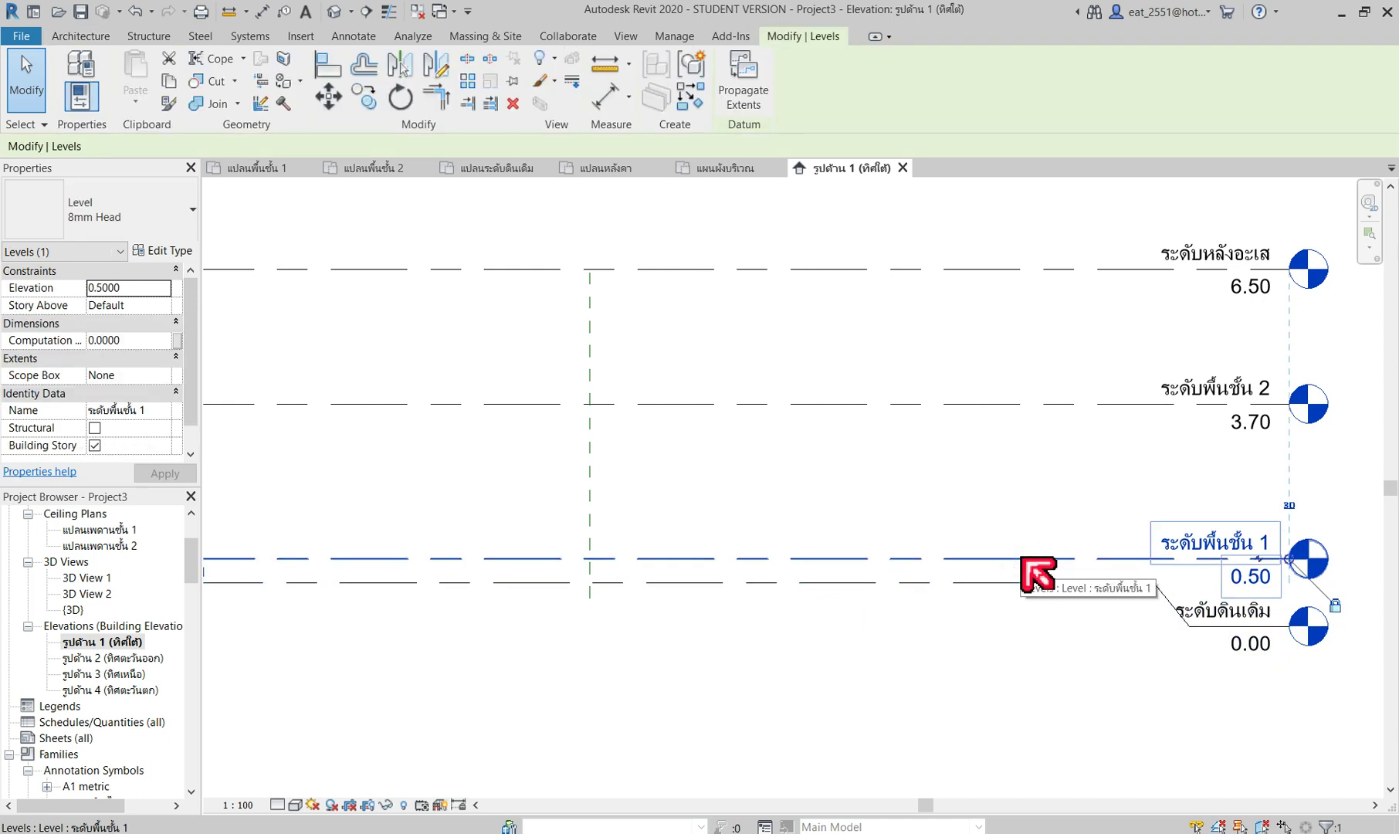
click(1042, 403)
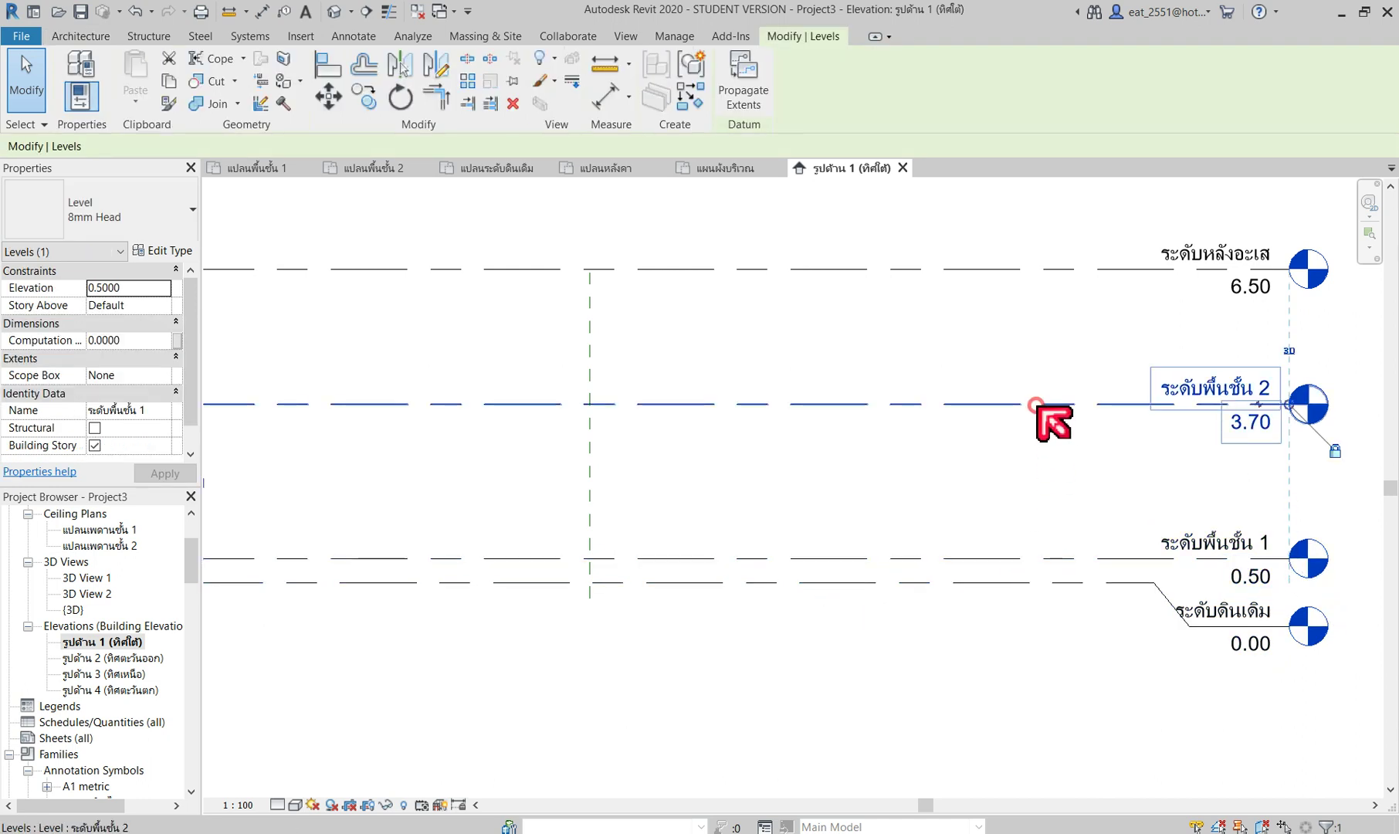
click(1045, 269)
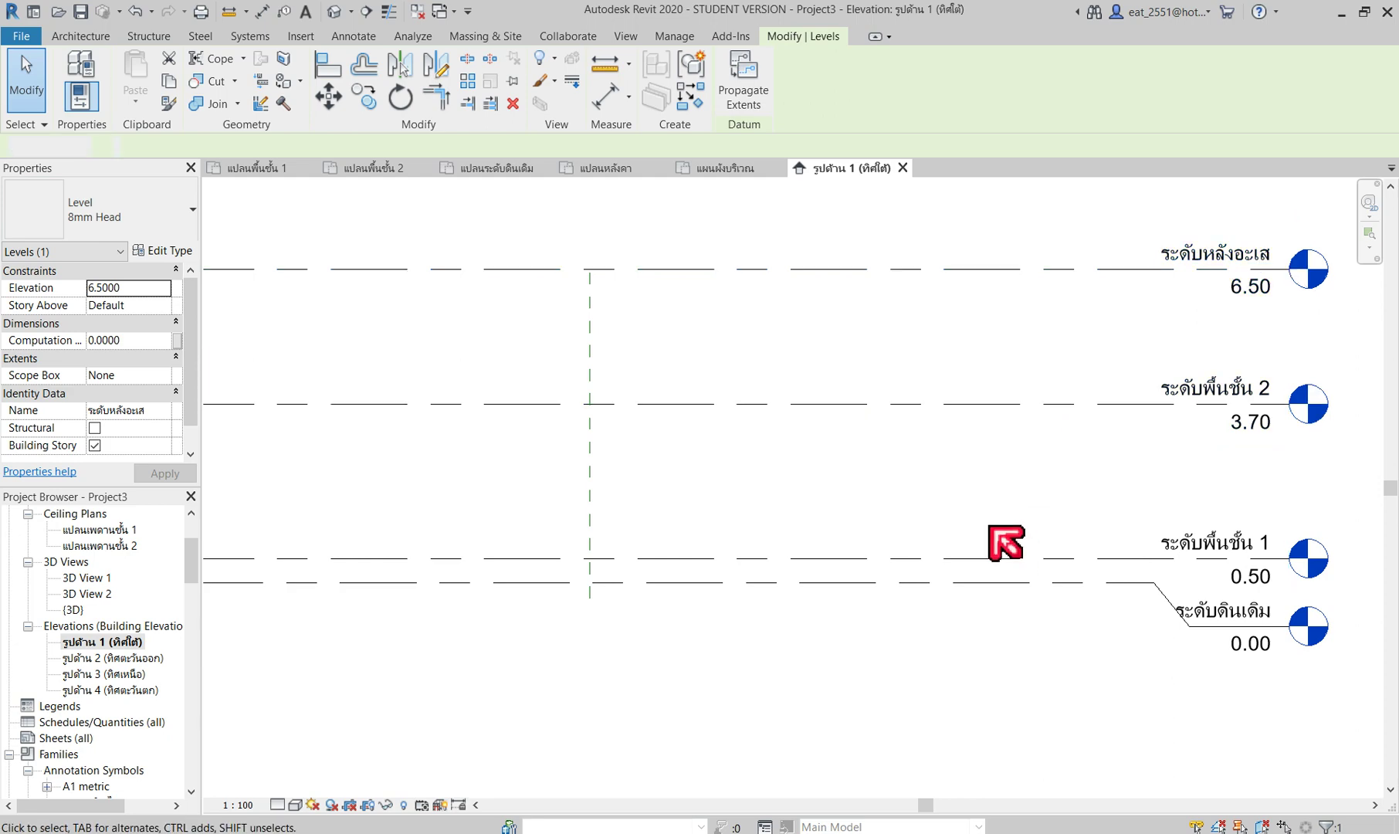
key(Escape)
scroll(1337, 681, up, 2)
middle_drag(1025, 641, 911, 635)
click(916, 535)
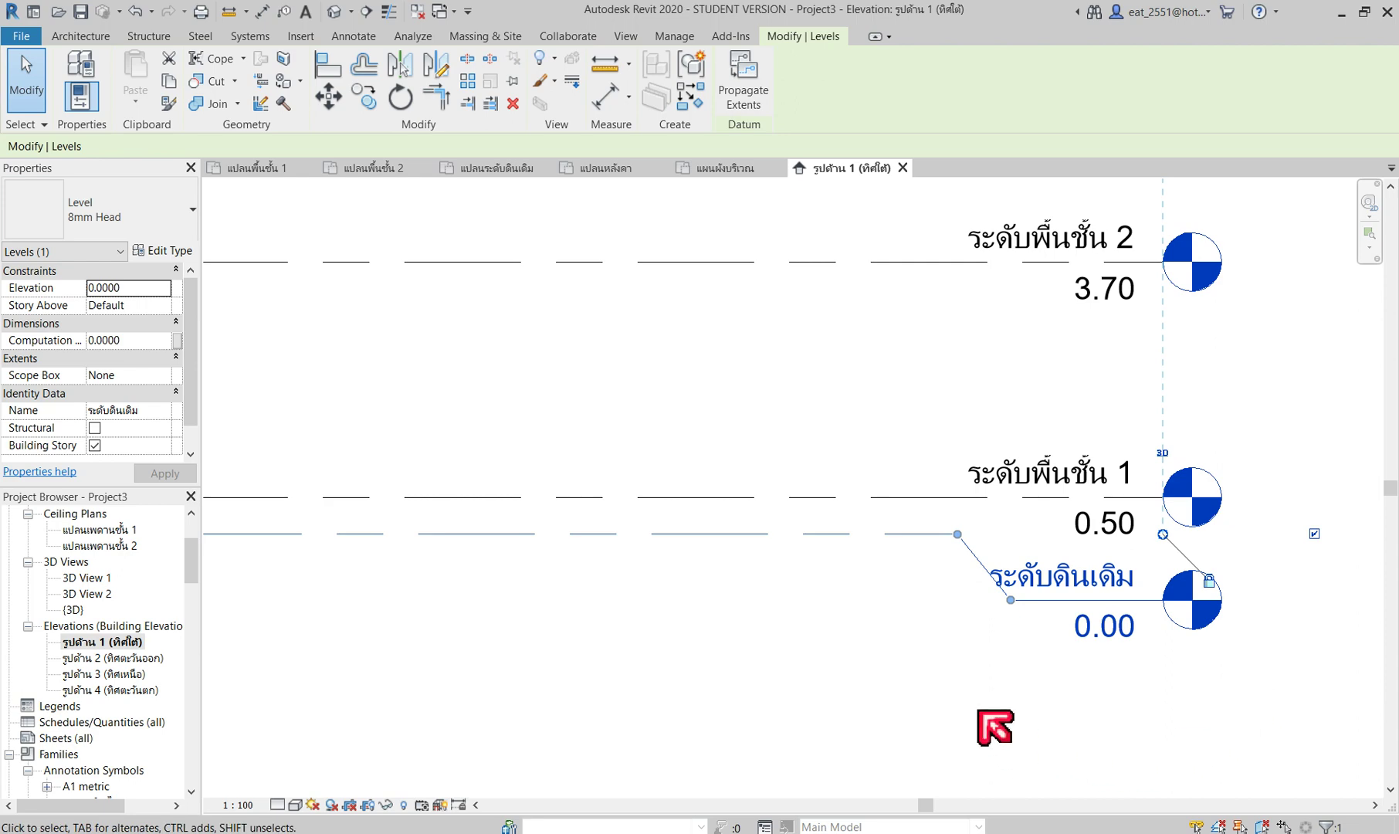
click(996, 726)
scroll(980, 630, down, 1)
middle_drag(772, 640, 854, 527)
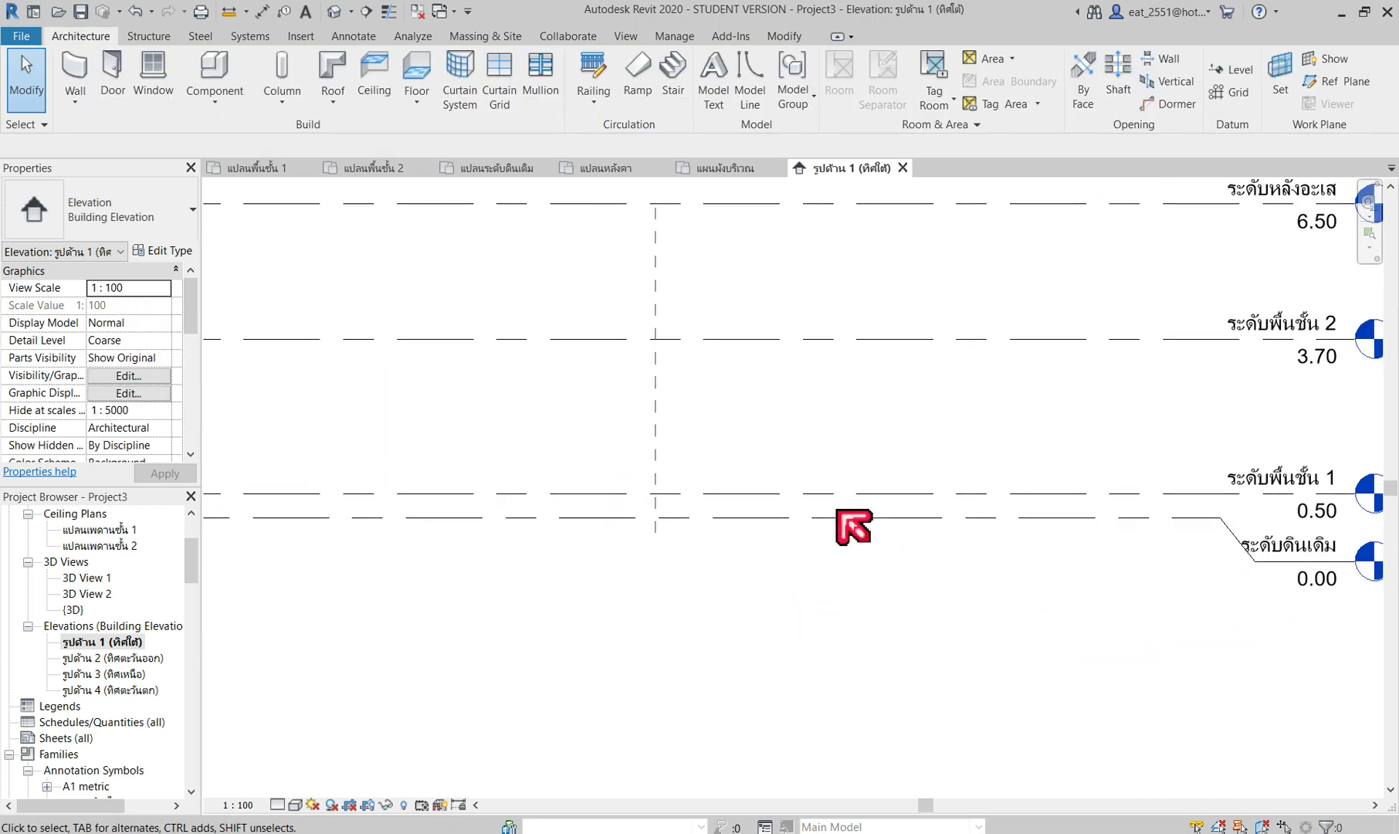
click(818, 498)
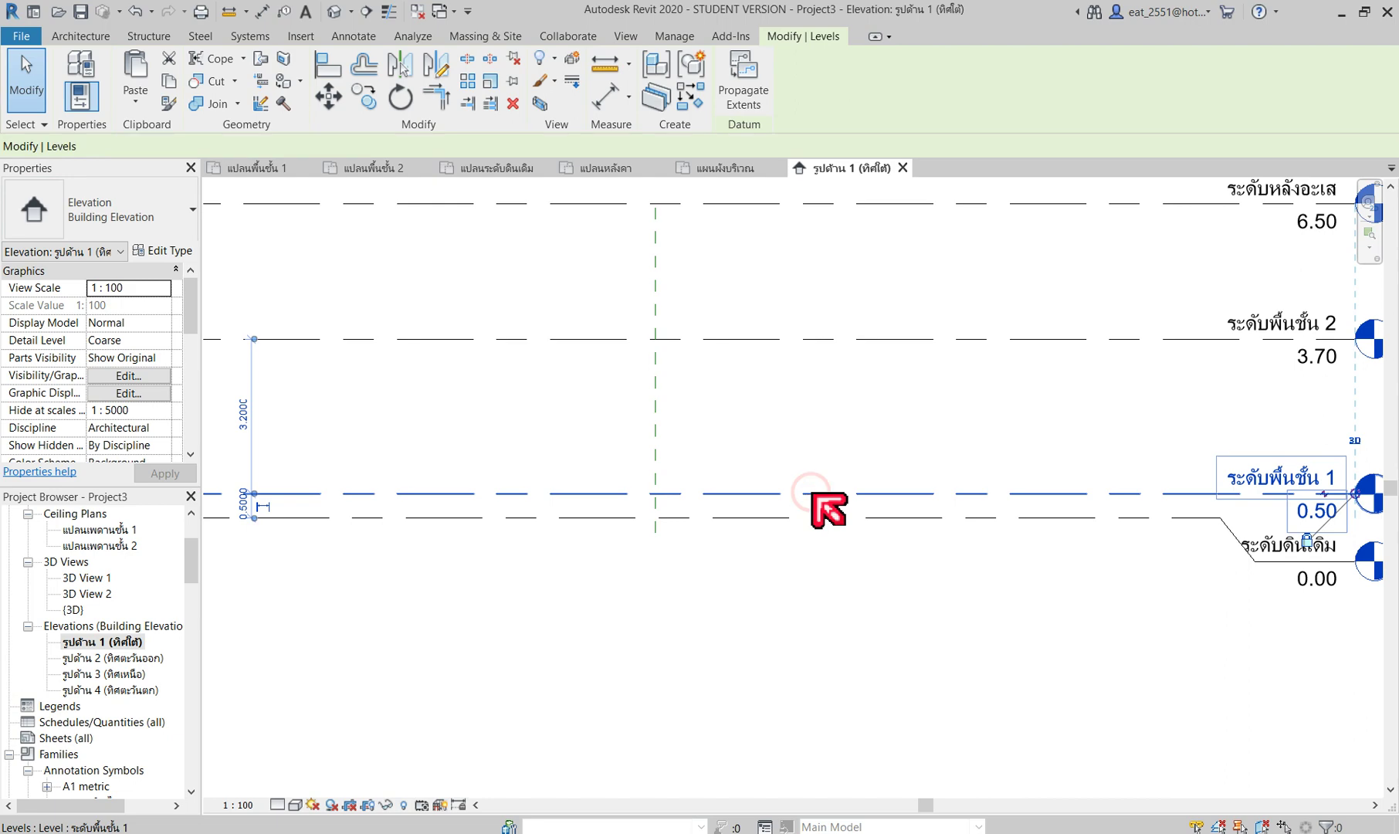
click(364, 97)
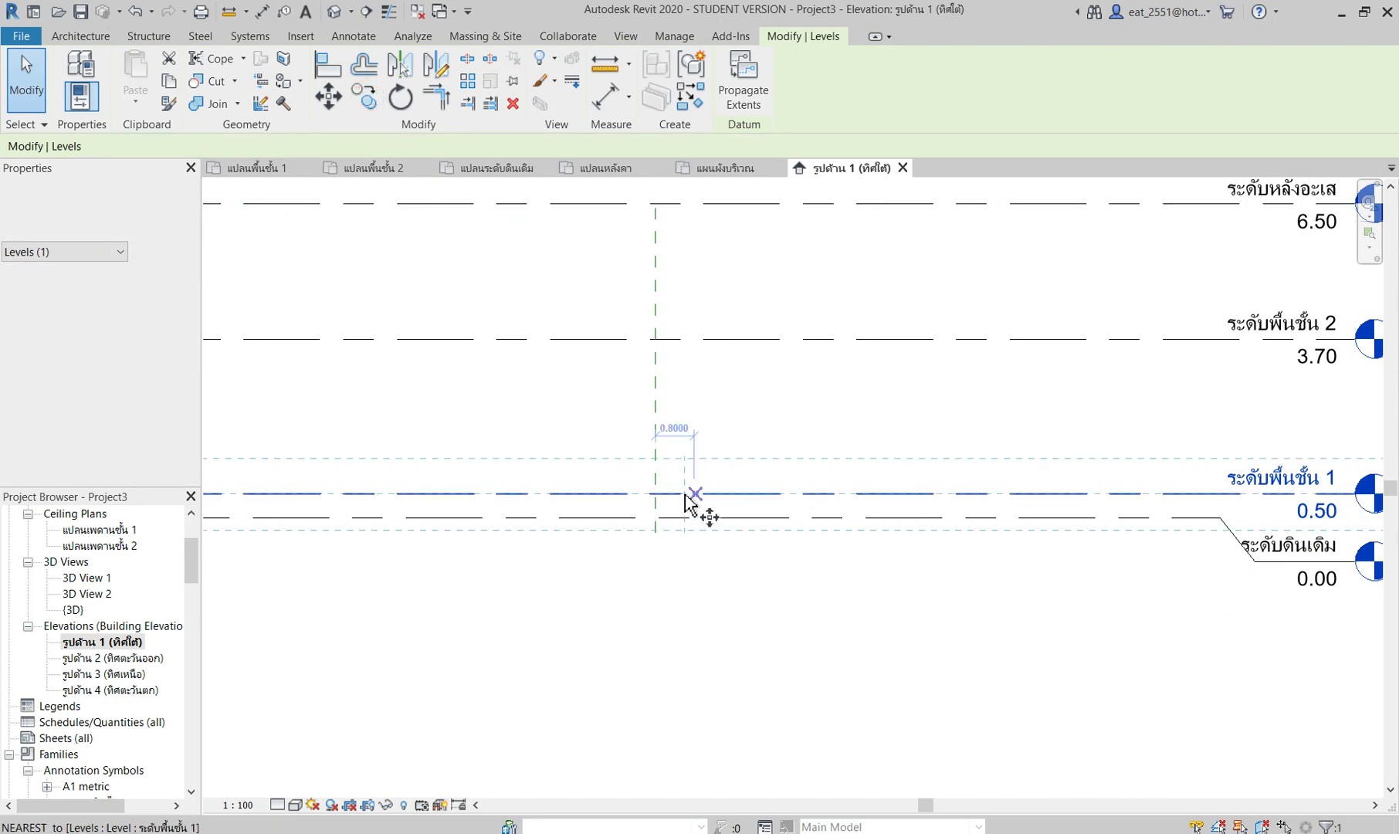
click(653, 493)
scroll(654, 492, down, 1)
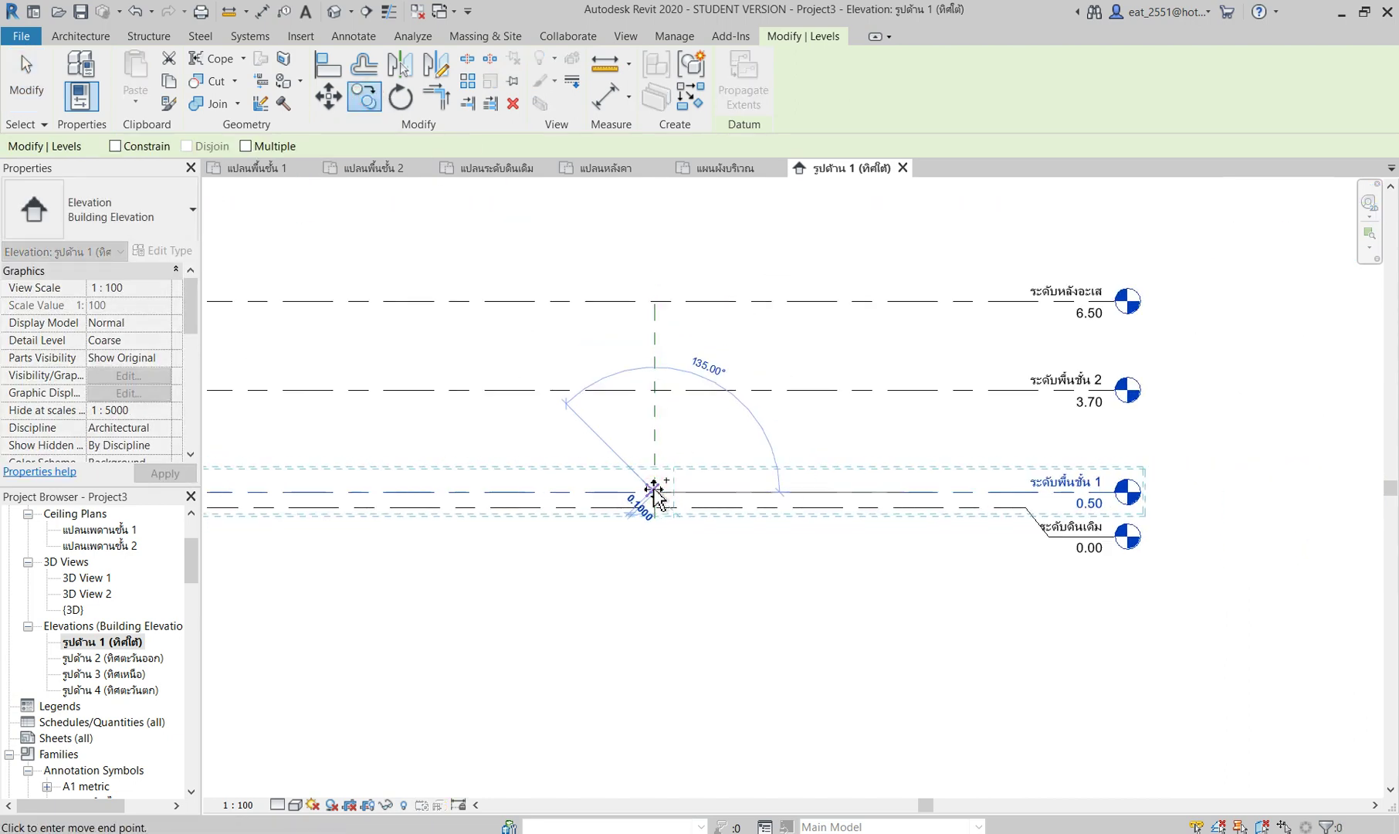
click(651, 590)
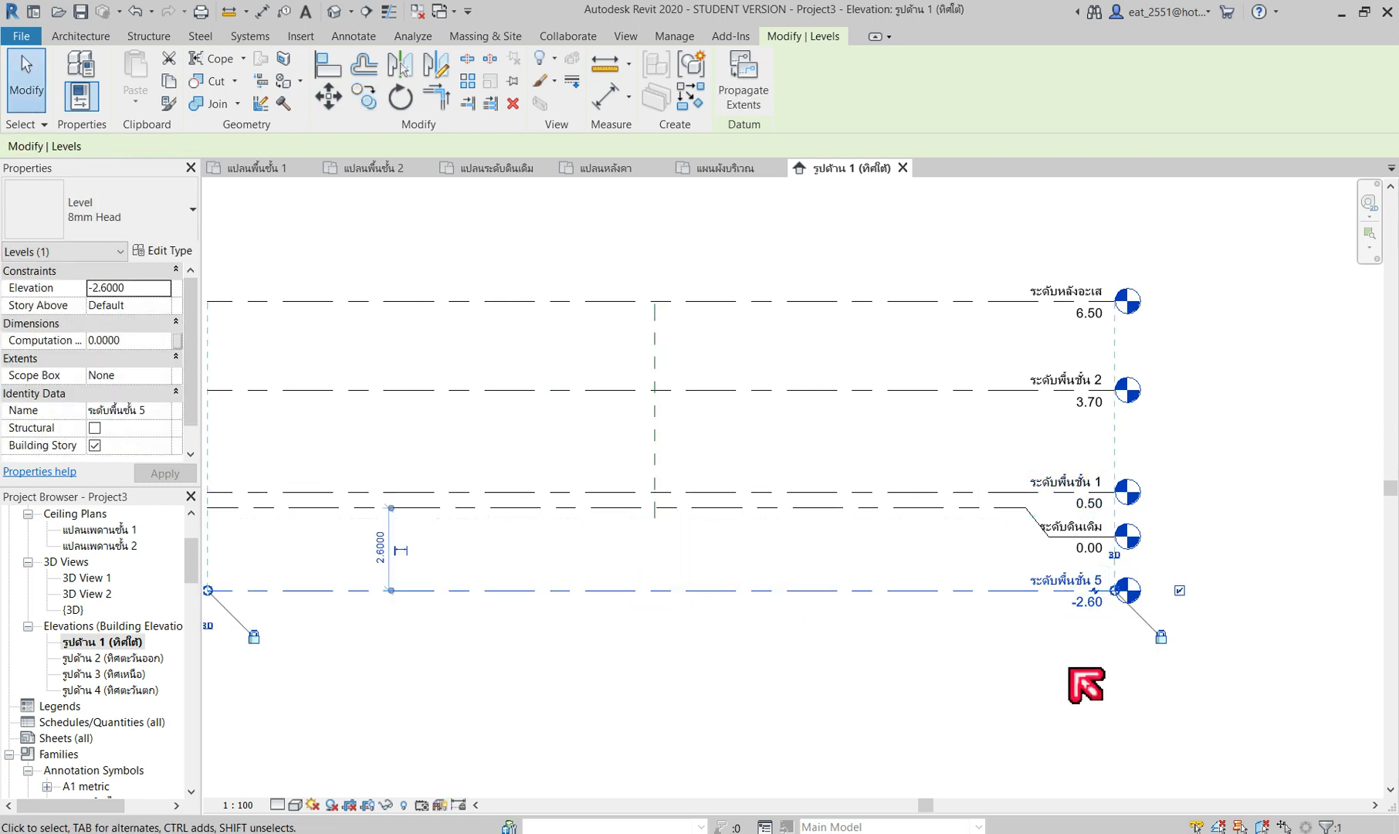
key(Delete)
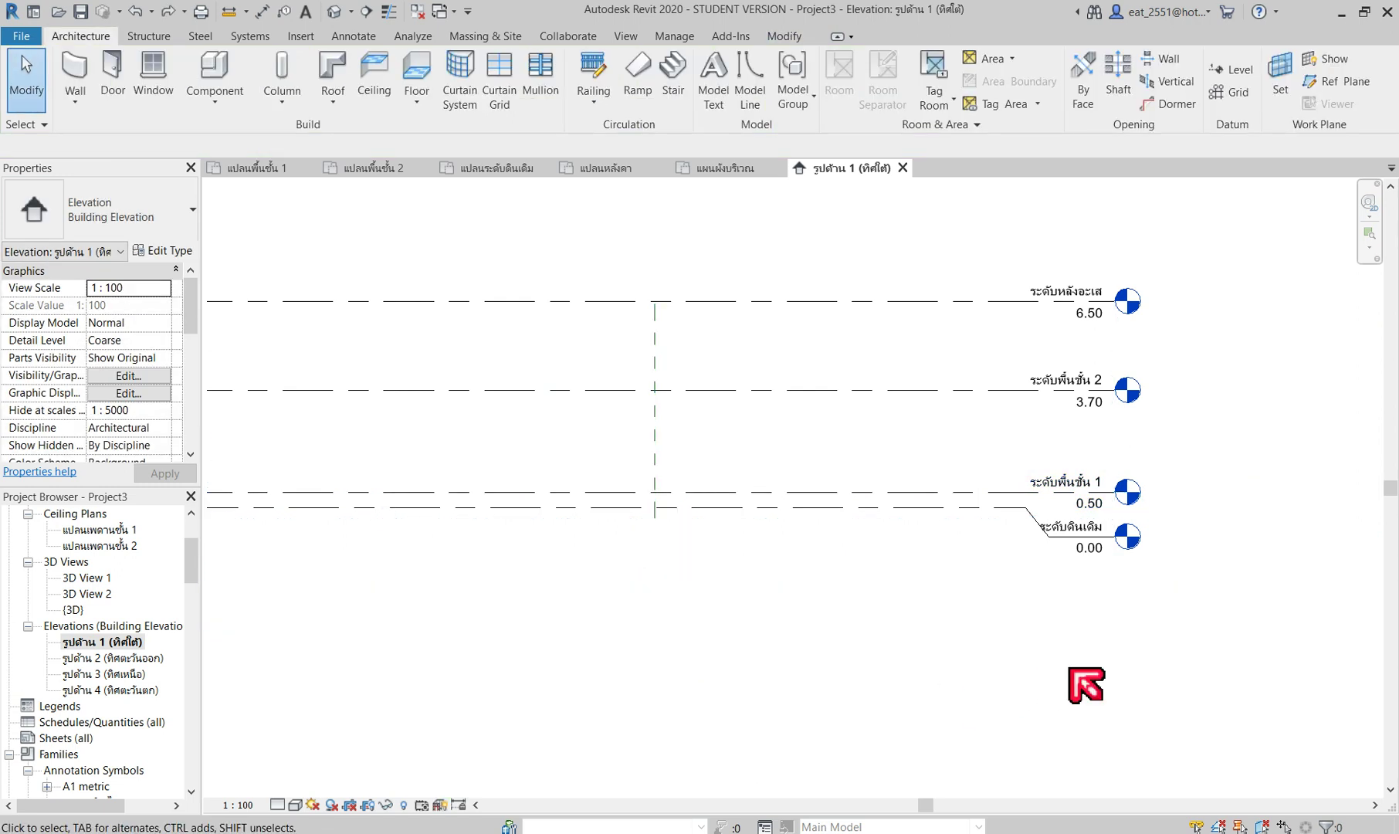
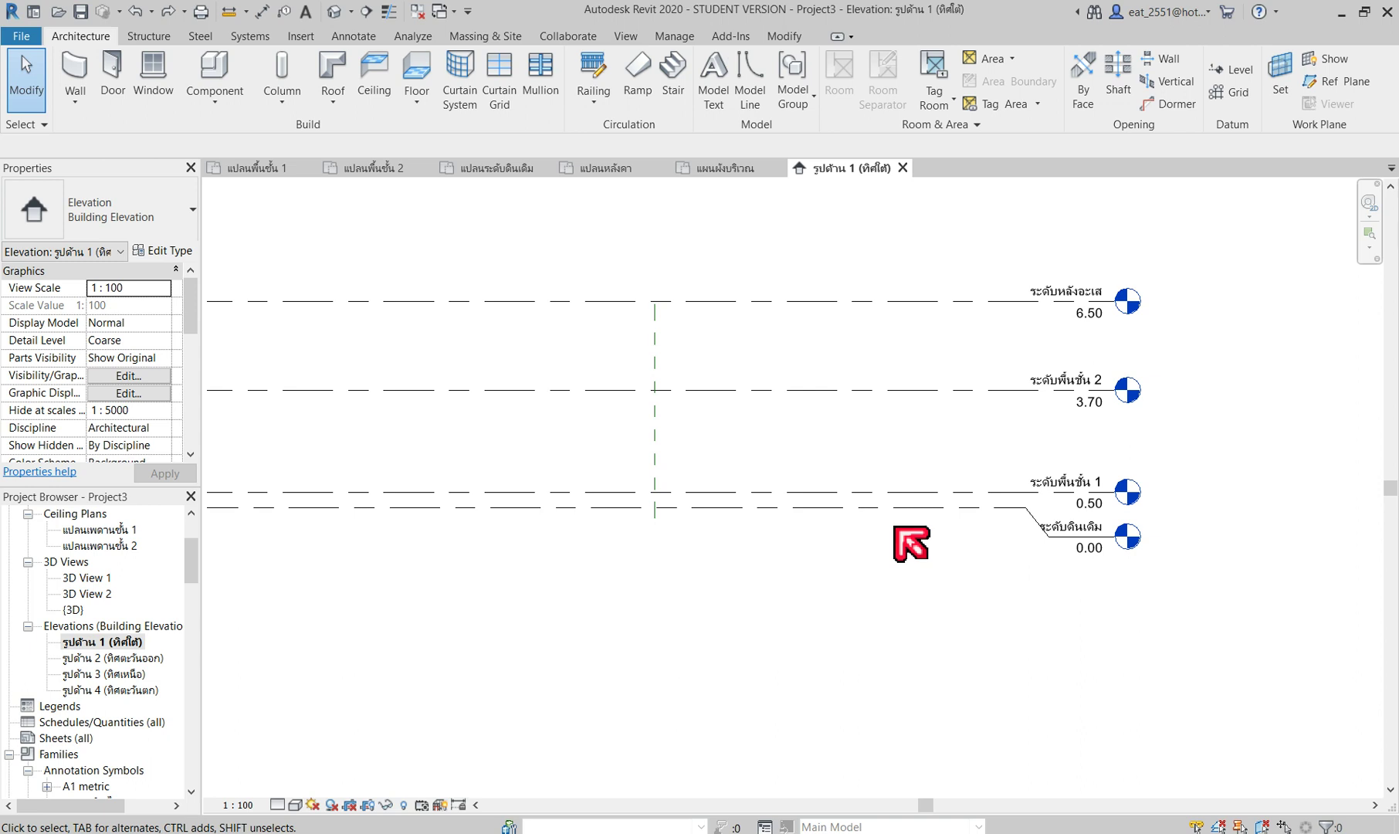
Step: Leave the ground level unchanged, try level 1 at 0.60, then restore it to 0.50
scroll(1108, 560, up, 4)
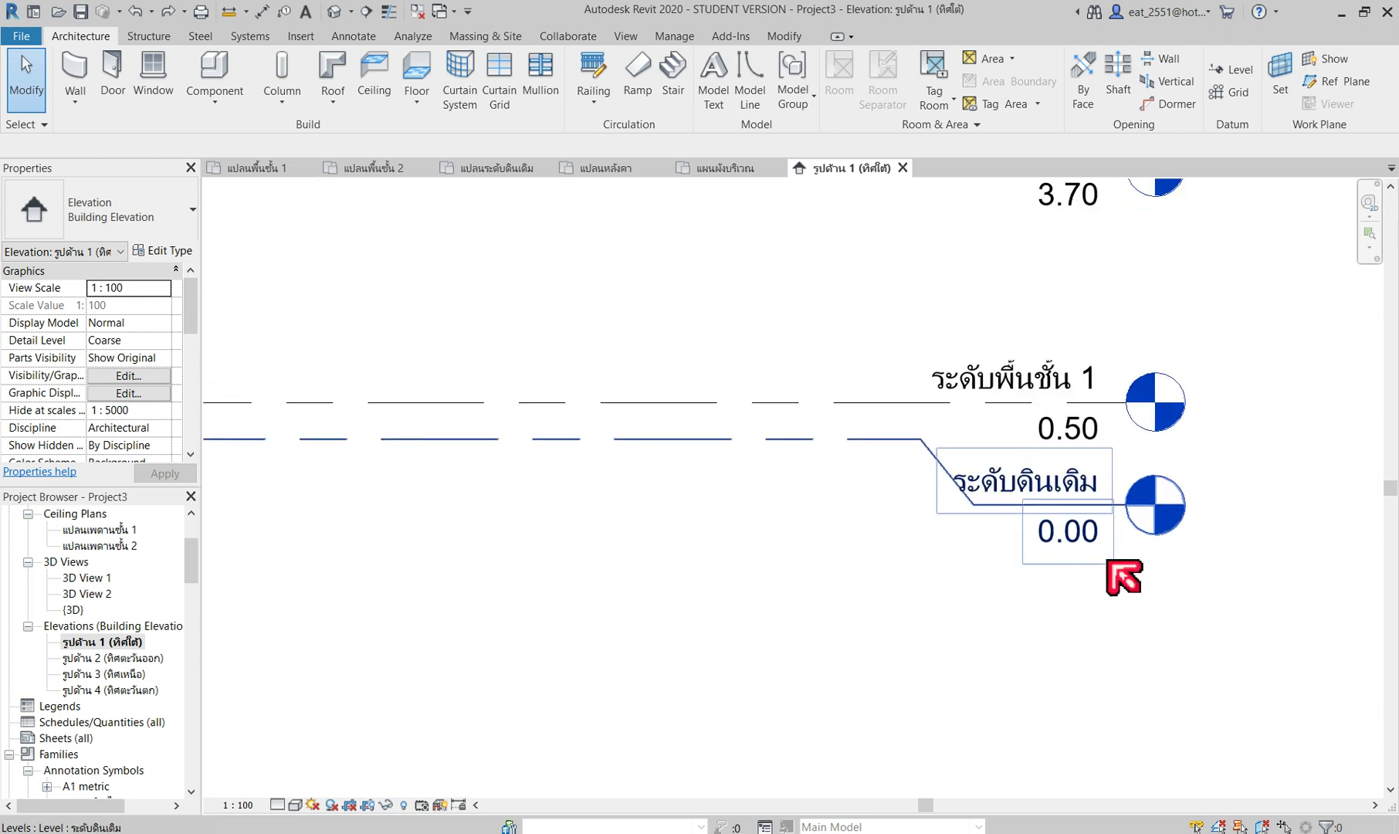
click(1085, 546)
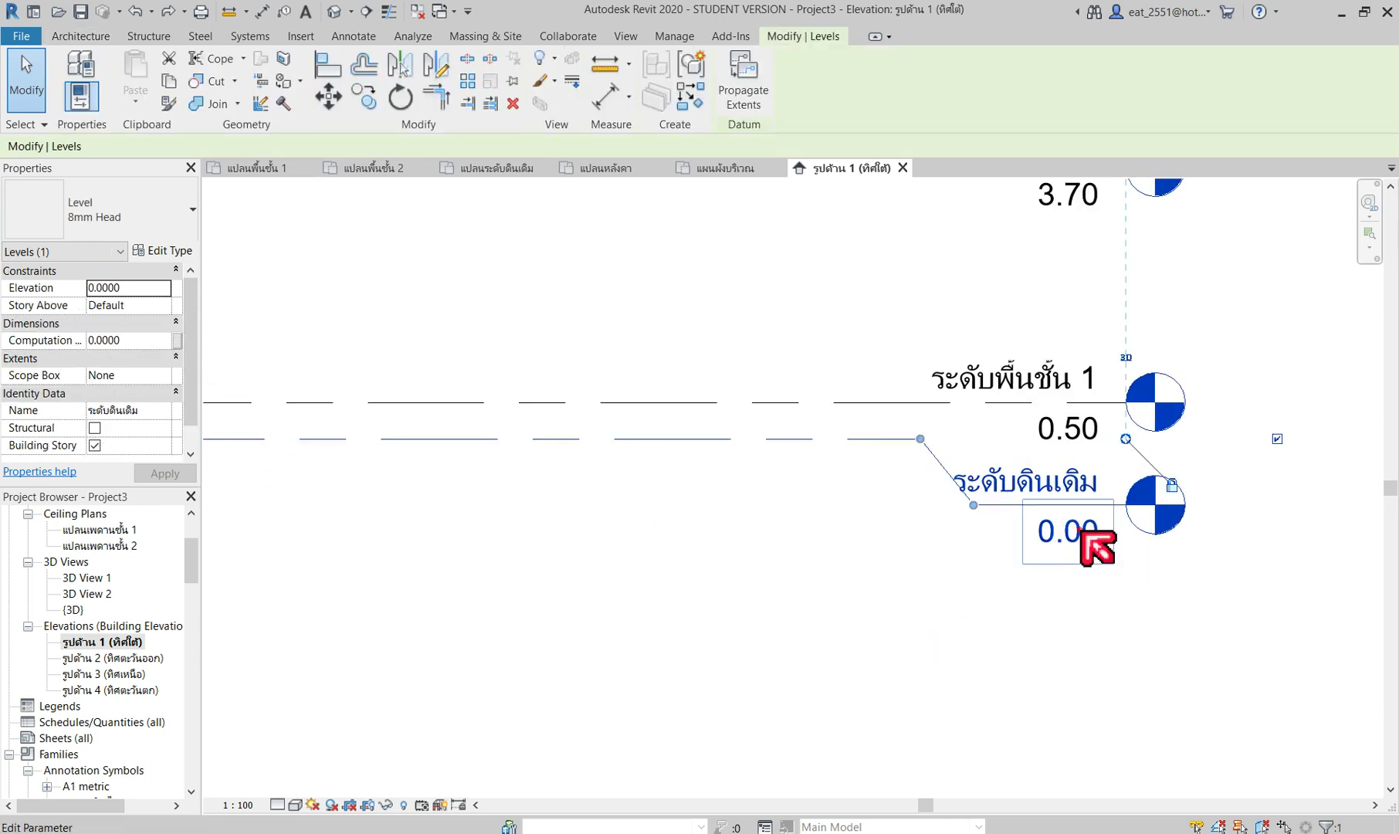
click(1082, 530)
click(1110, 638)
click(1070, 421)
click(1074, 425)
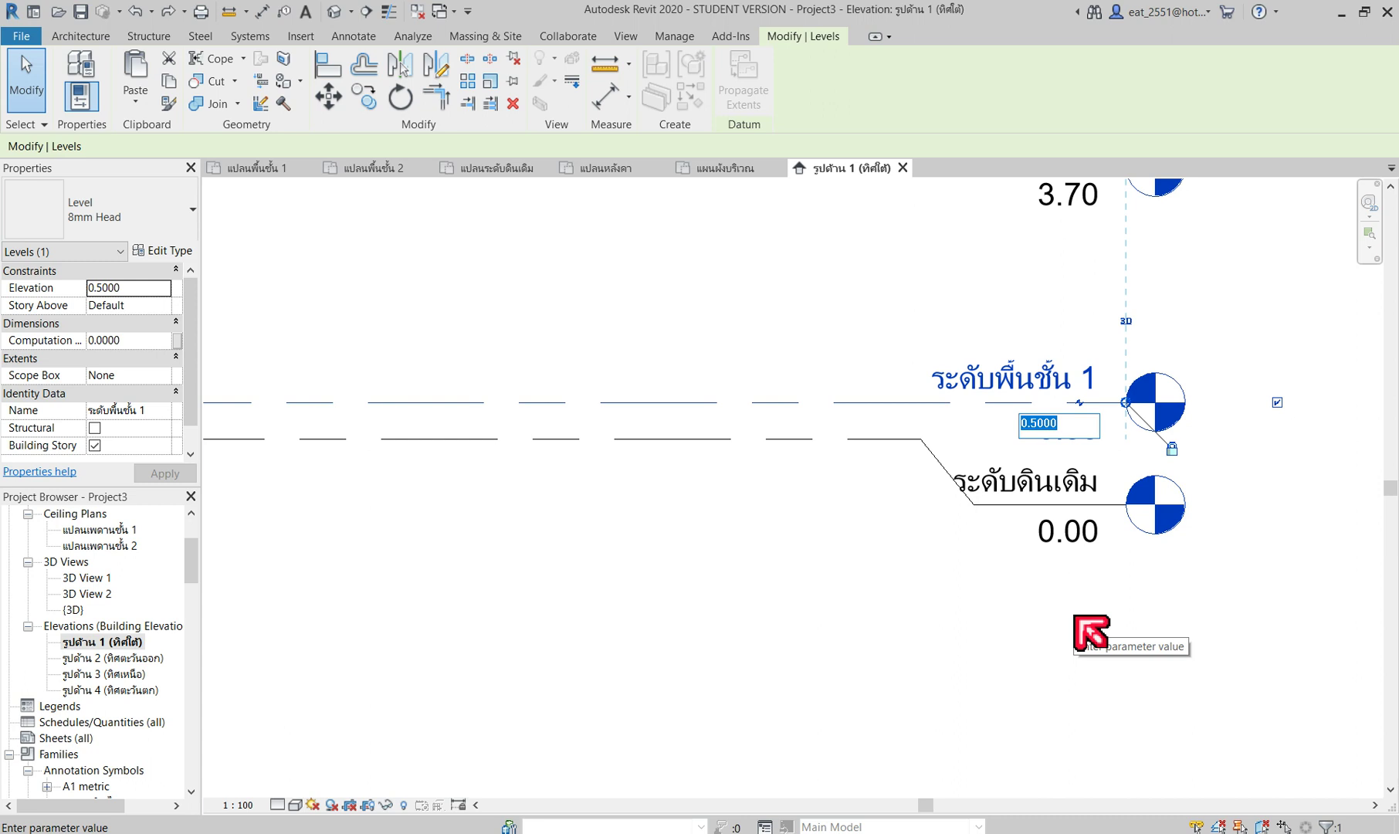
text(.6)
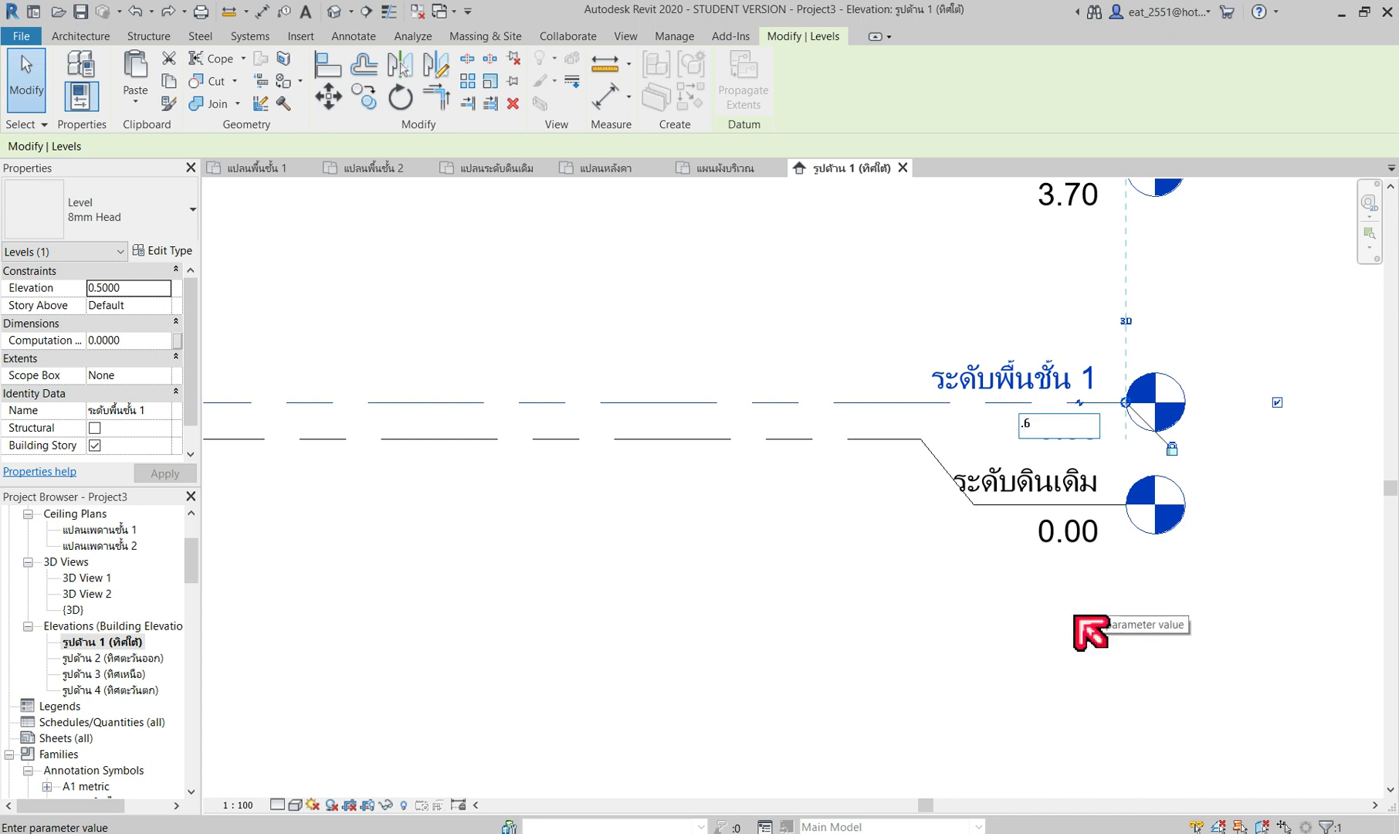
key(Return)
click(1068, 421)
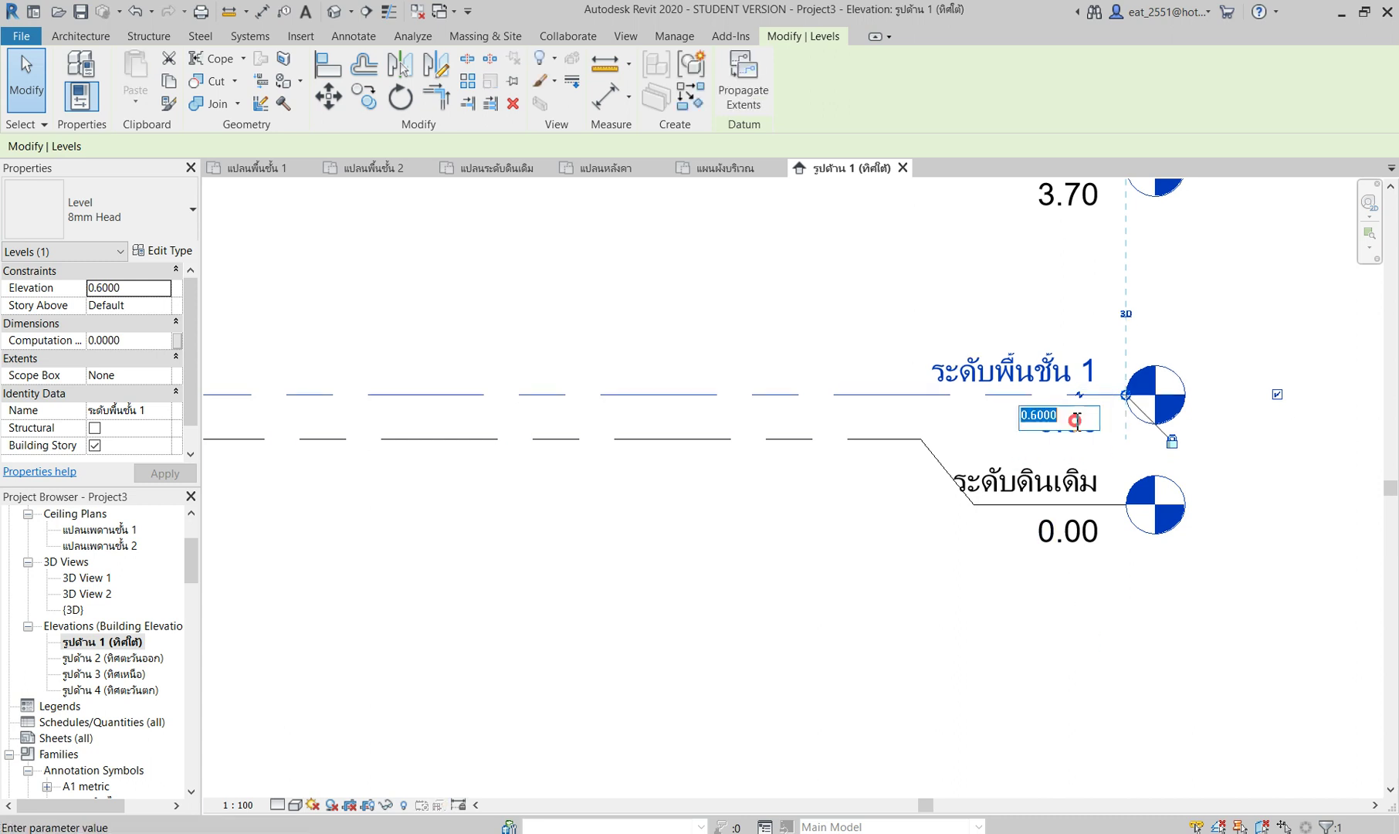
text(.5)
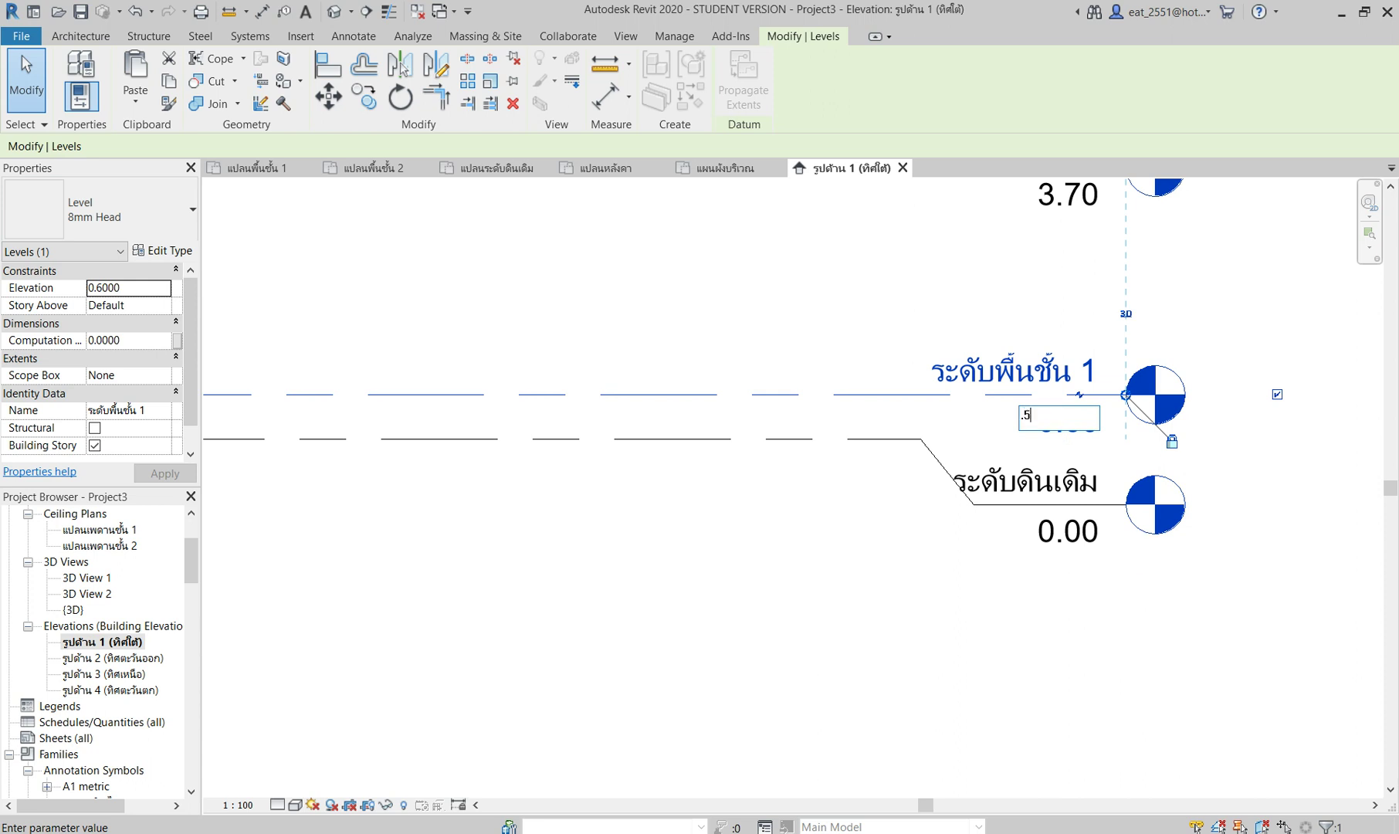
key(Return)
scroll(1025, 587, down, 2)
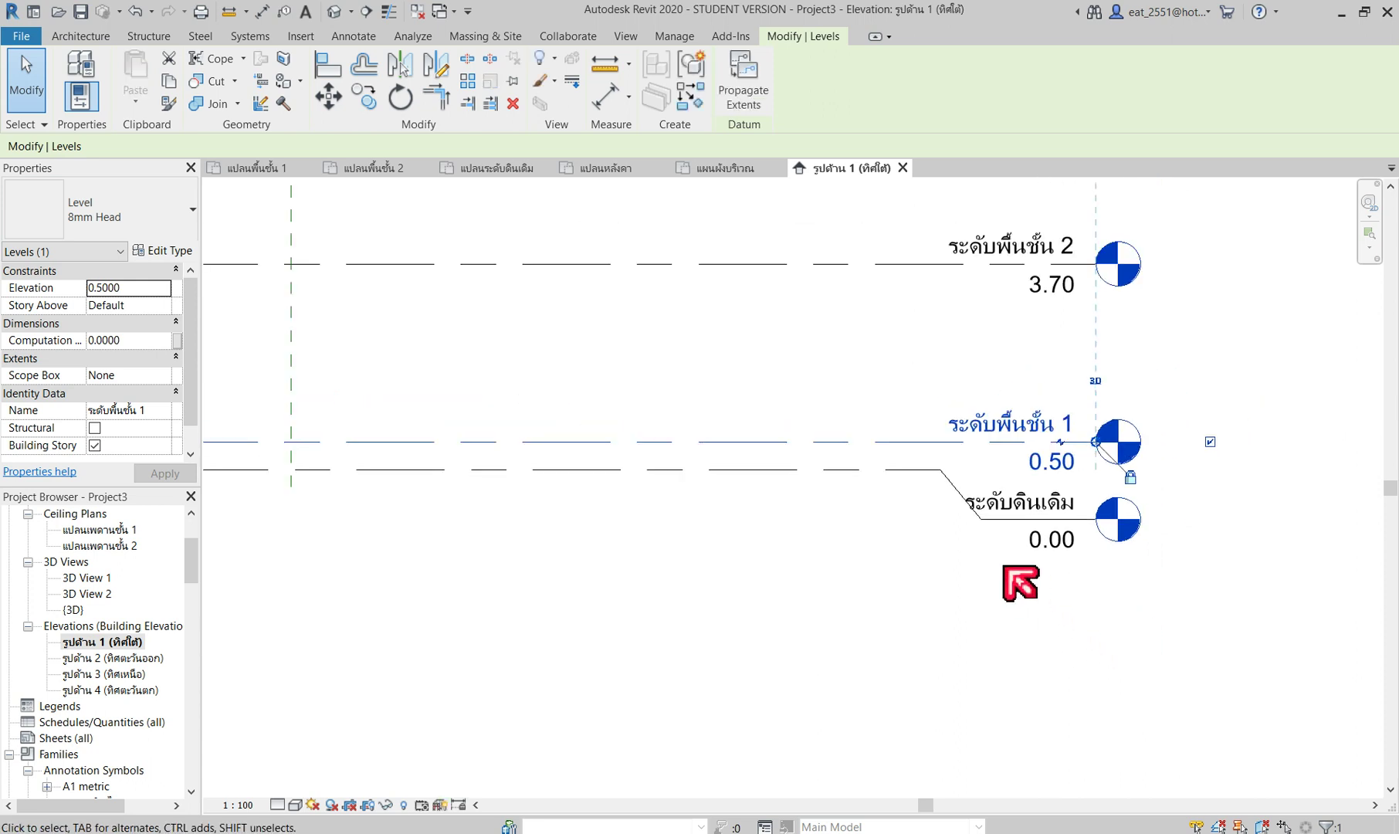
click(1162, 648)
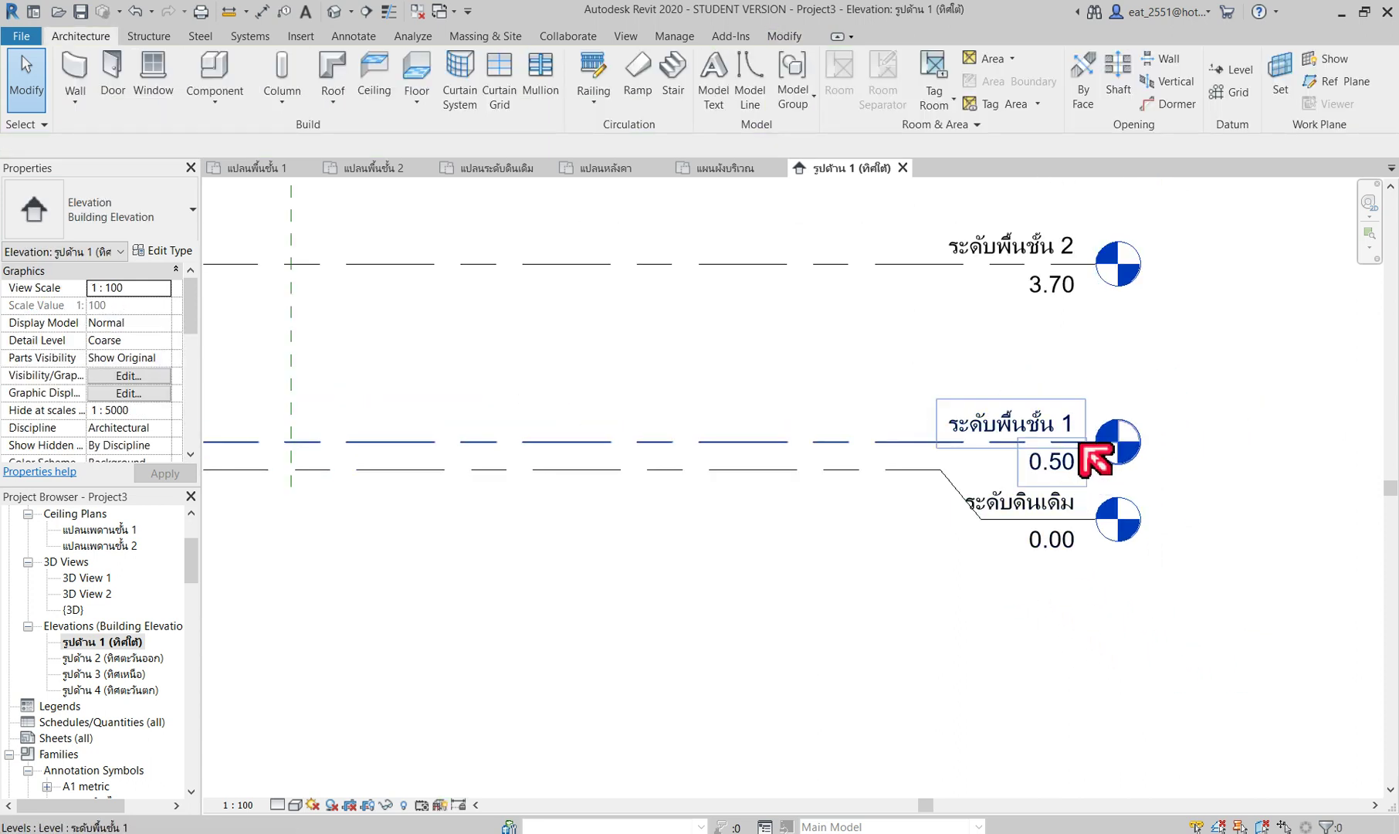
Step: Try stretching the 6.50 level line's end to the right twice, undoing each attempt
scroll(1077, 454, up, 2)
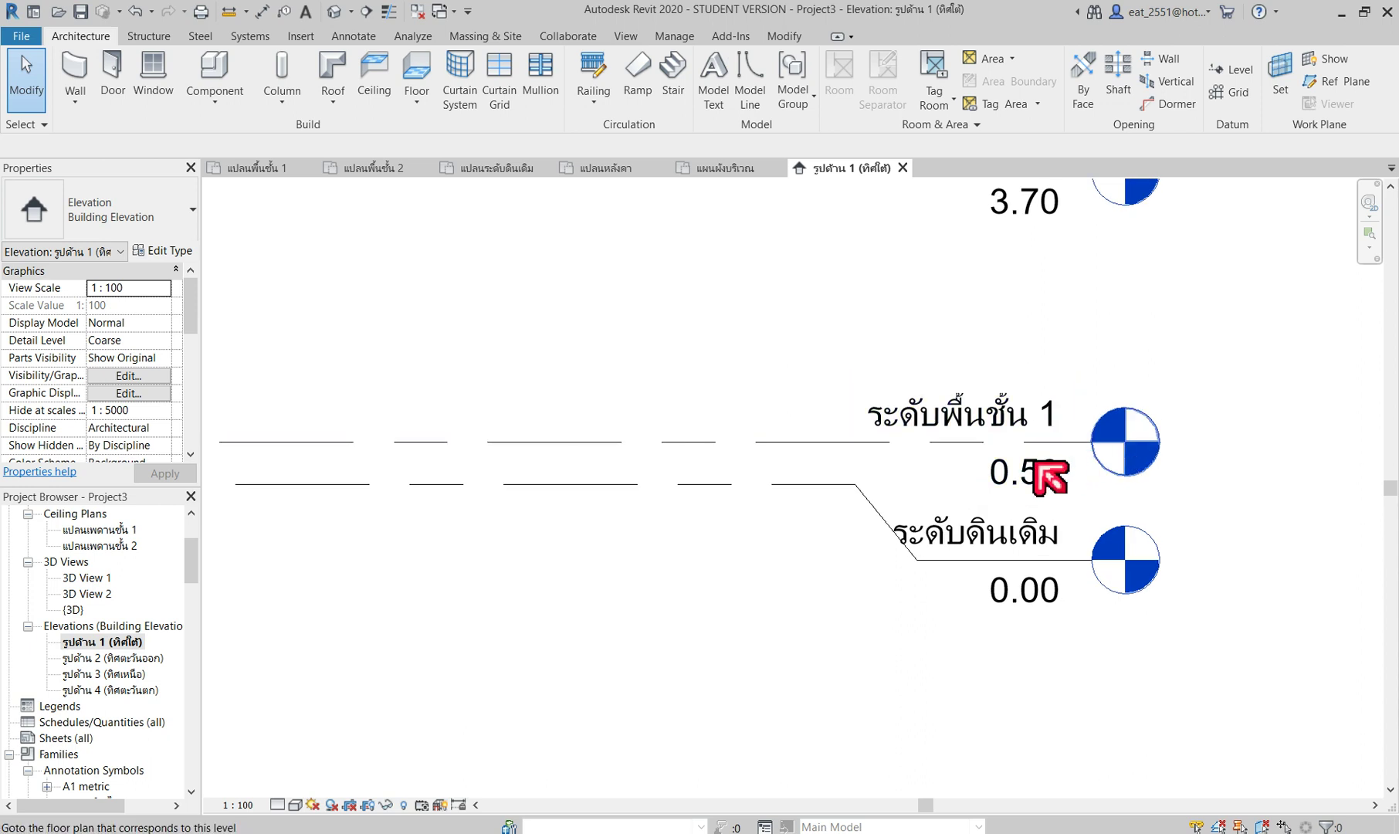
scroll(957, 533, down, 2)
scroll(1055, 556, down, 1)
middle_drag(1078, 532, 1047, 568)
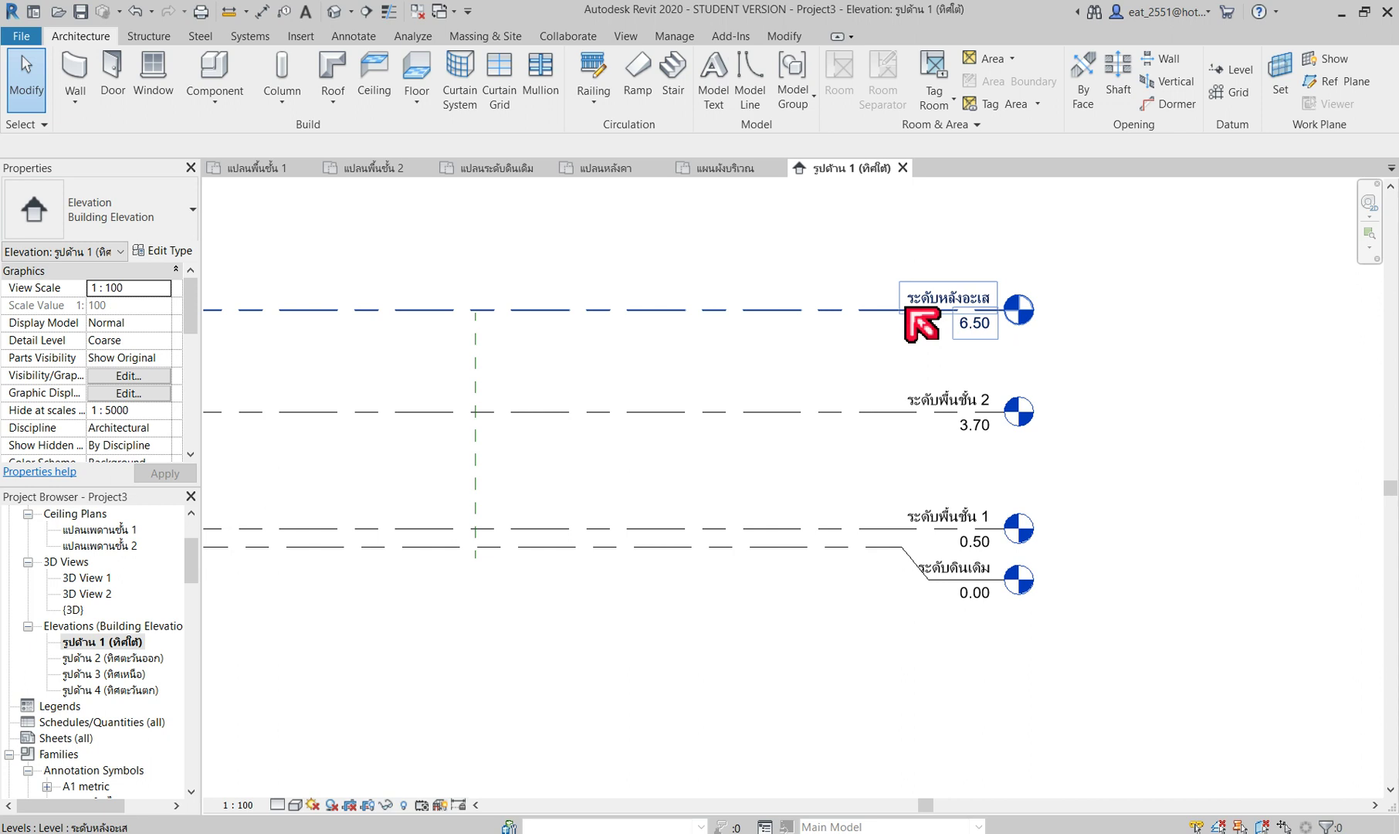
click(877, 309)
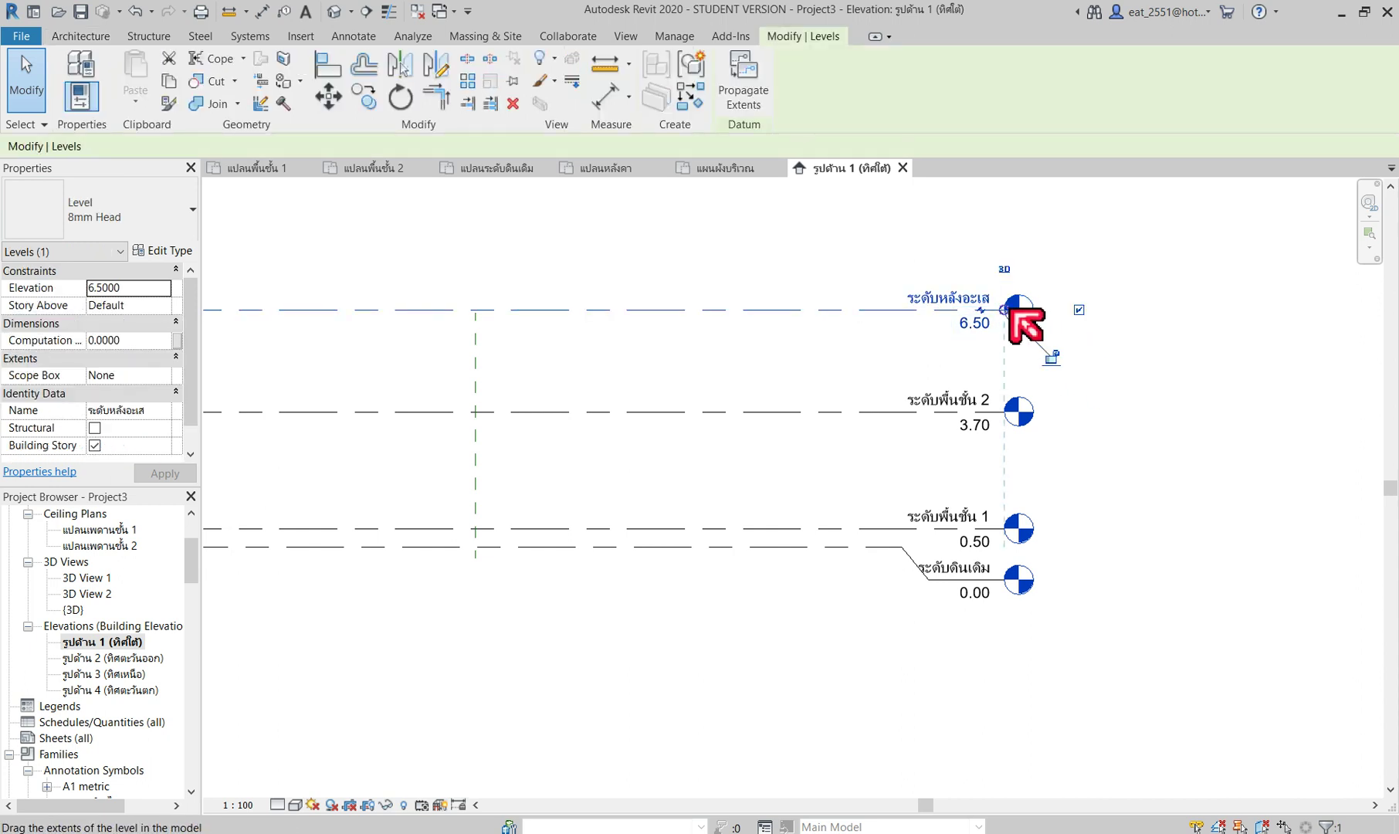
drag(1004, 309, 1147, 309)
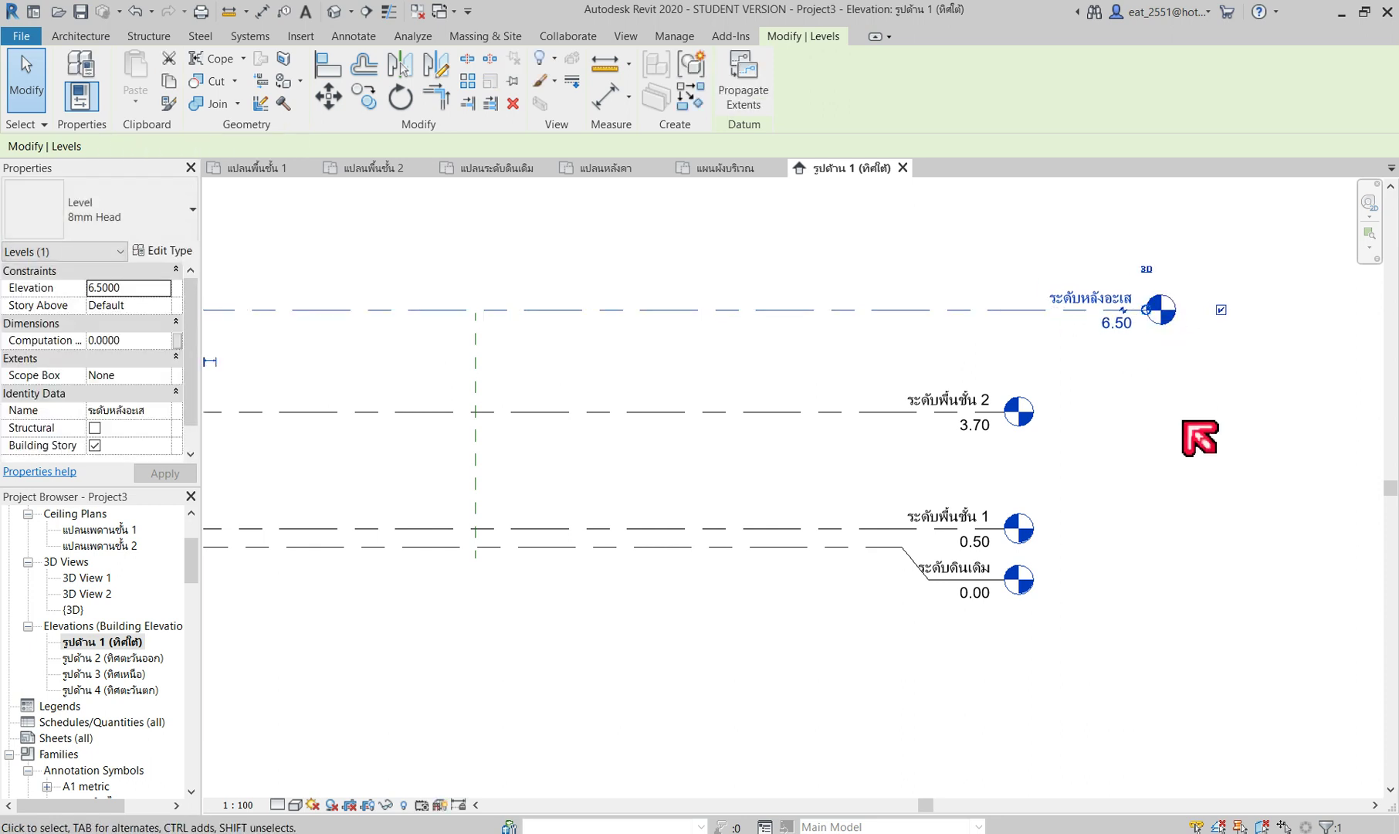
key(ctrl+z)
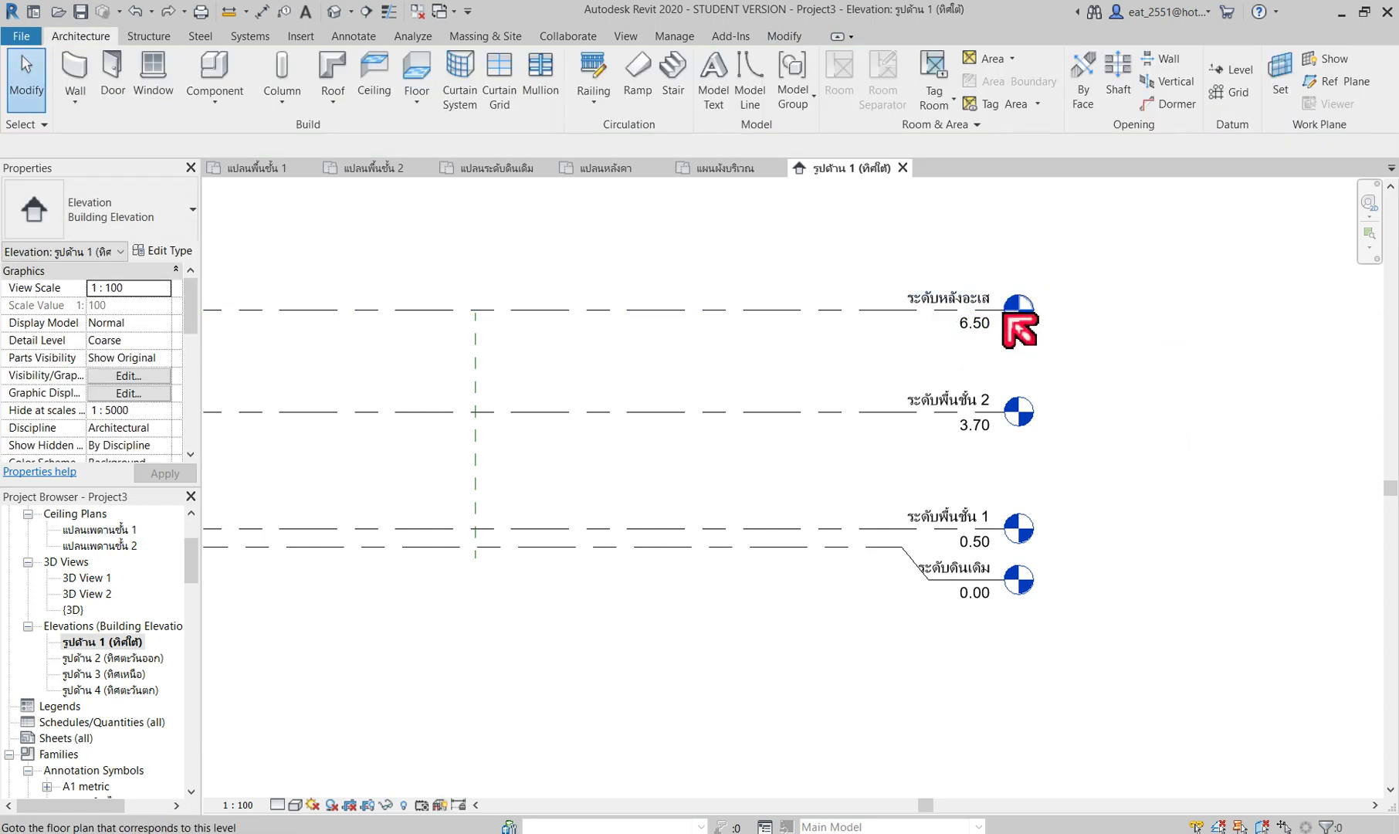
click(854, 311)
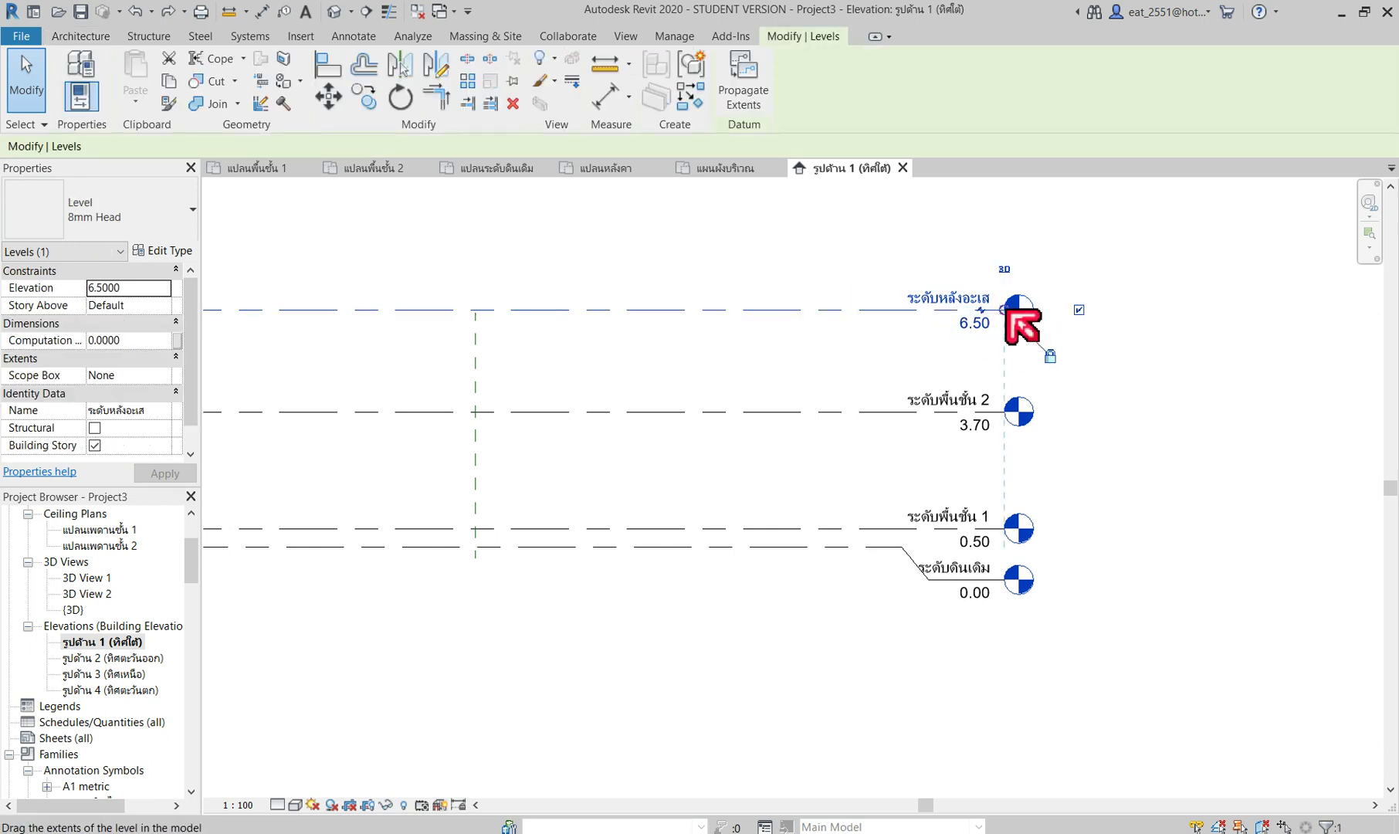
drag(1004, 309, 1086, 309)
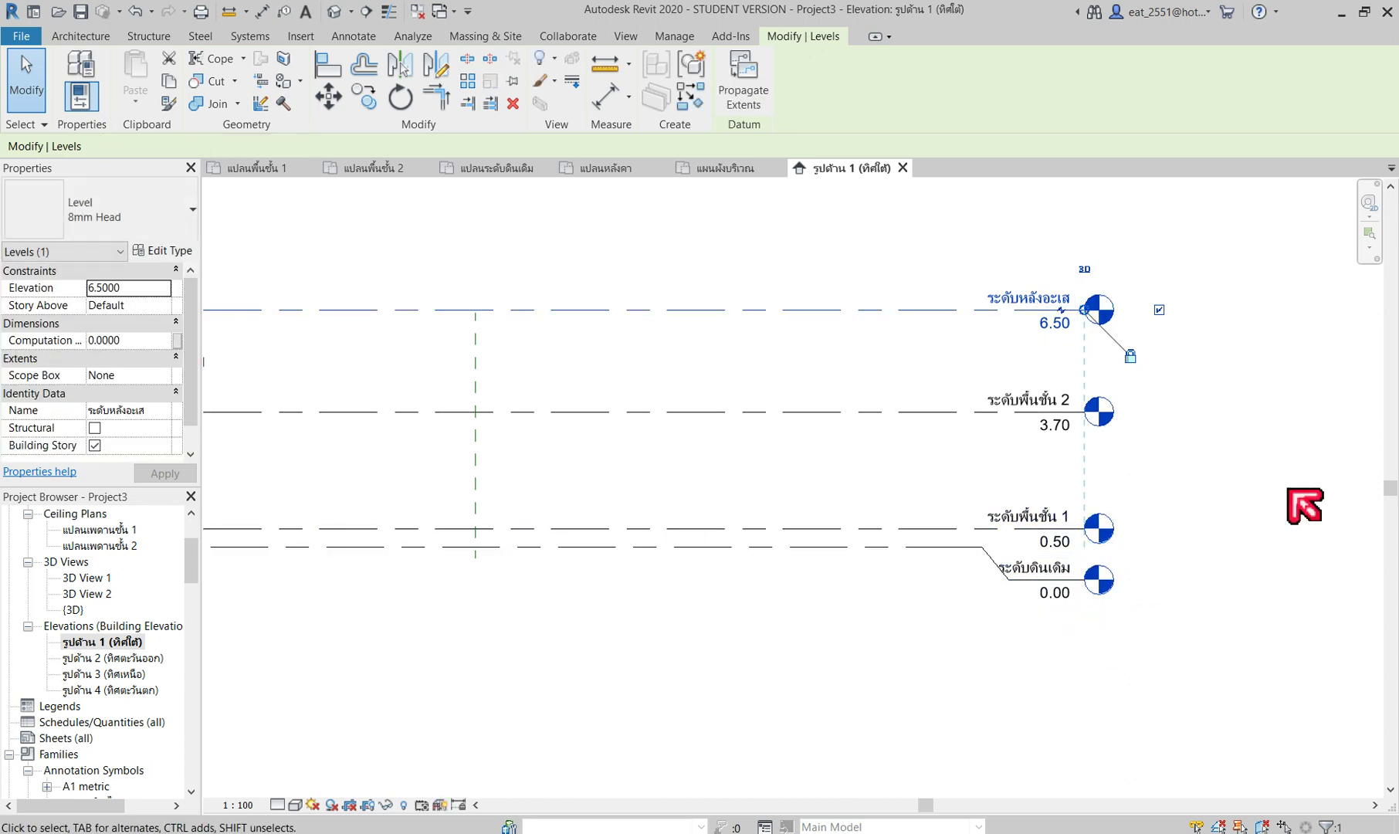
key(ctrl+z)
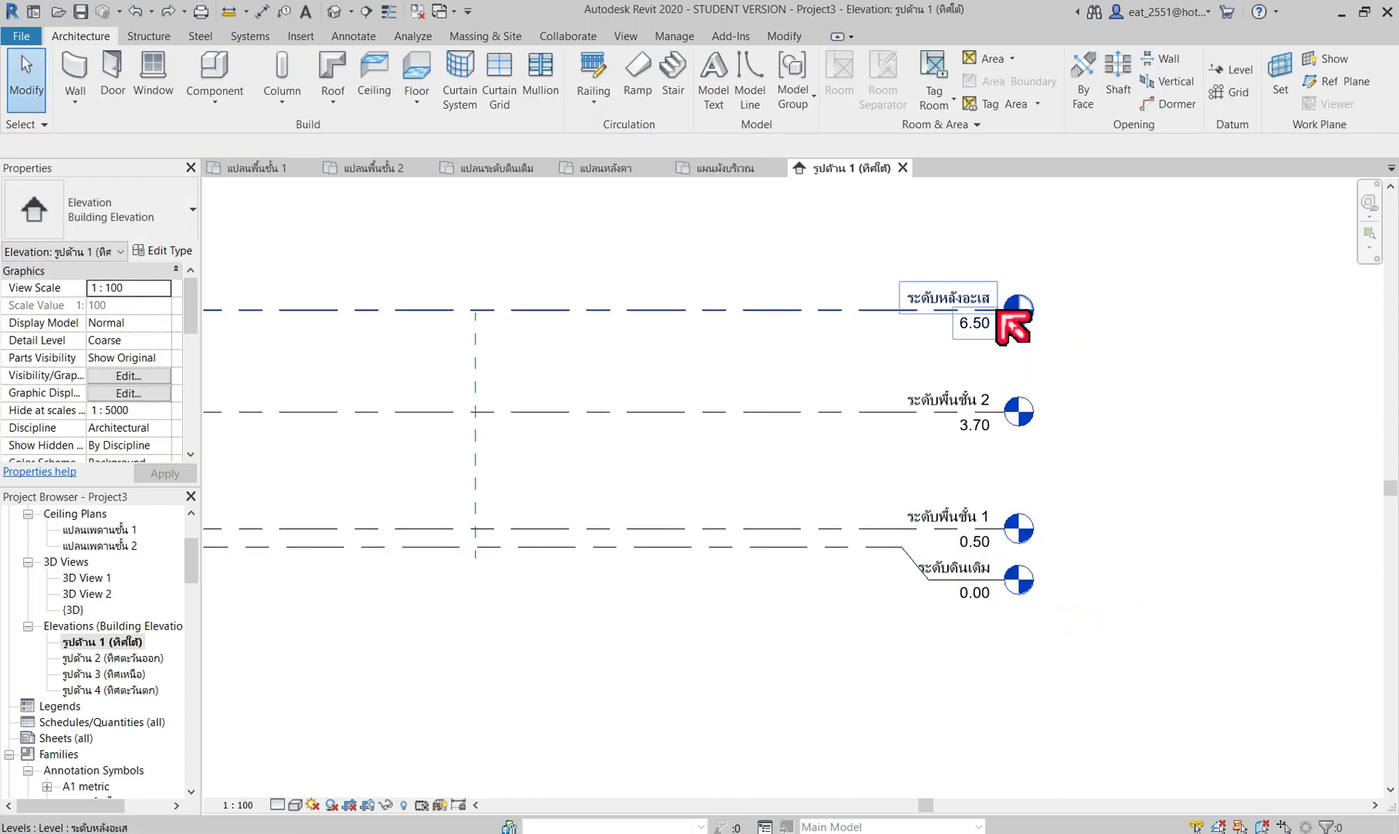
Step: Add an elbow to the 6.50 level head, drag it to an offset, then undo both changes
click(885, 310)
scroll(992, 325, up, 1)
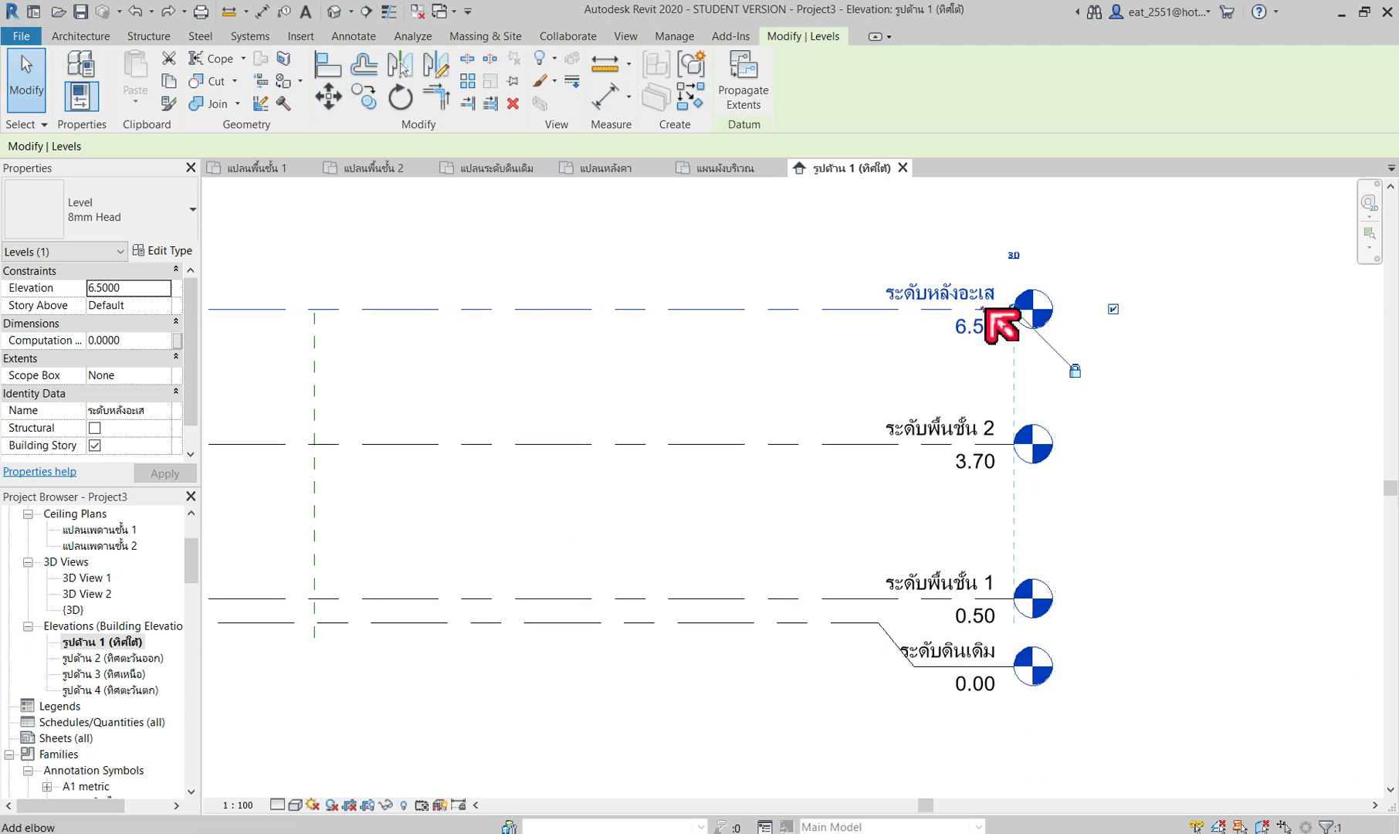
click(992, 311)
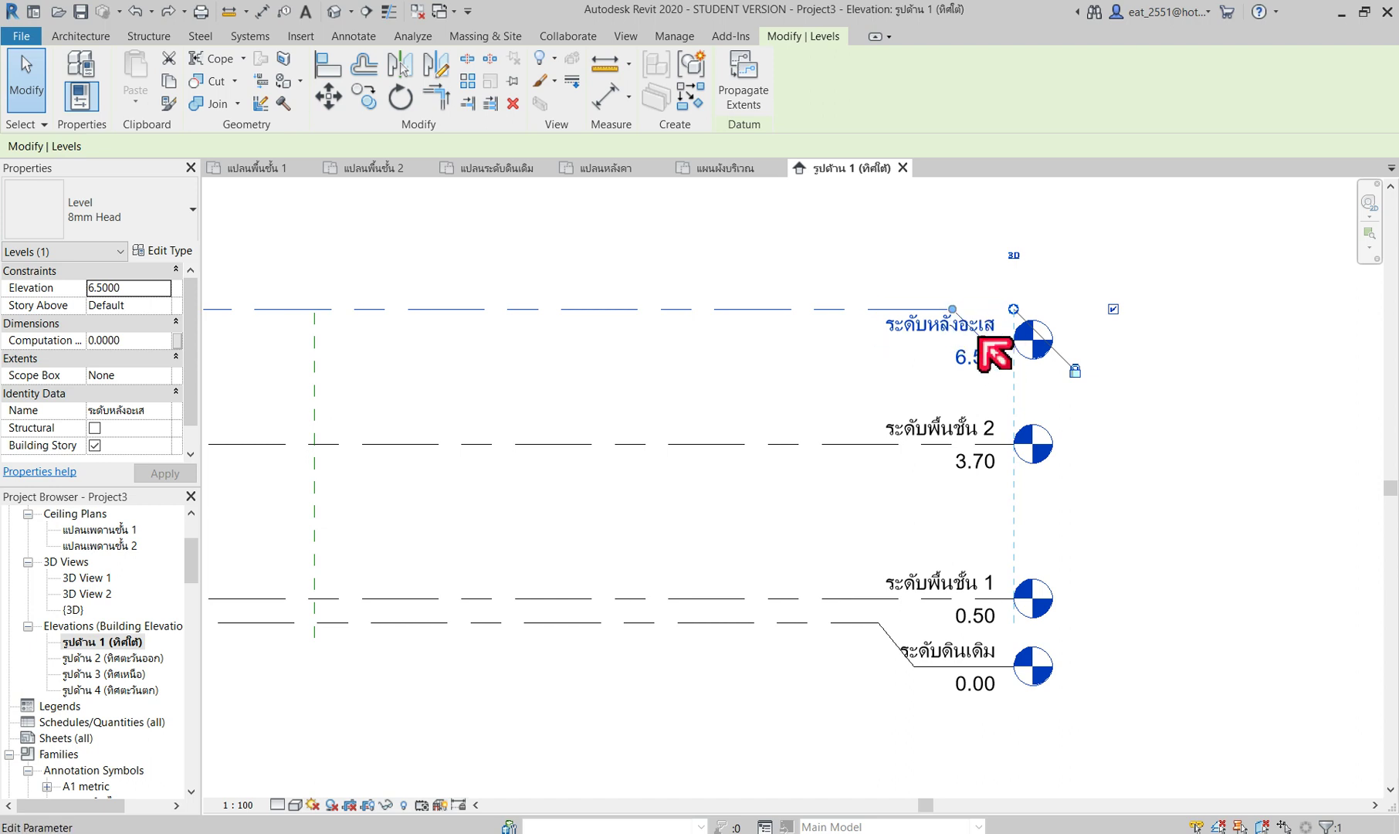
drag(992, 340, 990, 255)
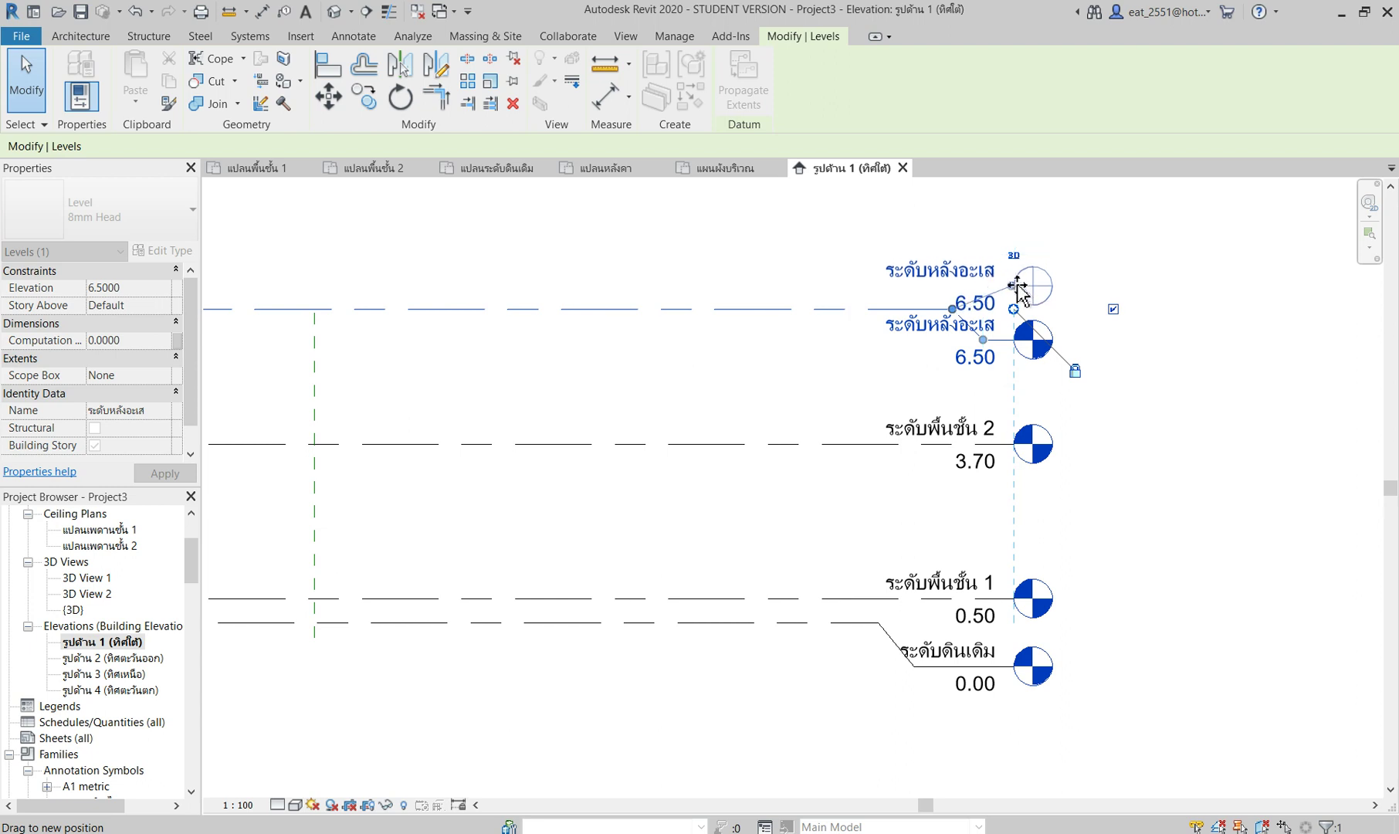
mouse_move(991, 255)
mouse_down()
mouse_move(947, 259)
mouse_move(996, 249)
mouse_up()
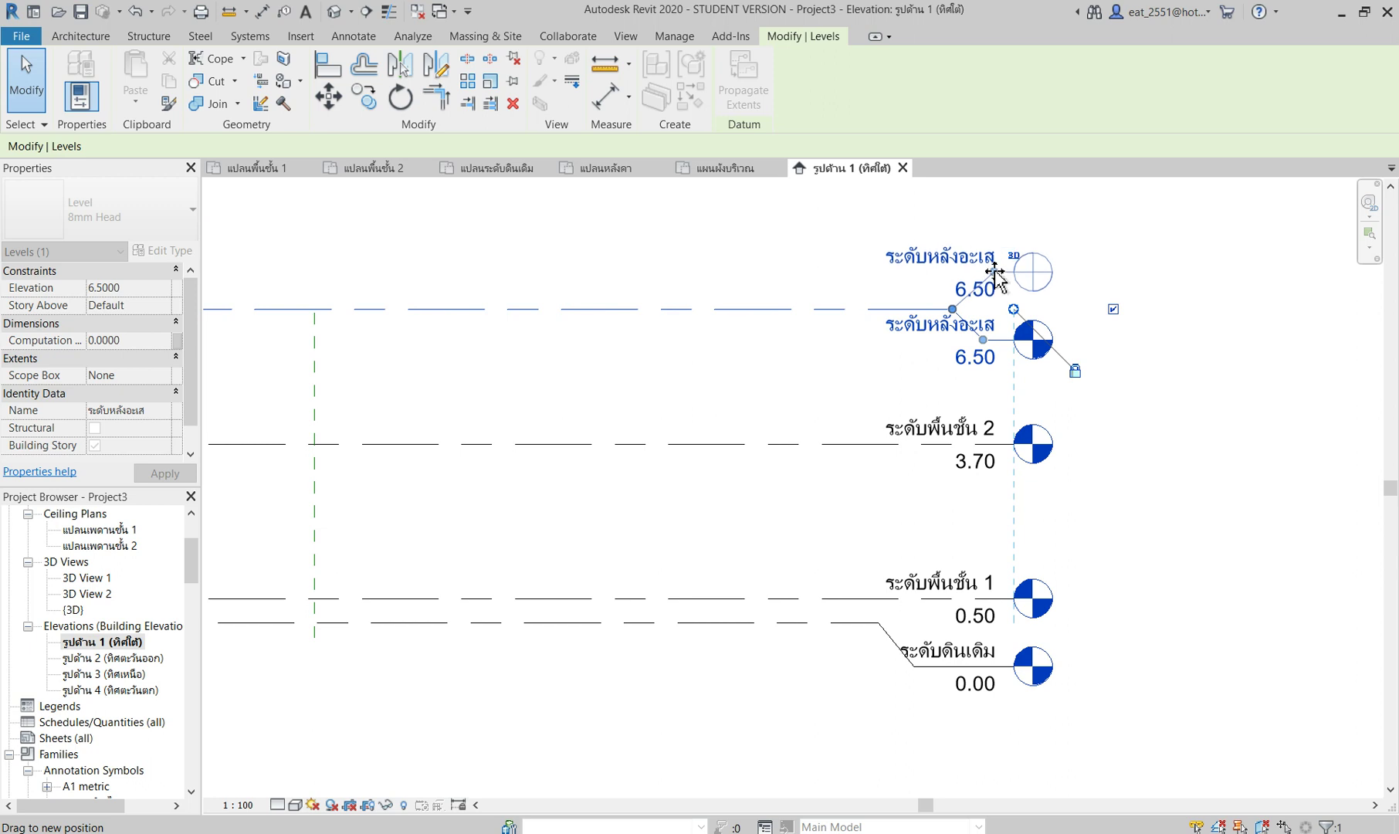
drag(996, 250, 994, 272)
key(ctrl+z)
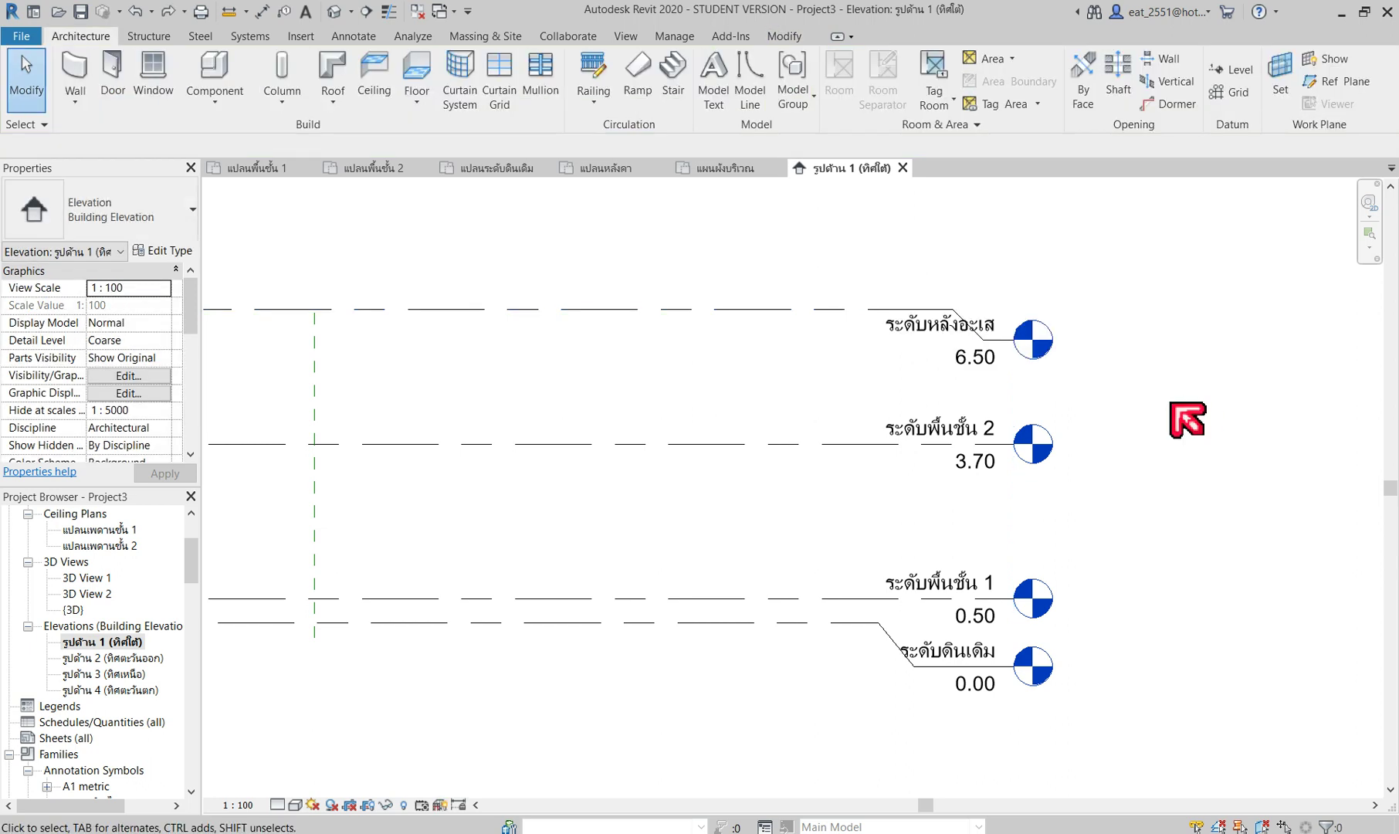
key(ctrl+z)
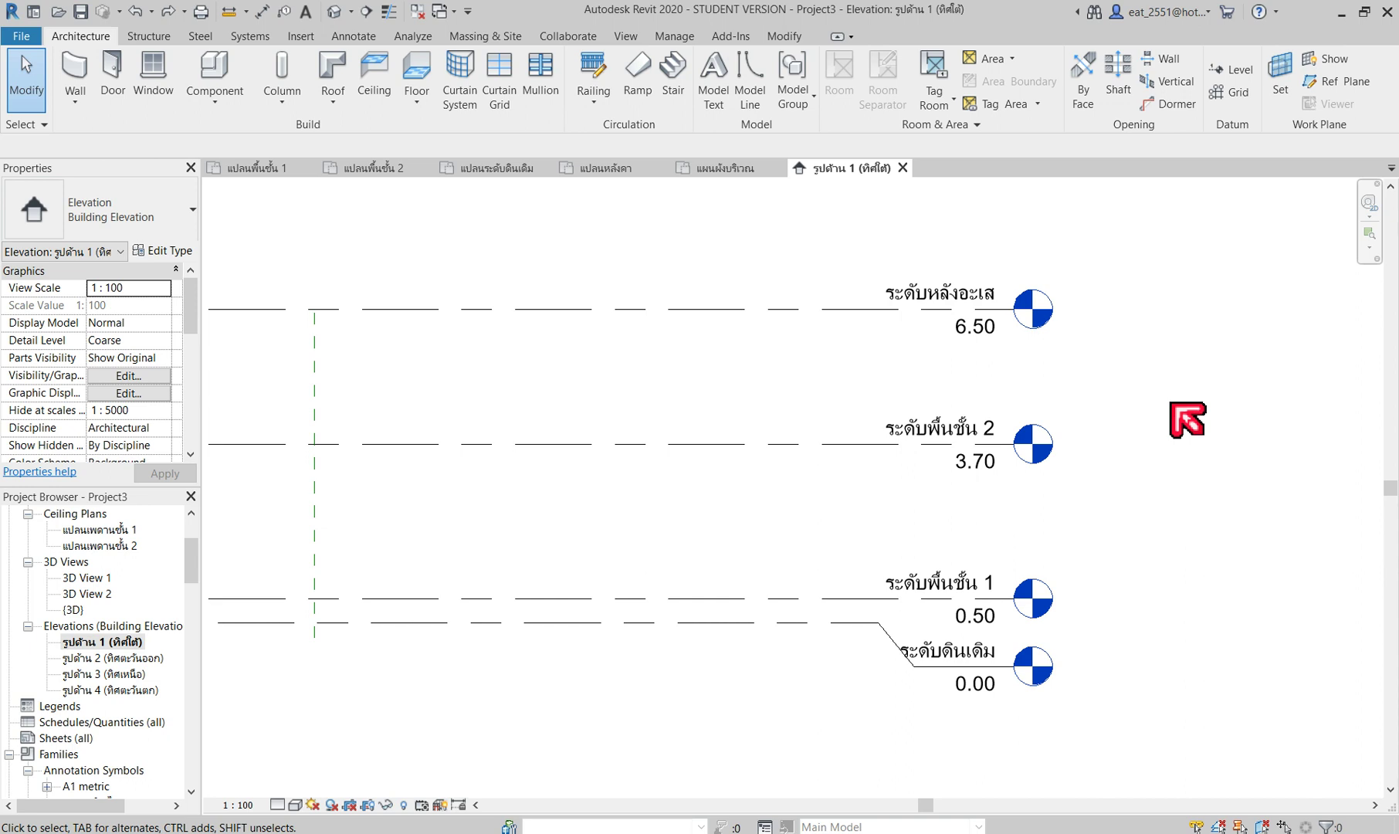
scroll(61, 556, up, 2)
scroll(143, 637, up, 1)
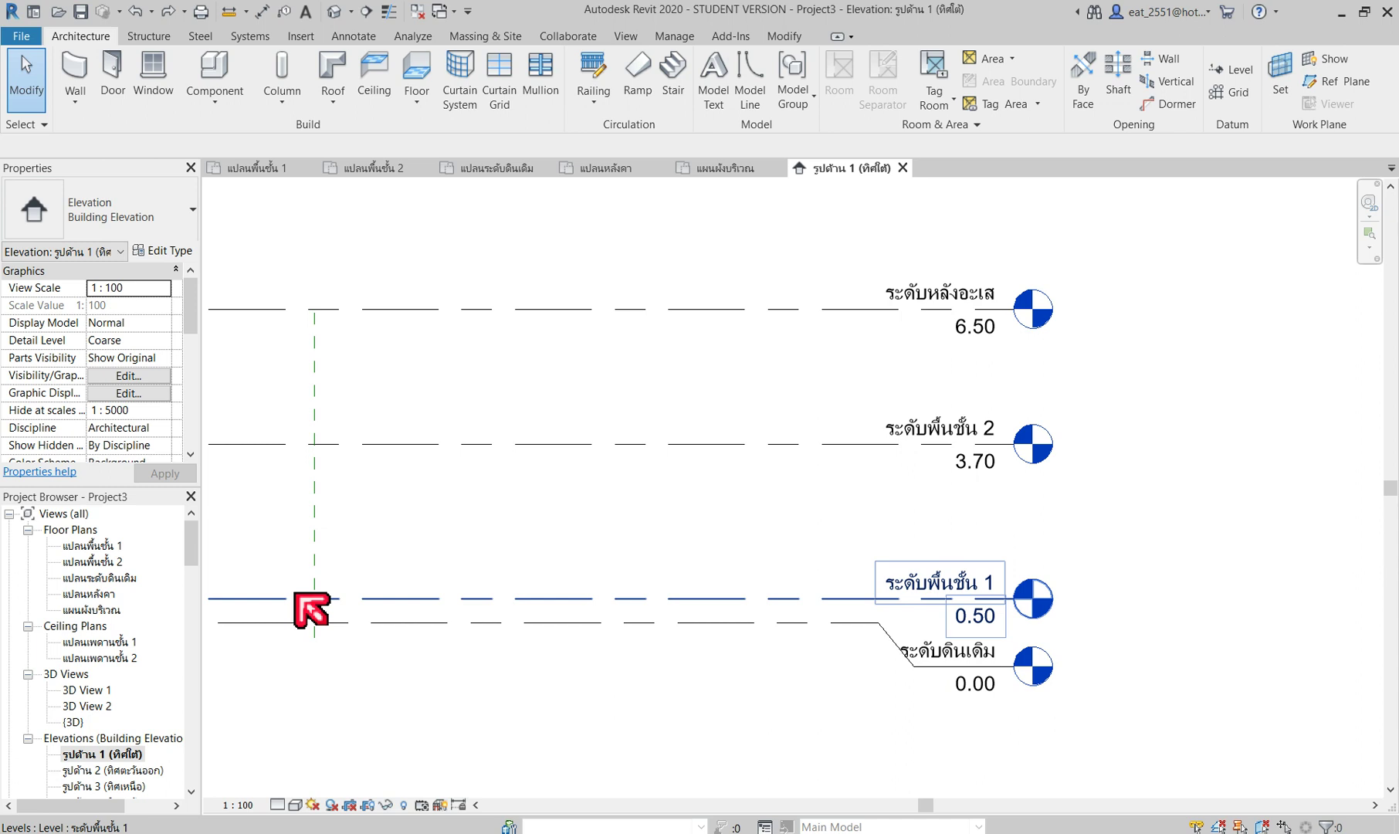
Step: Open the แผนผังบริเวณ site plan and start Place a Component
double_click(103, 610)
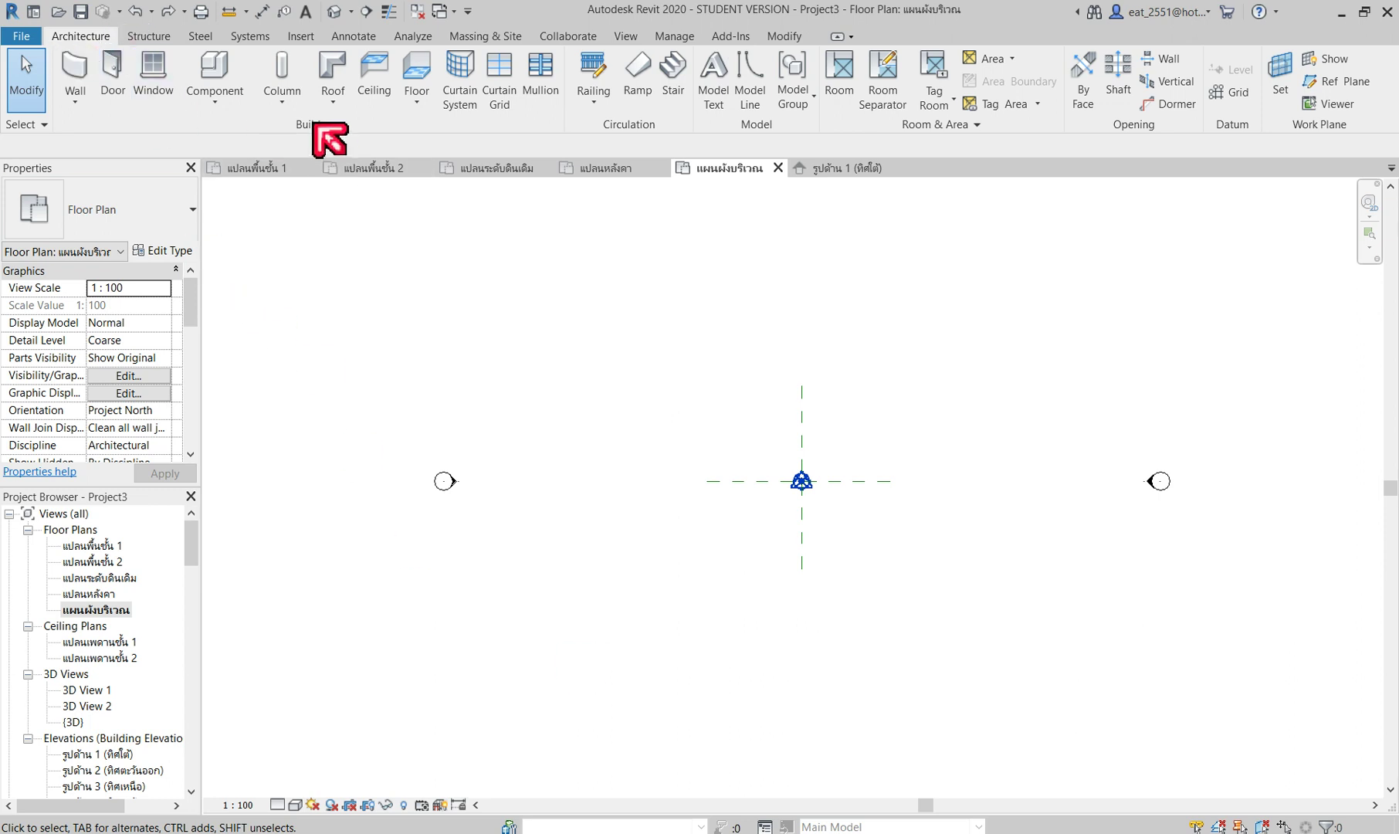
click(226, 82)
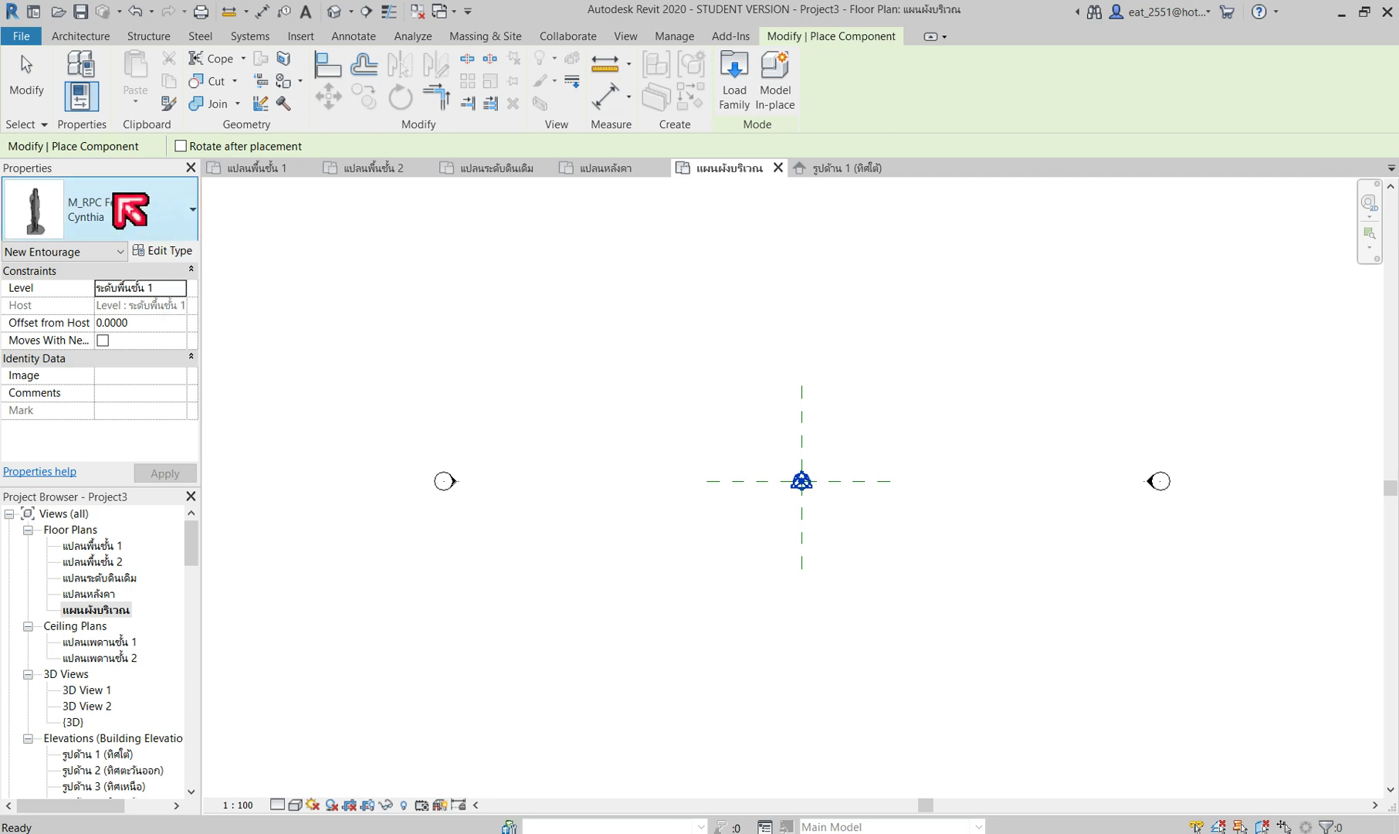
Step: Set the component's Level to ระดับดินเดิม and browse the type list without changing type
click(178, 289)
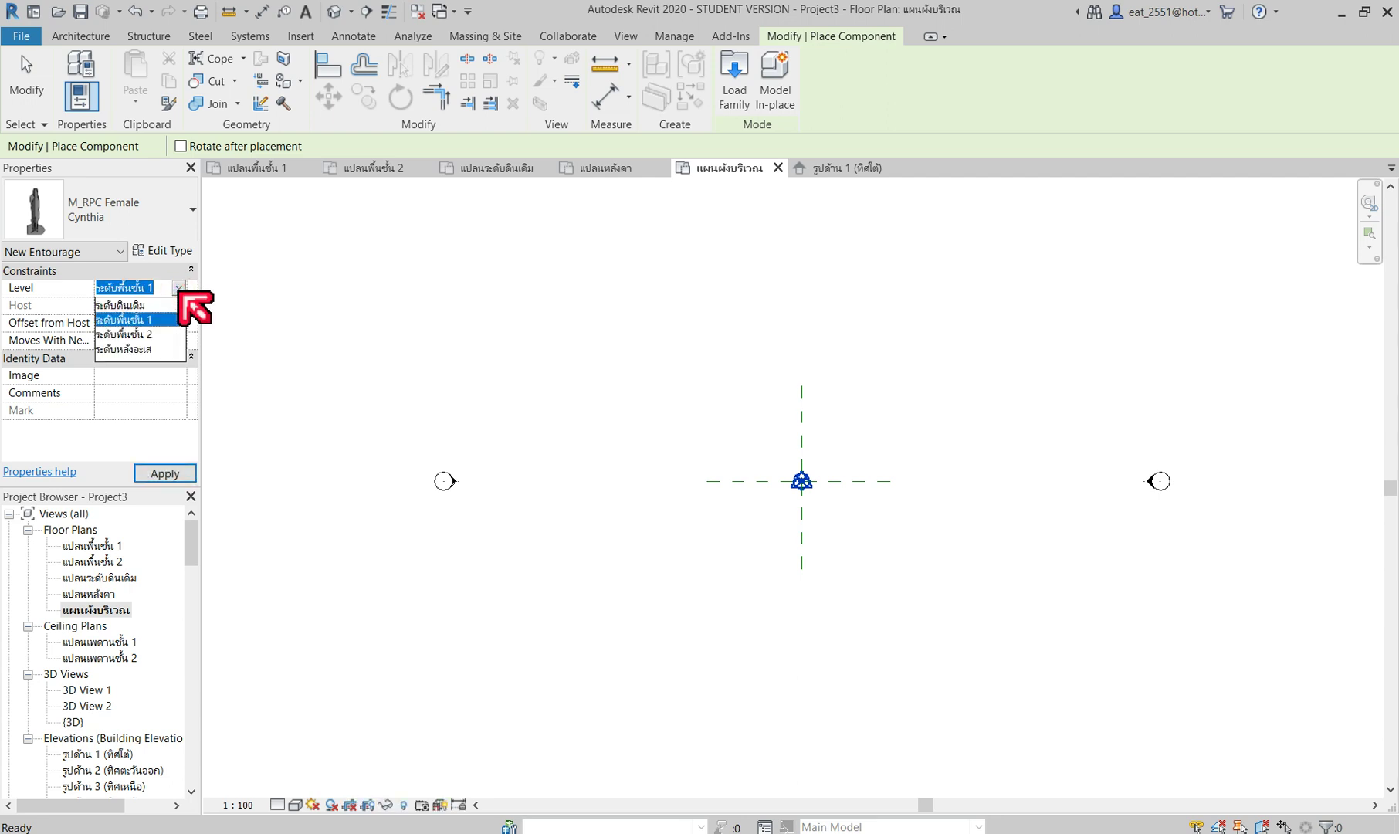
click(158, 305)
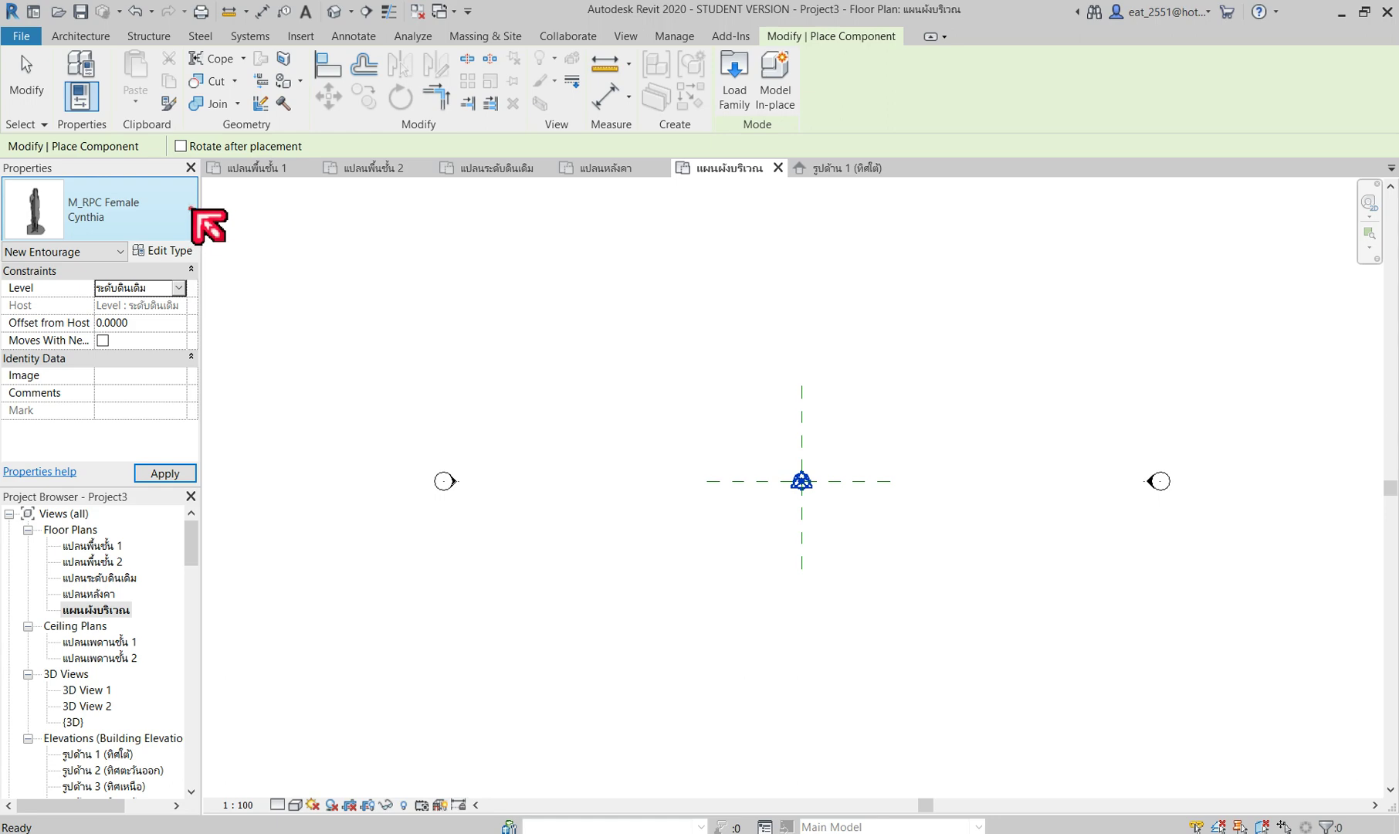
click(193, 211)
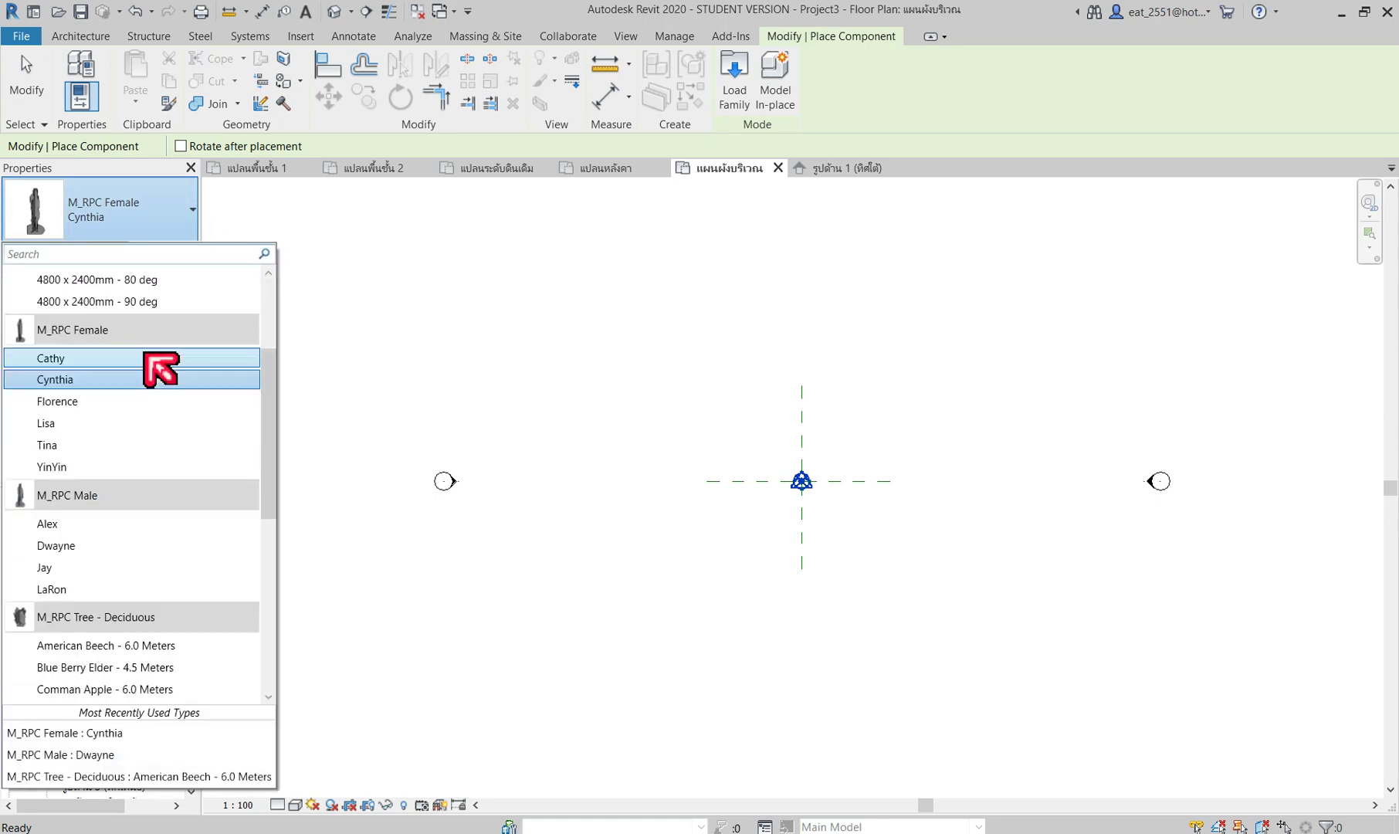
scroll(145, 355, down, 2)
scroll(143, 351, down, 1)
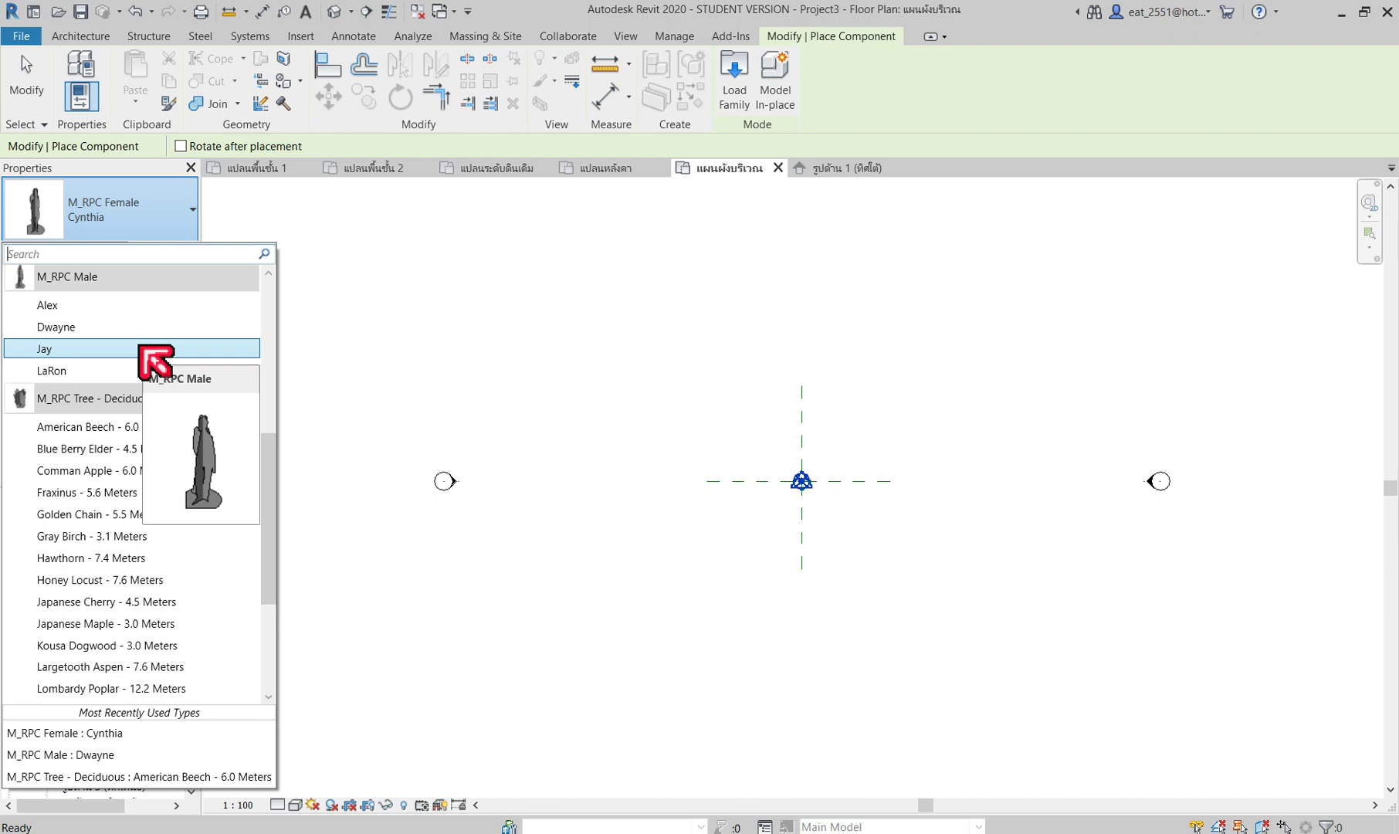
scroll(150, 645, down, 1)
scroll(163, 626, down, 2)
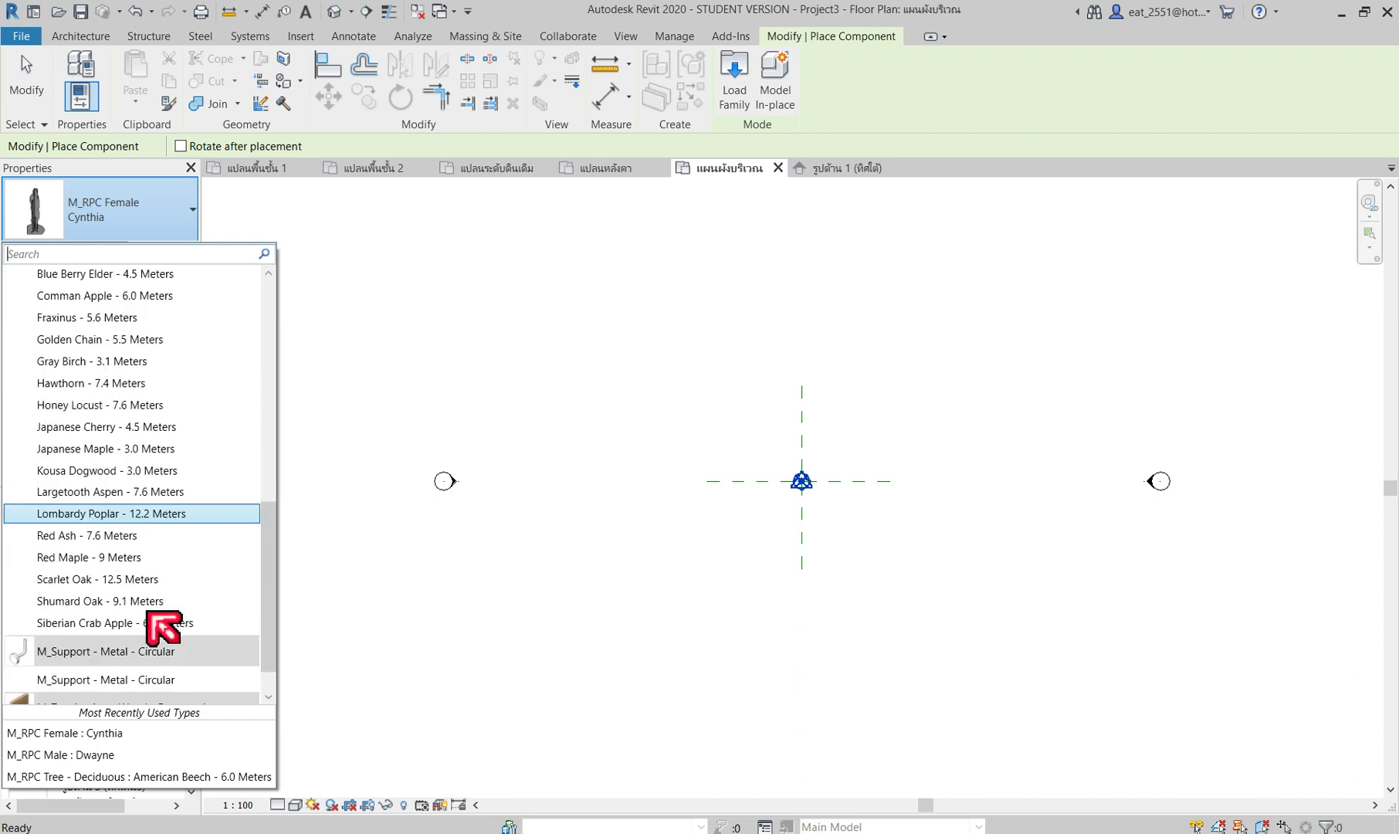
scroll(154, 579, down, 1)
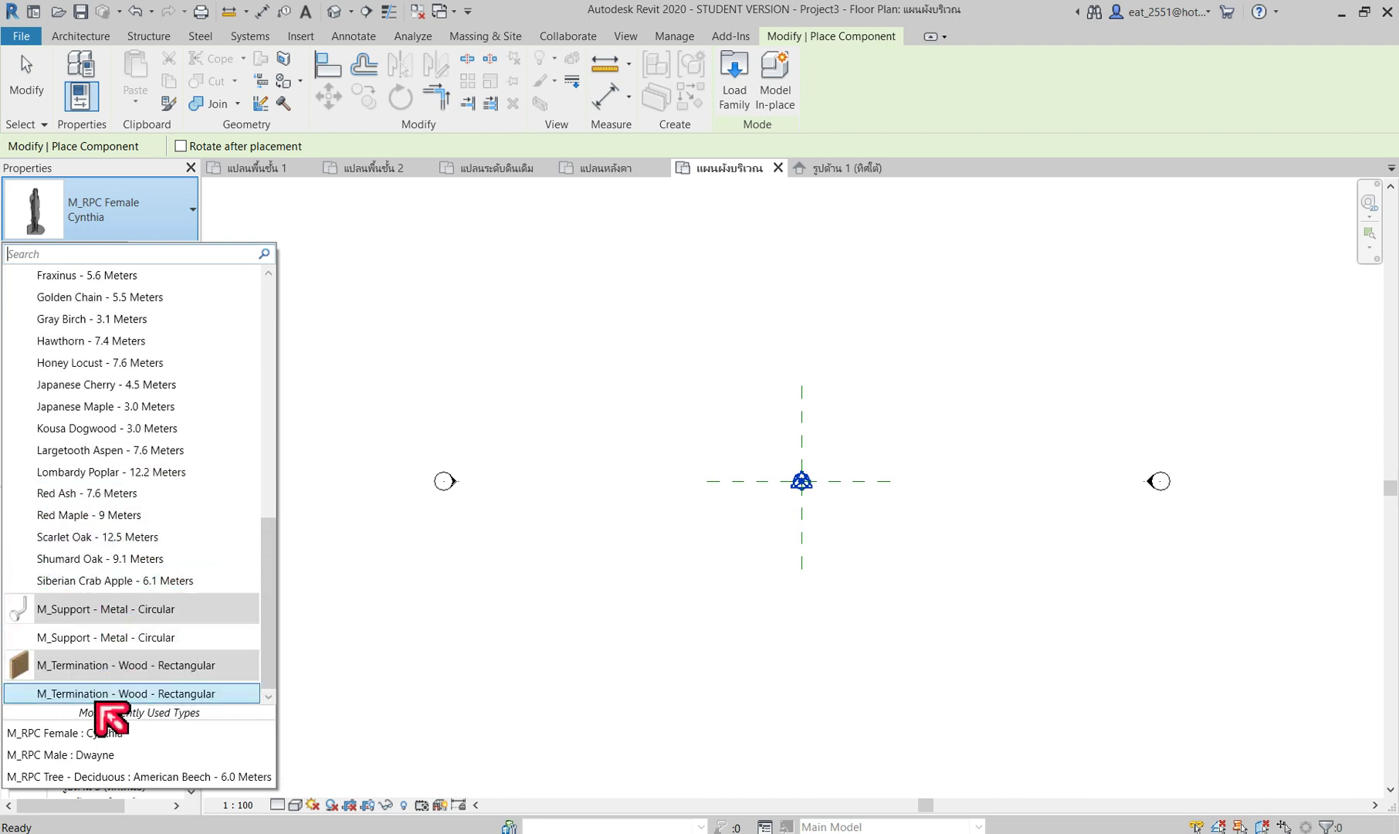
scroll(119, 615, up, 2)
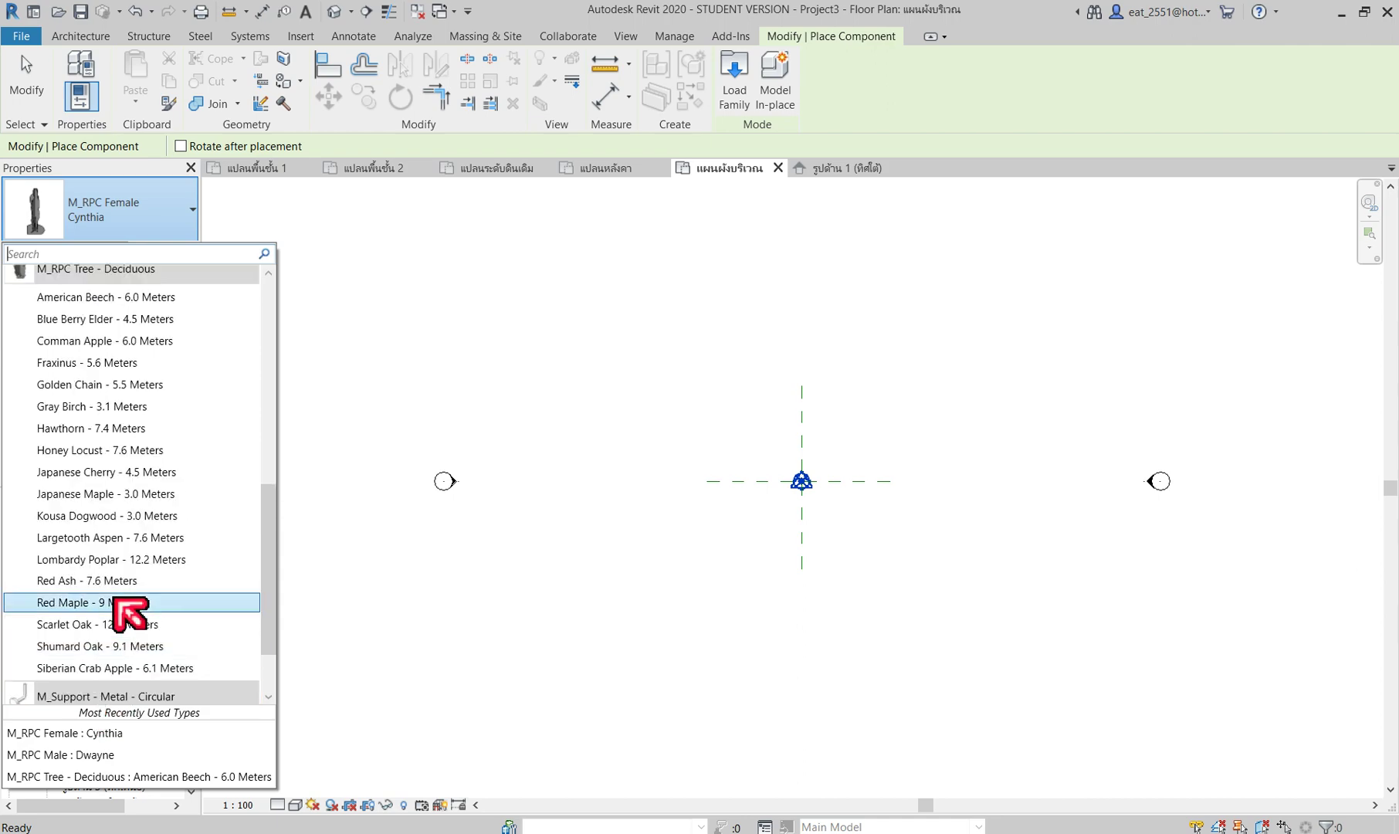
scroll(123, 602, up, 2)
scroll(124, 610, up, 1)
scroll(124, 608, up, 1)
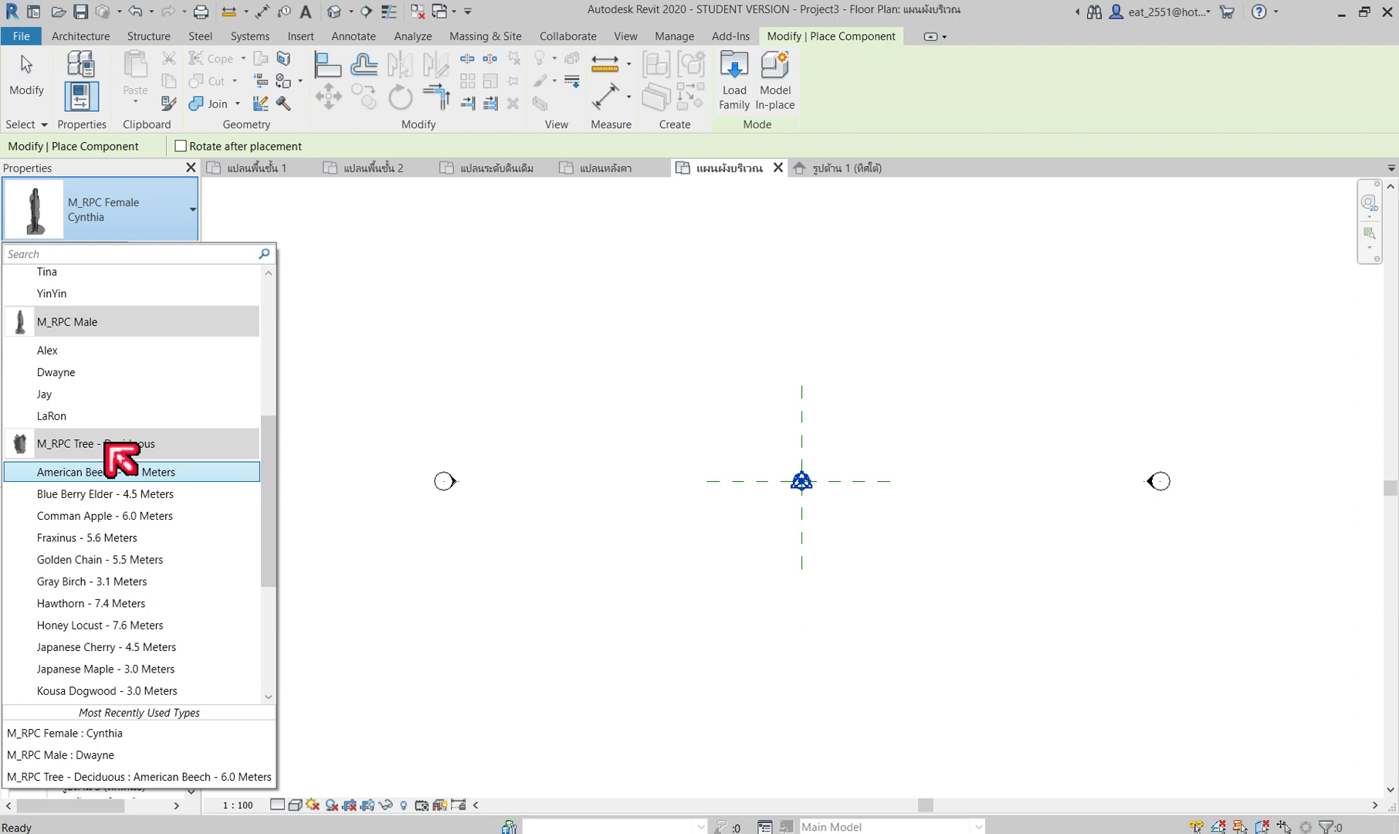
click(133, 438)
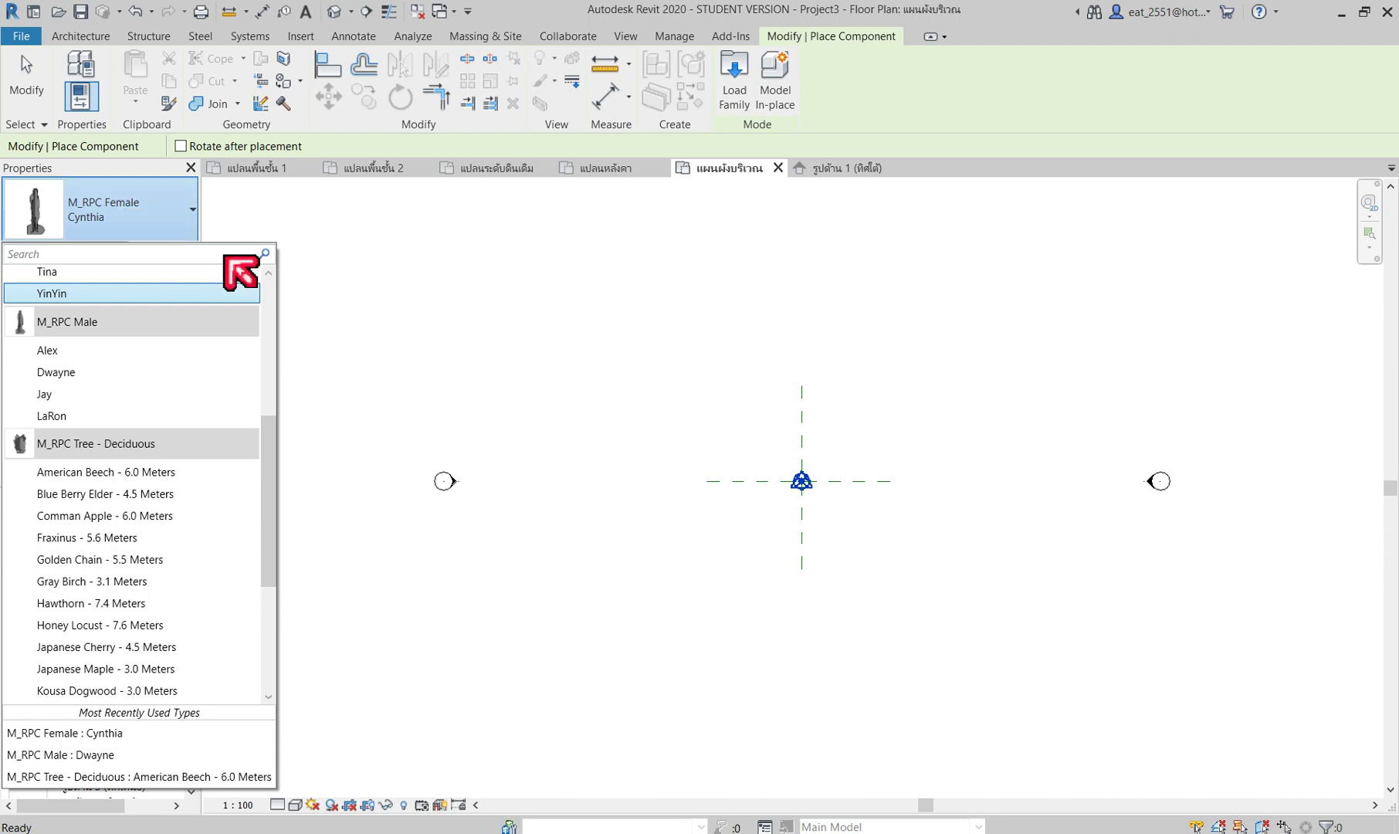
click(368, 400)
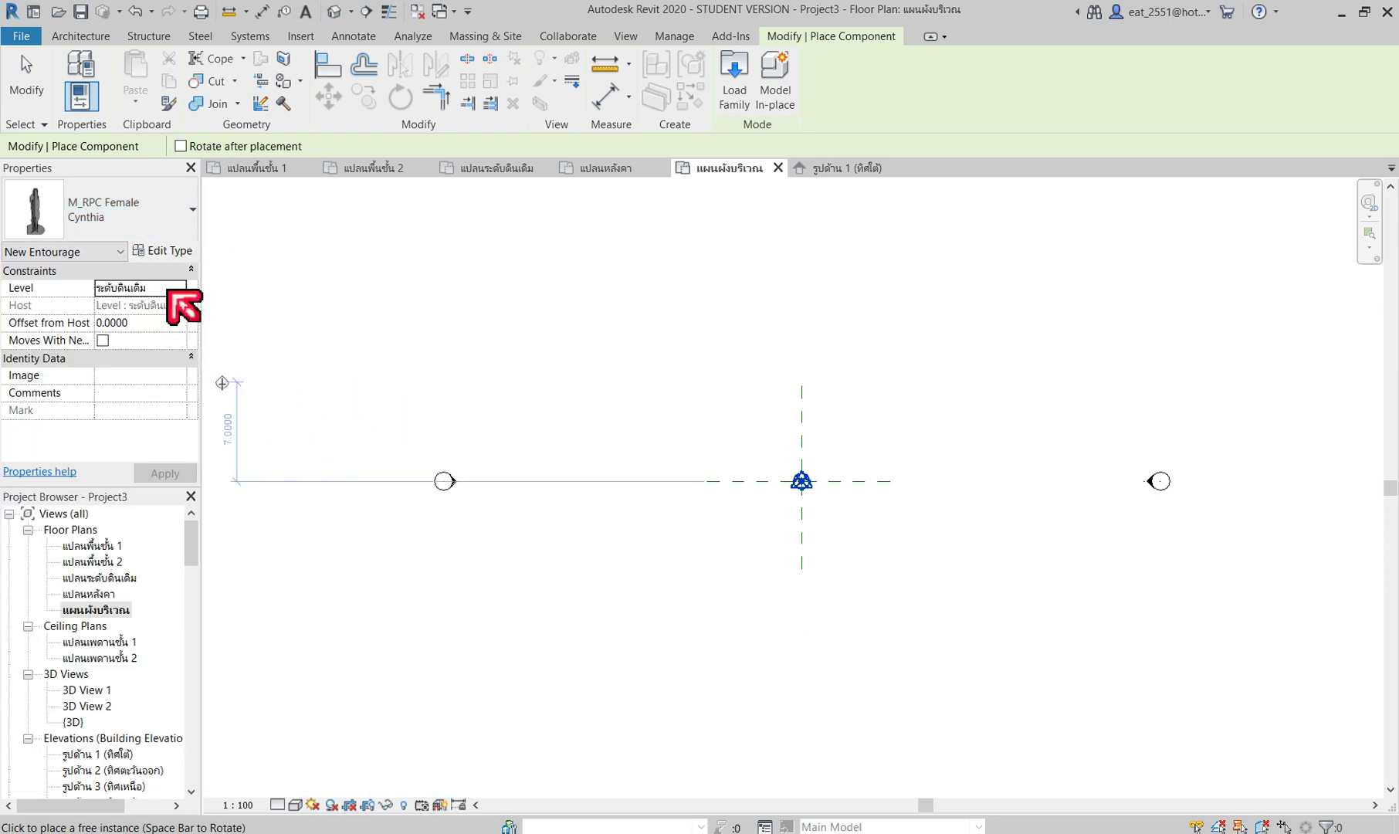
Step: Check the component's level, then scroll the type list to the M_RPC Tree - Deciduous types
click(170, 288)
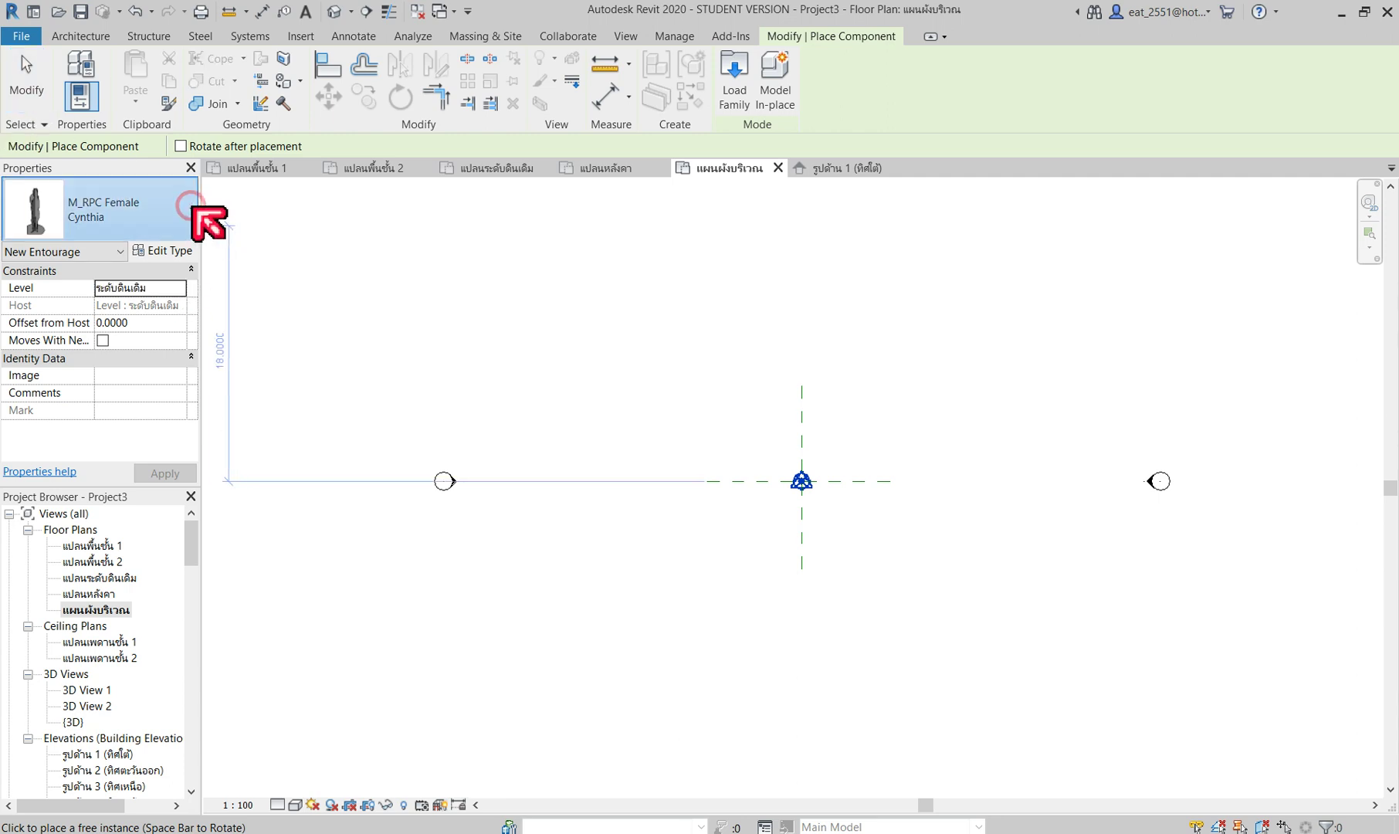
click(194, 210)
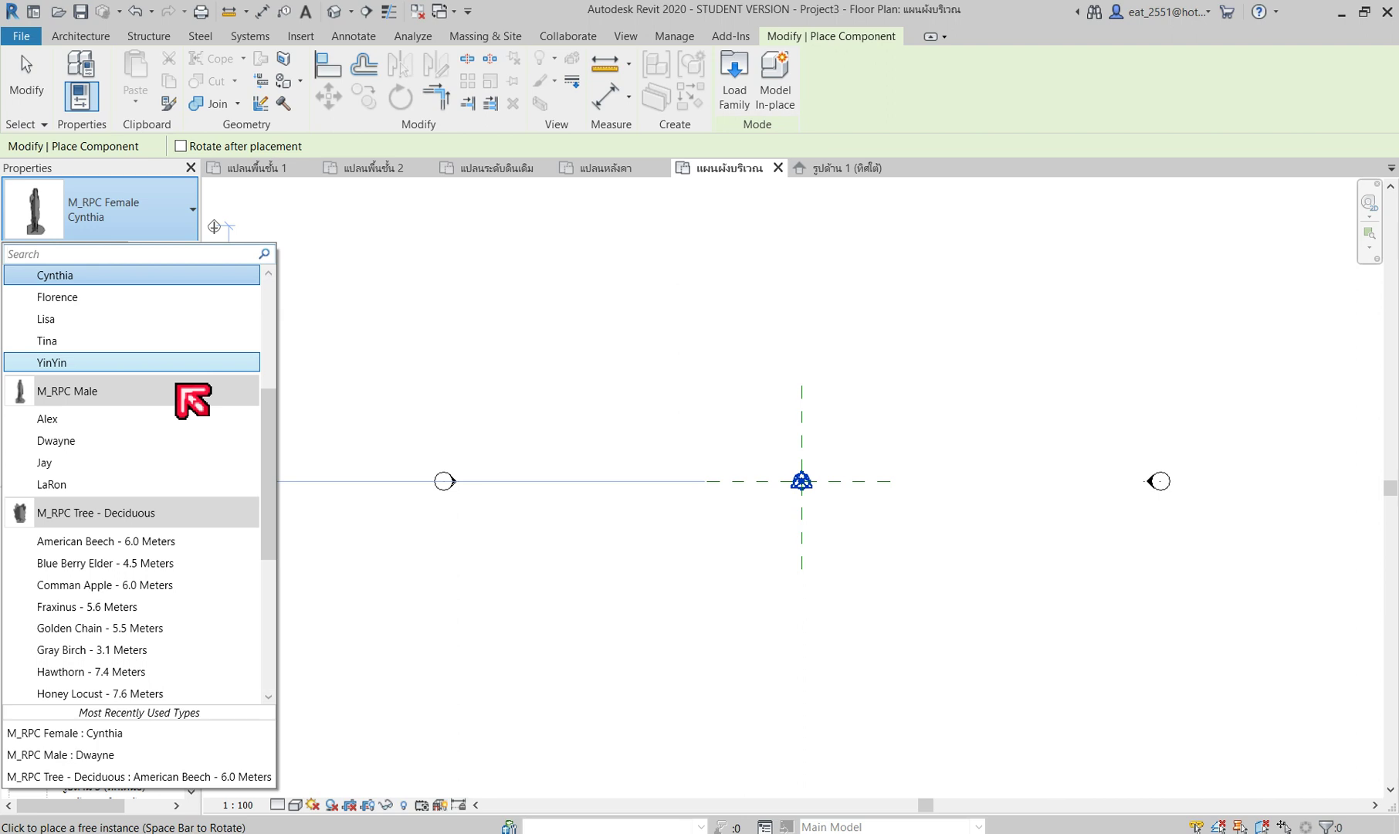
scroll(206, 463, down, 2)
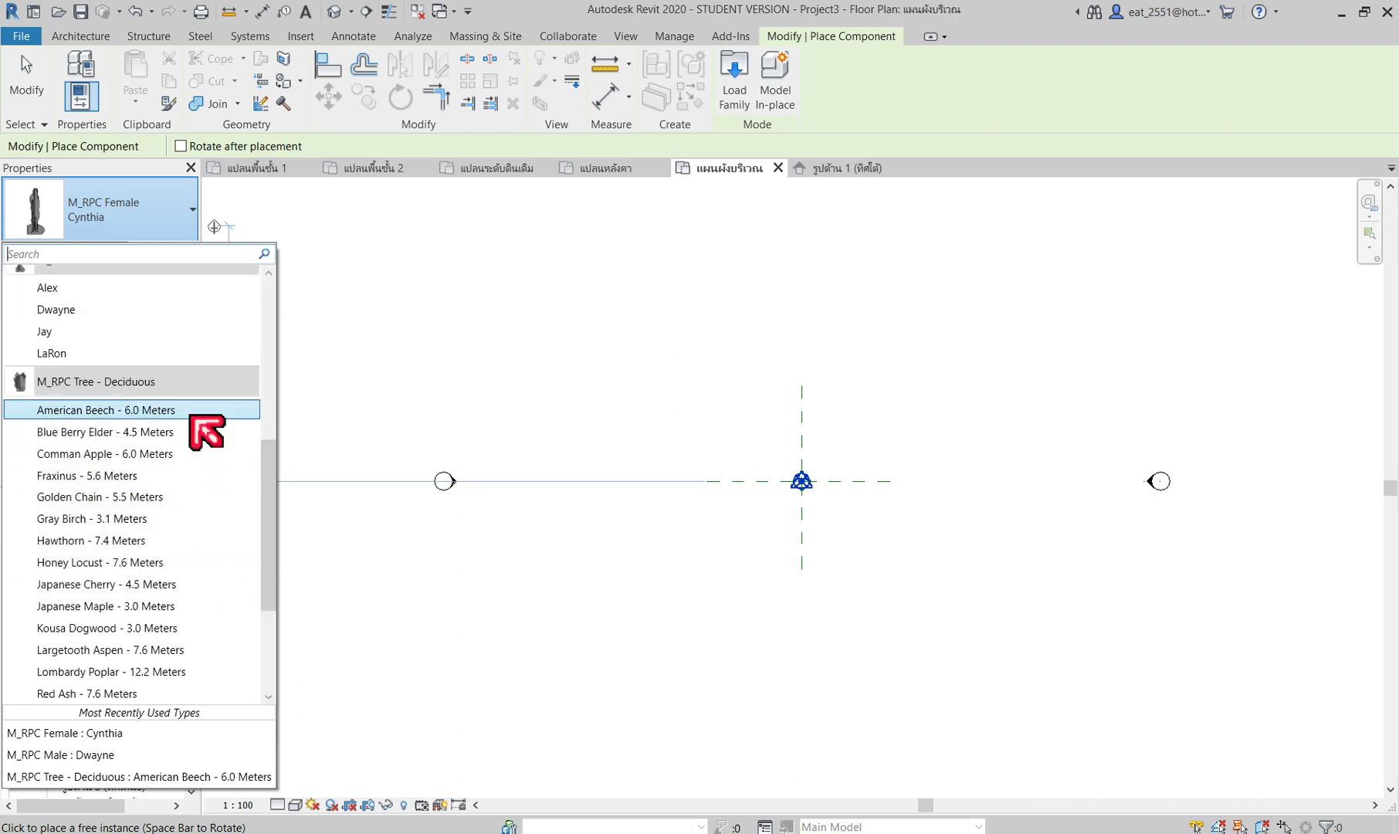
Step: Place three American Beech 6.0 Meters trees left of the site centre, then open แปลนพื้นชั้น 1
click(190, 410)
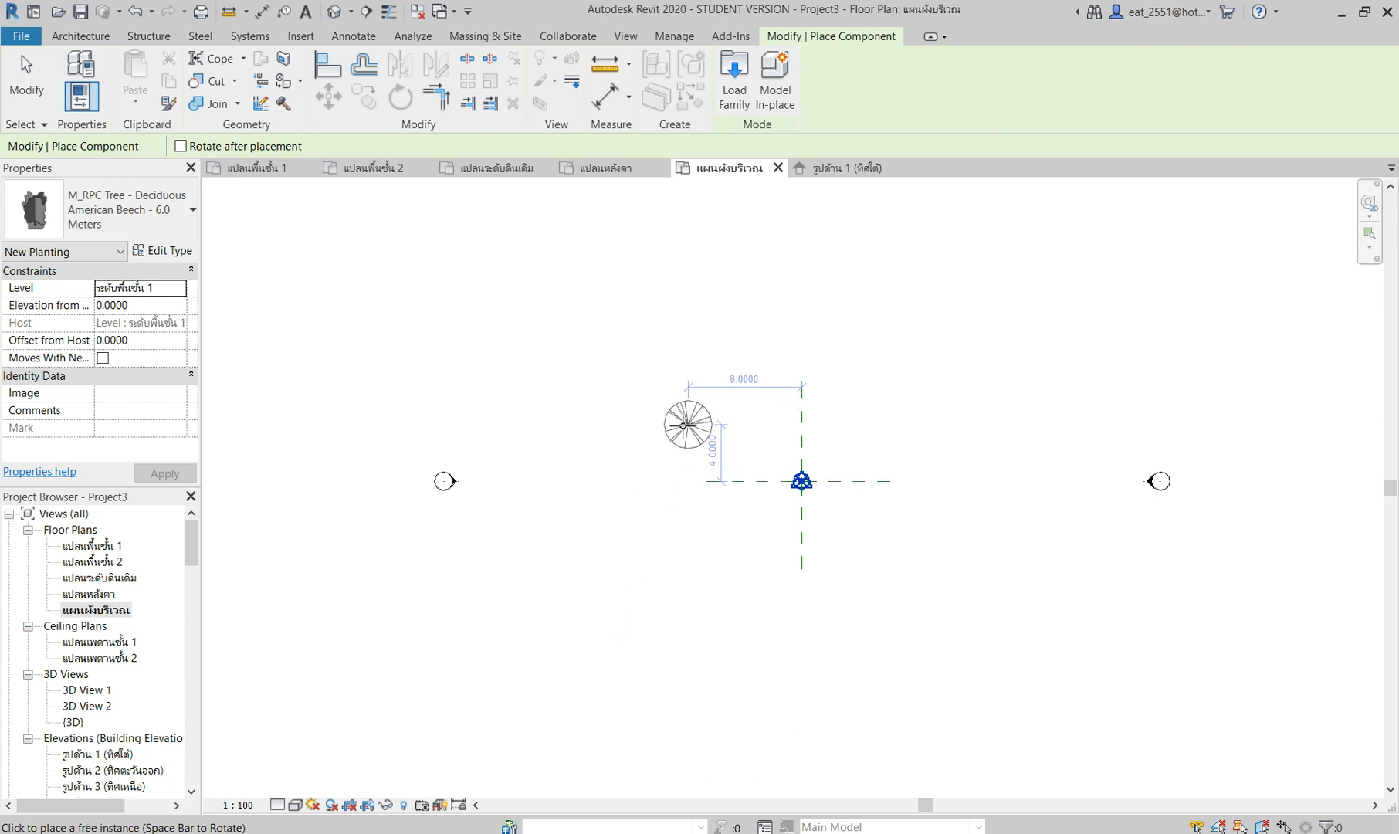
click(686, 425)
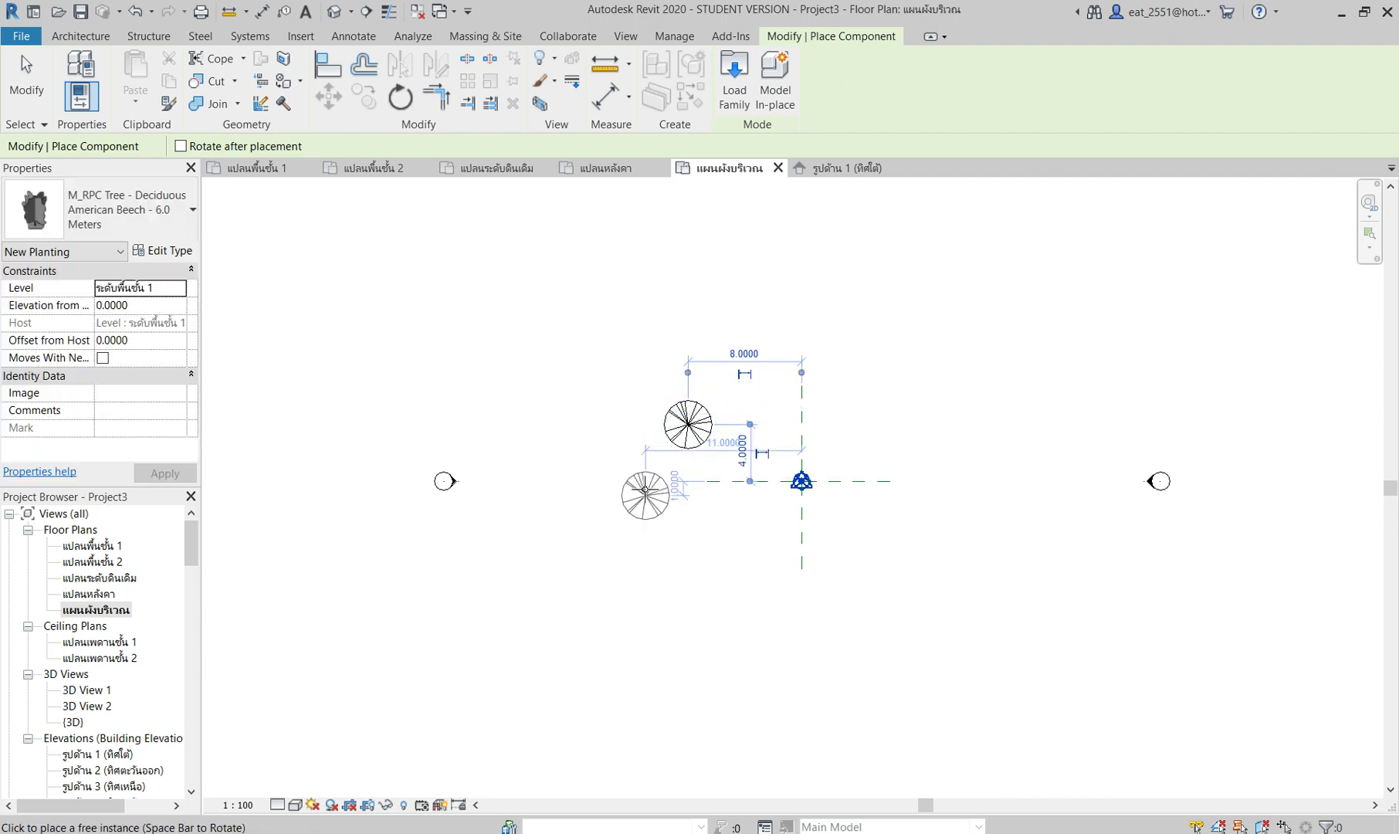
click(632, 480)
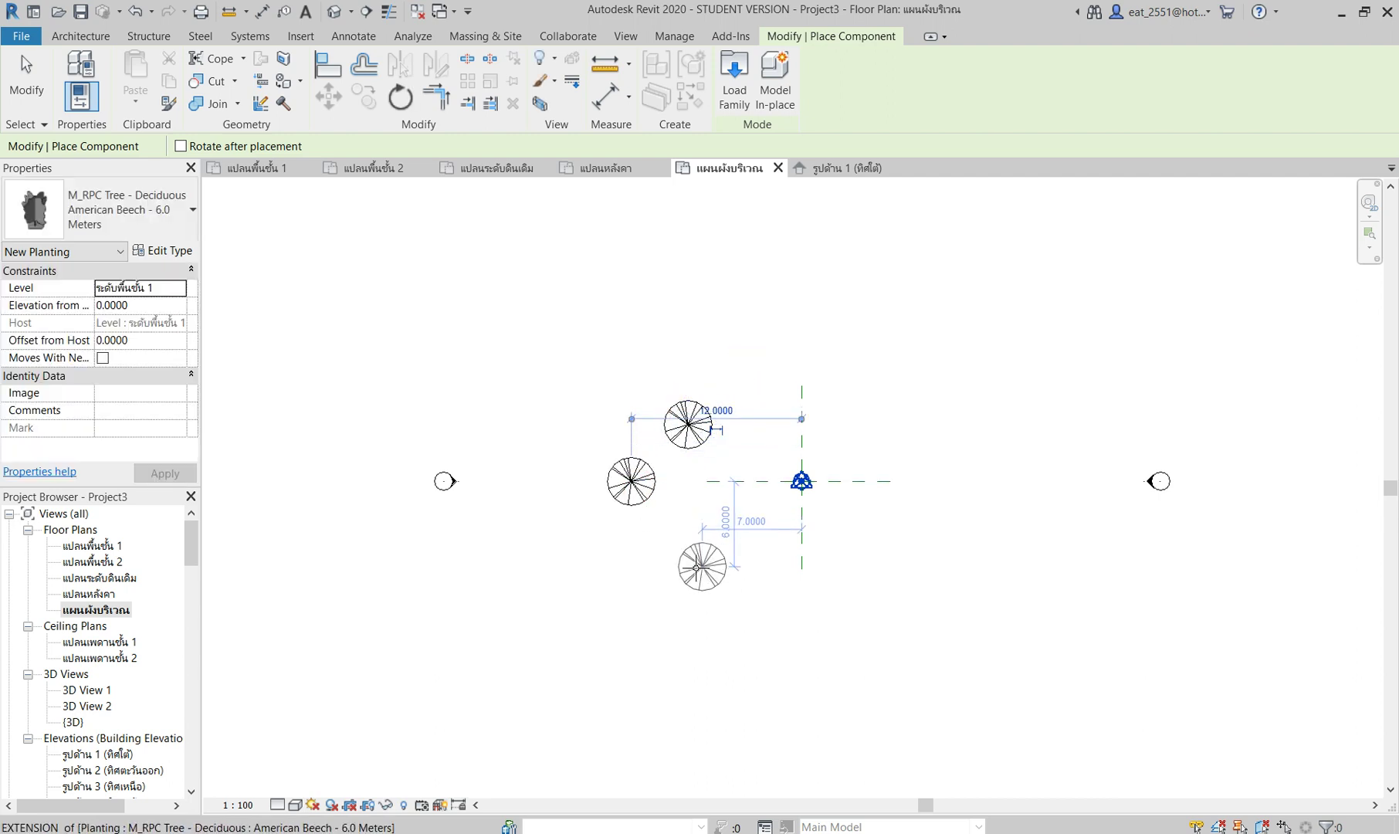
click(702, 566)
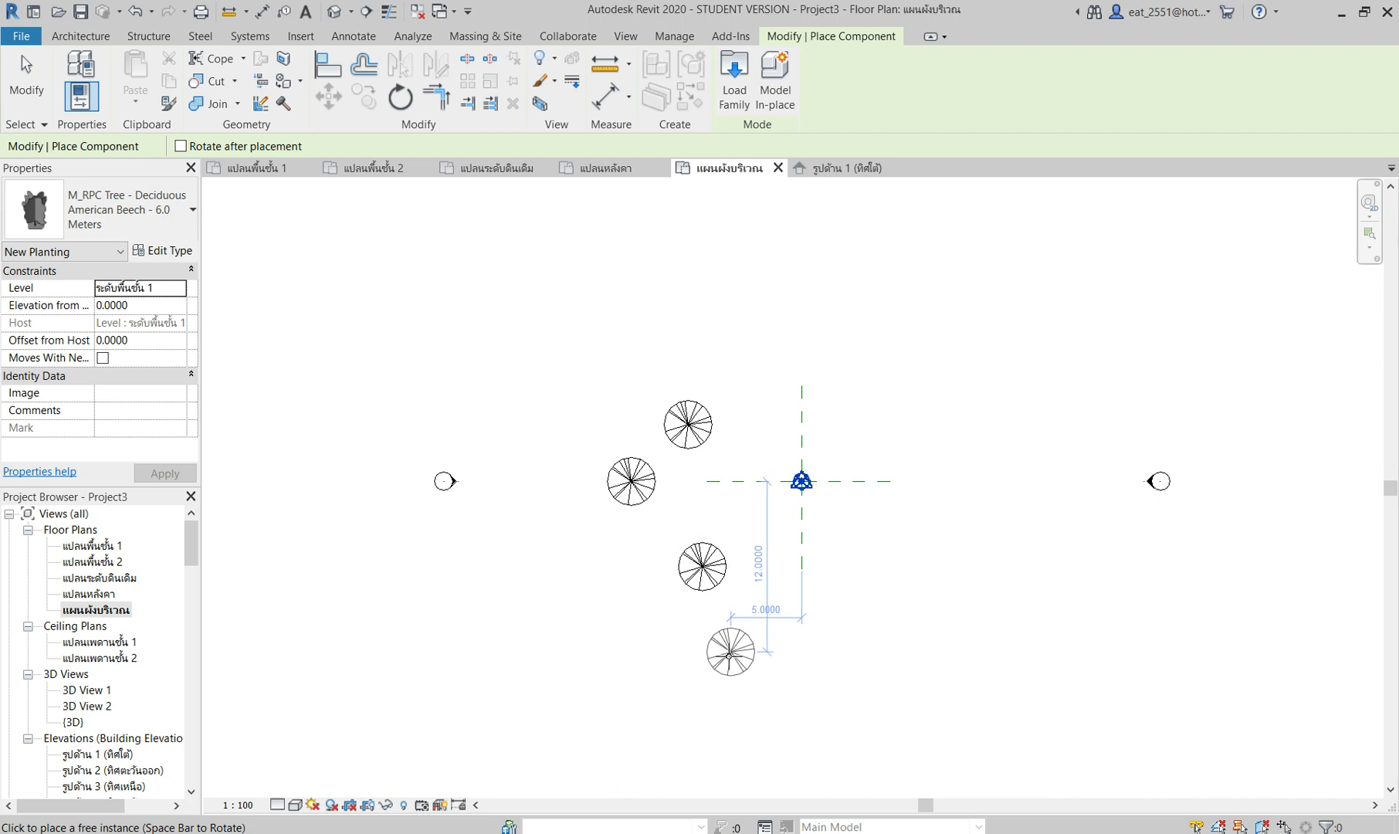
double_click(97, 545)
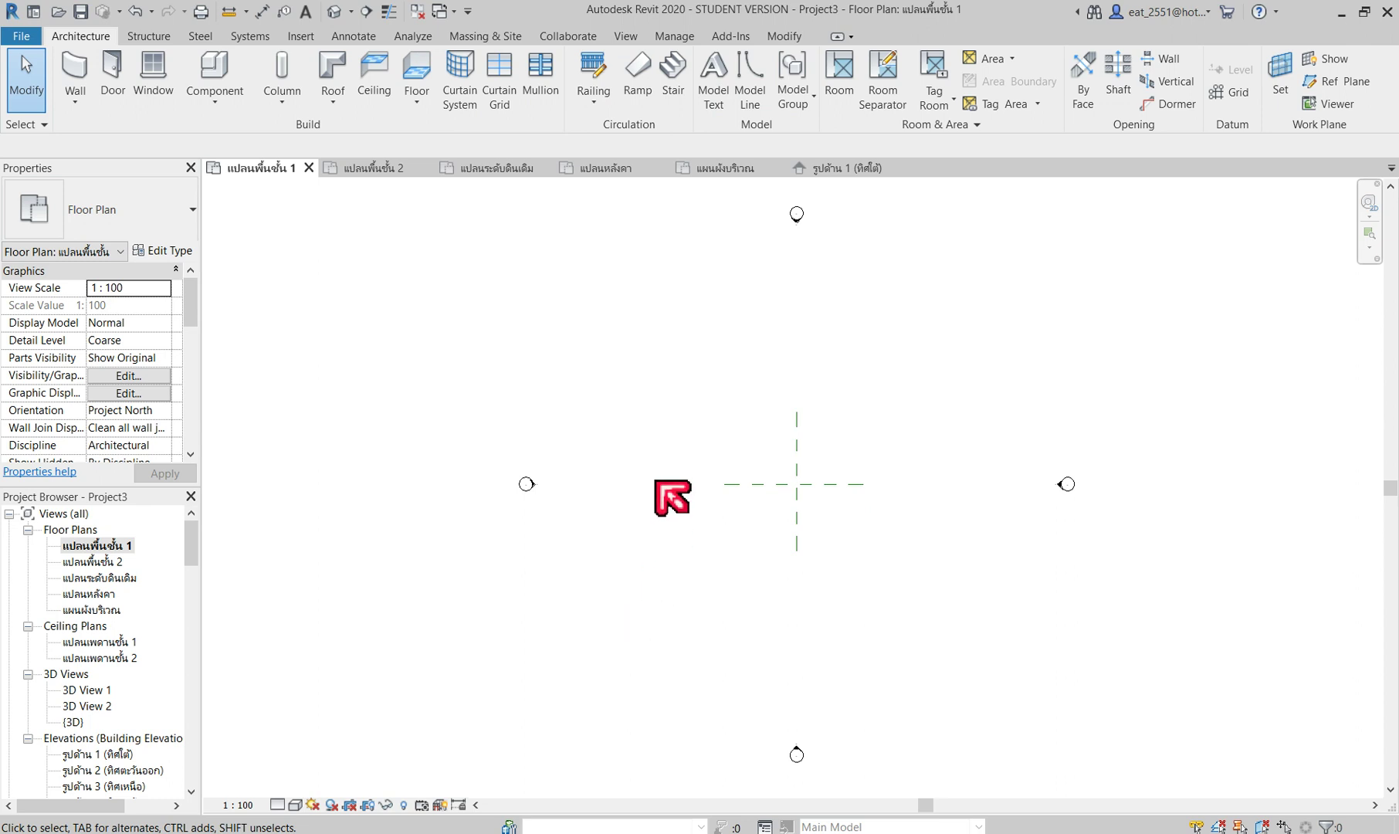
Step: Compare the floor 2, ground, roof and site plans for trees, returning to แปลนพื้นชั้น 1
double_click(101, 562)
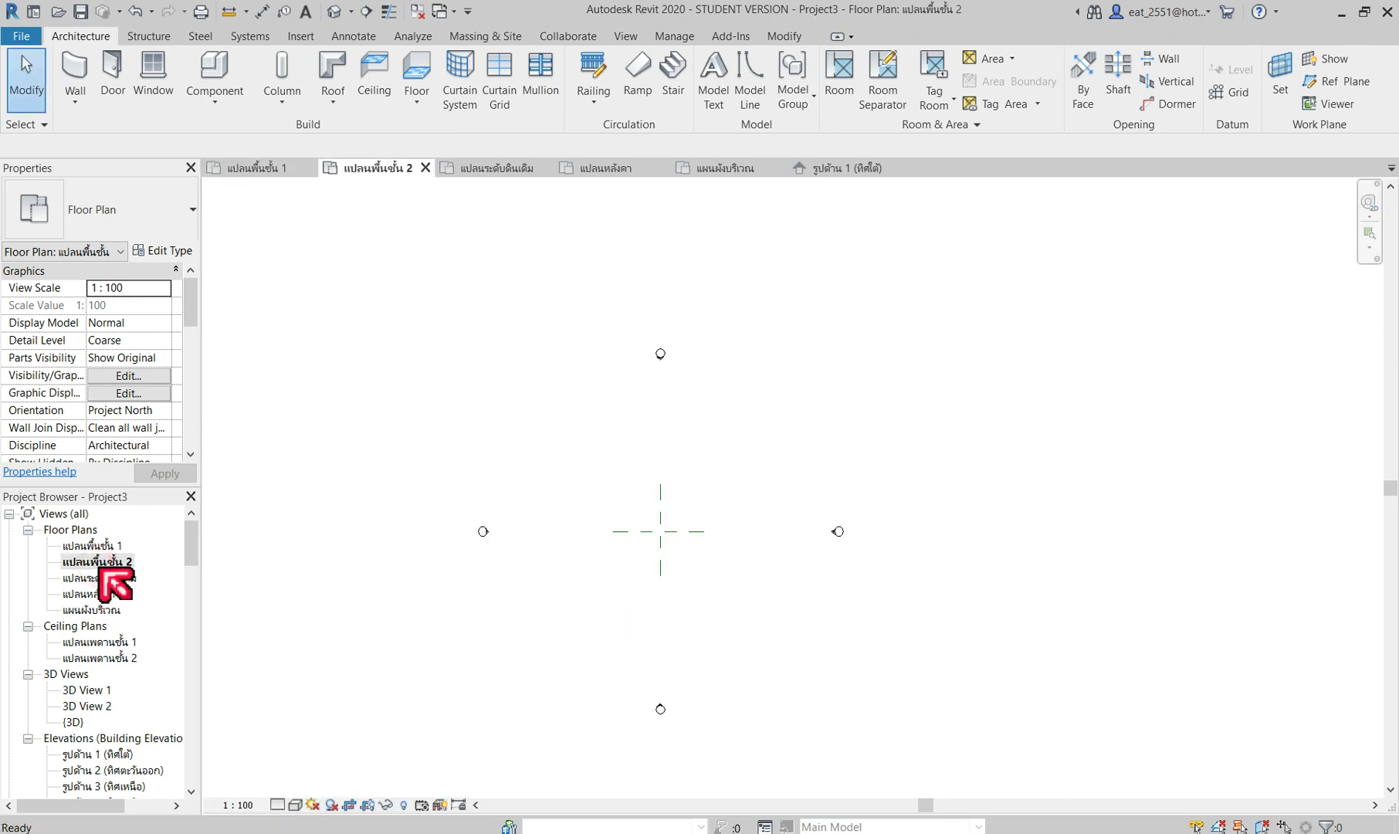
double_click(105, 579)
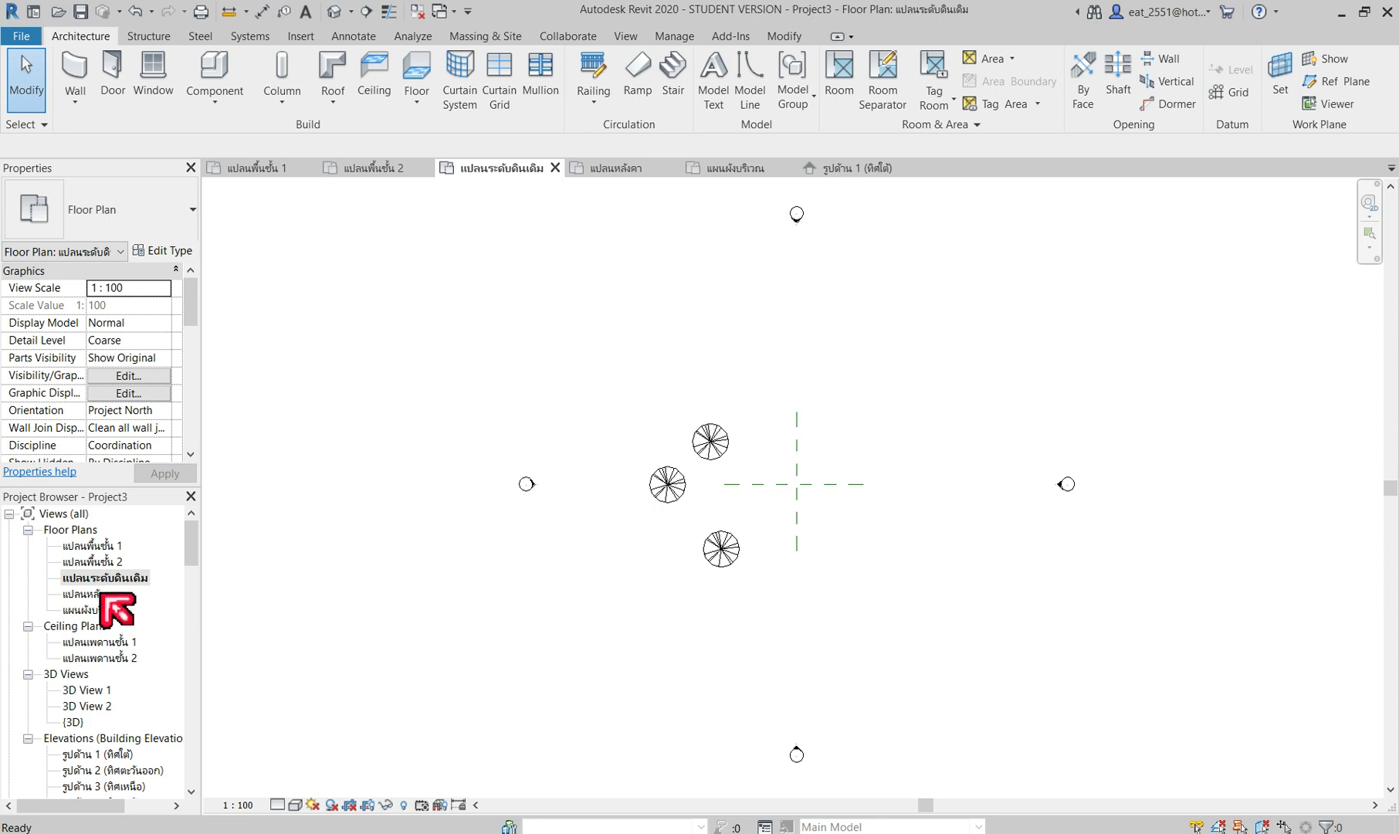
double_click(101, 594)
click(94, 610)
double_click(95, 610)
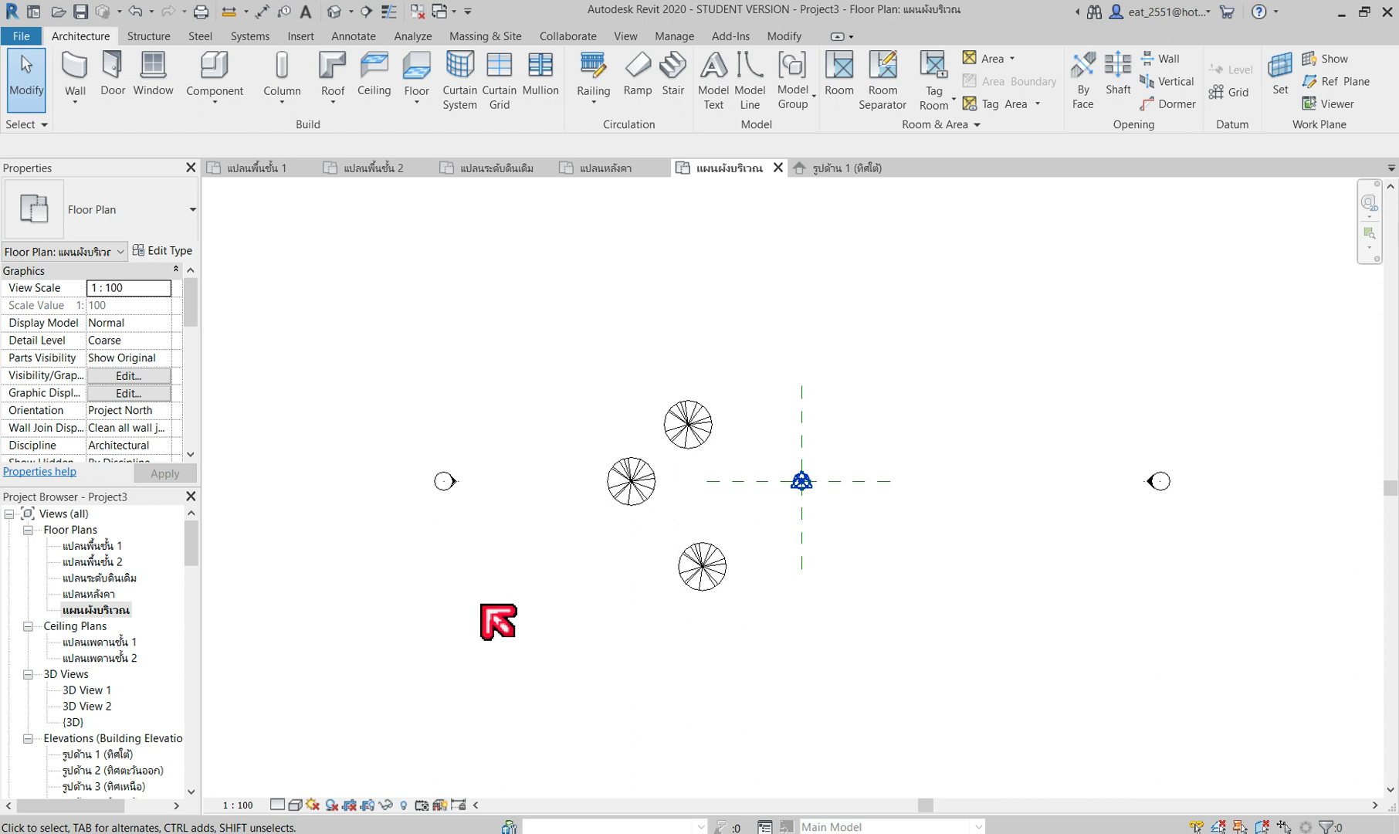
double_click(97, 546)
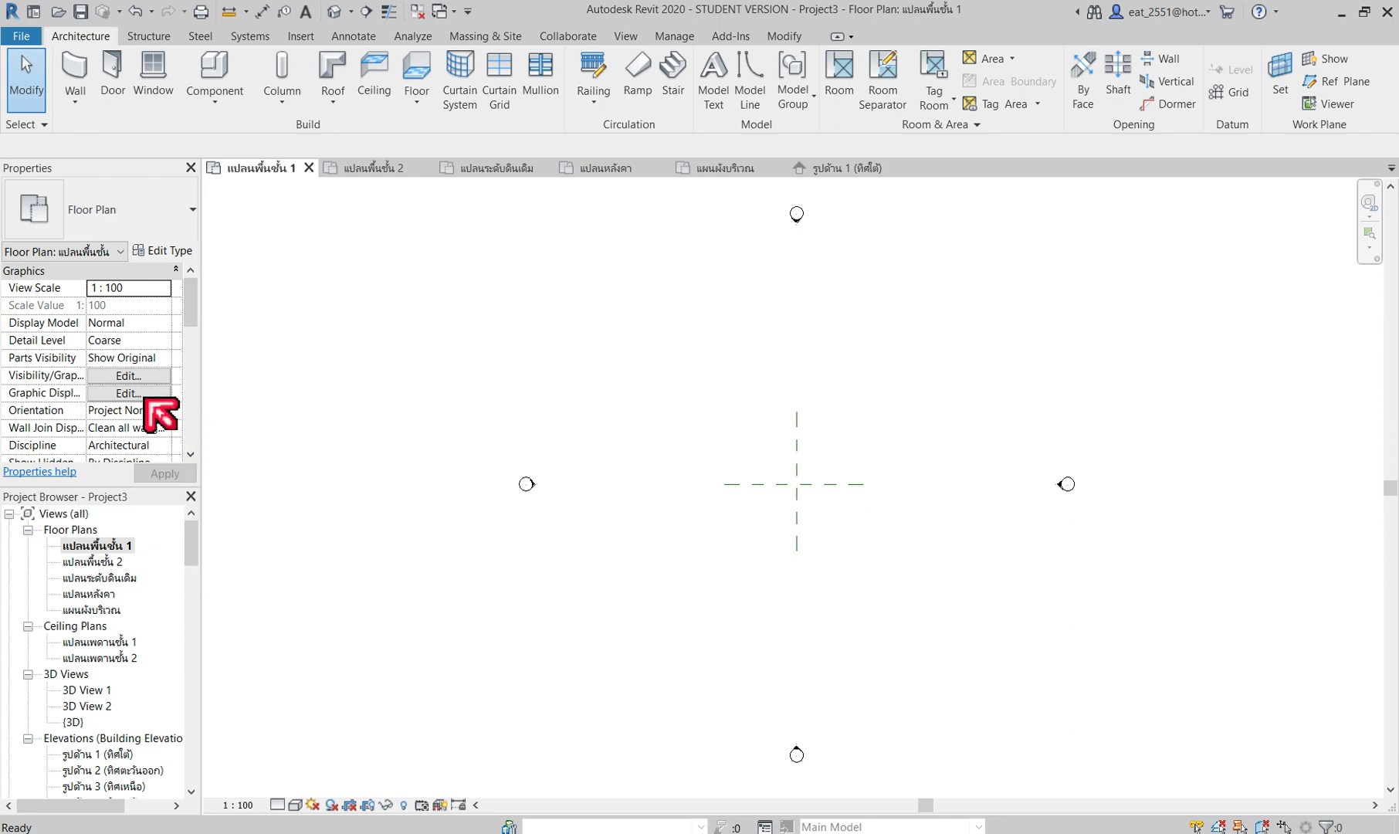
click(139, 377)
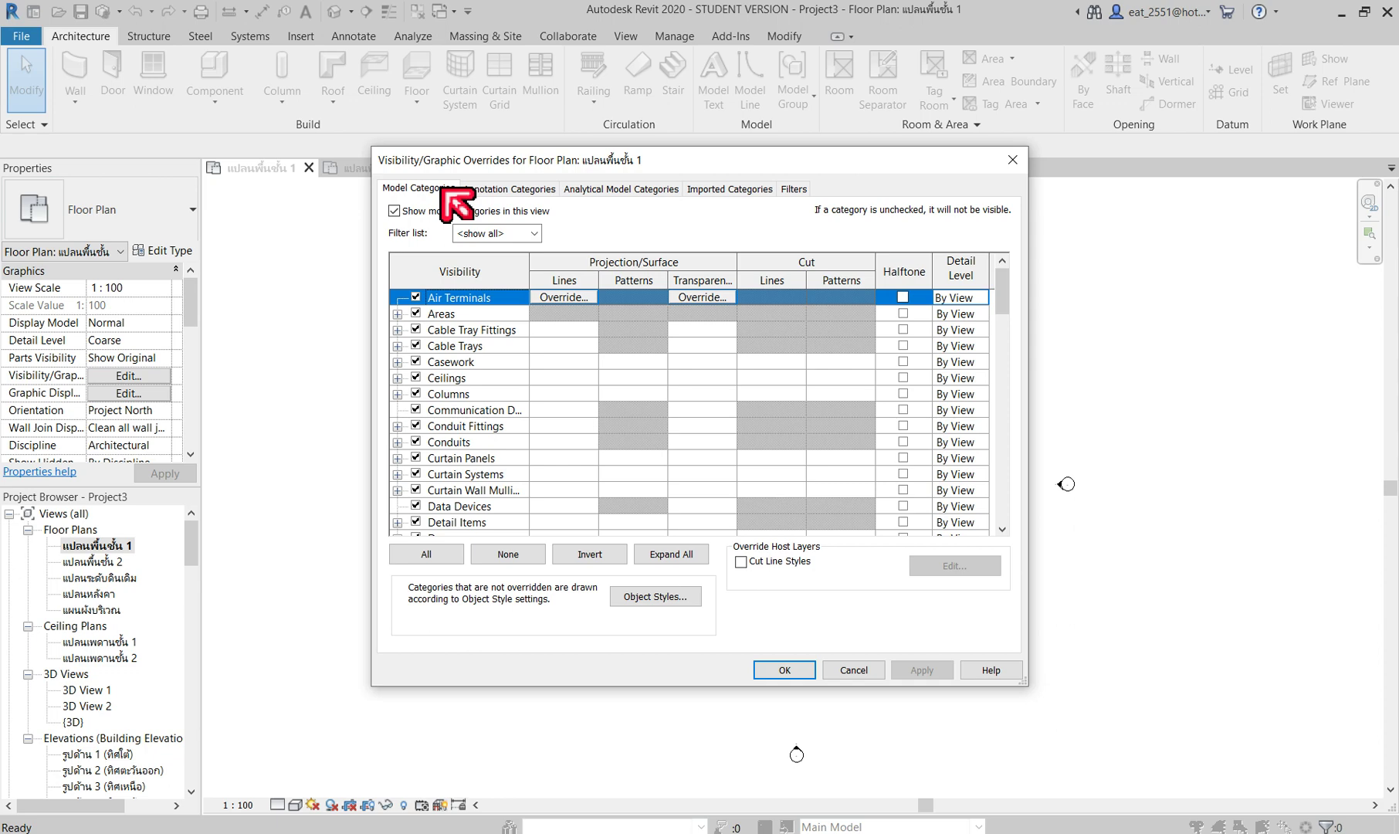
Step: Uncheck Planting under Model Categories for แปลนพื้นชั้น 1 and close Visibility/Graphics
scroll(505, 436, down, 3)
scroll(495, 427, down, 3)
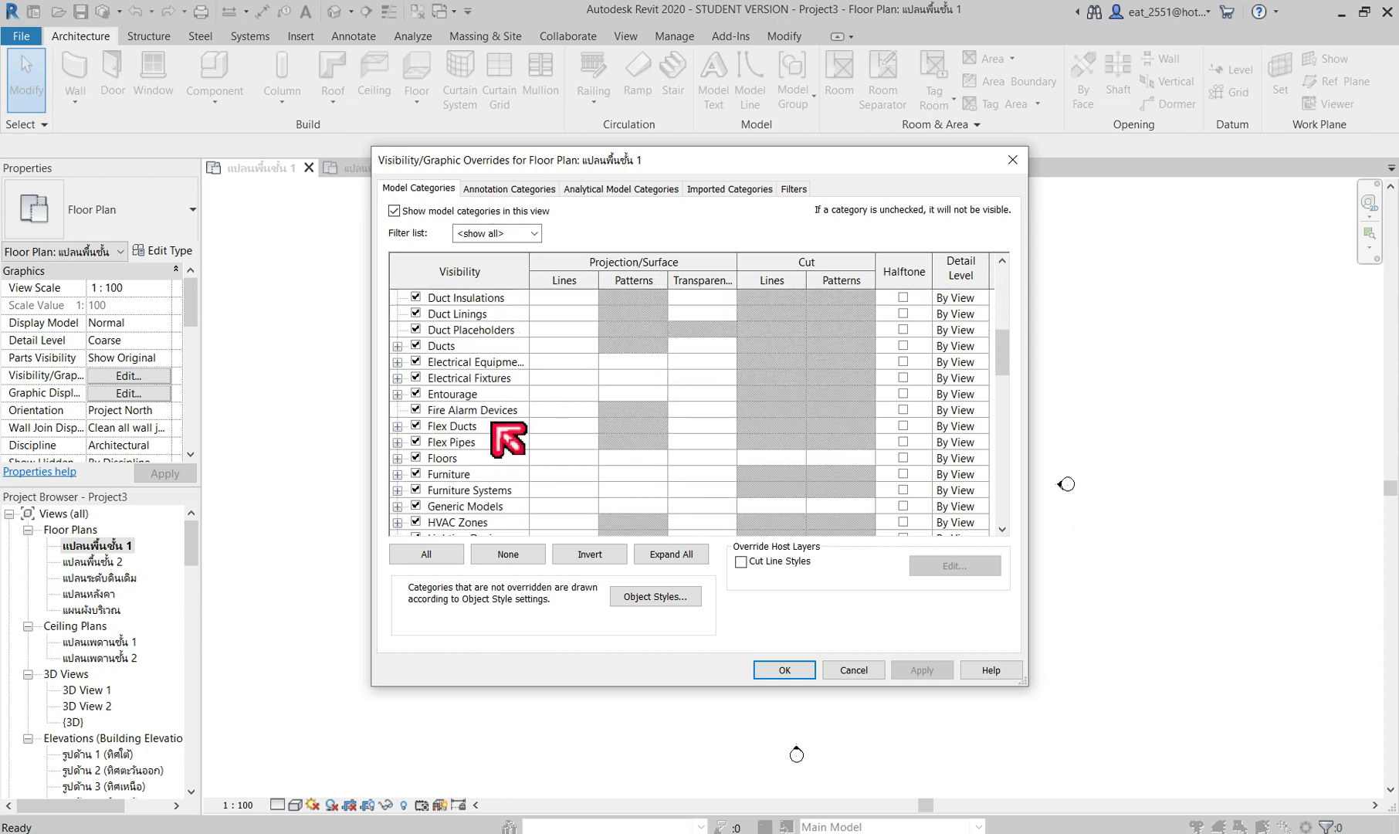
scroll(508, 438, down, 4)
scroll(508, 439, down, 3)
scroll(508, 439, down, 2)
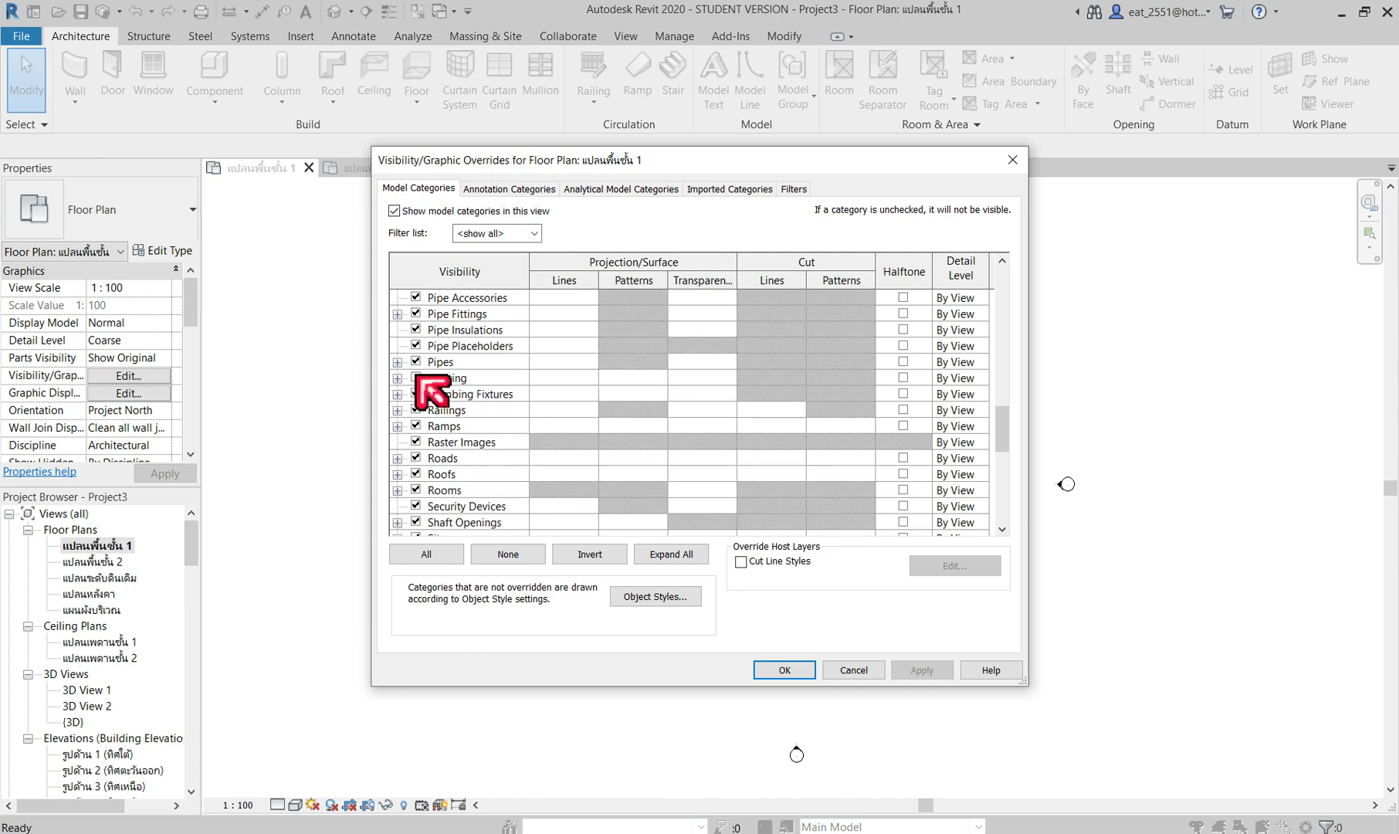
click(416, 378)
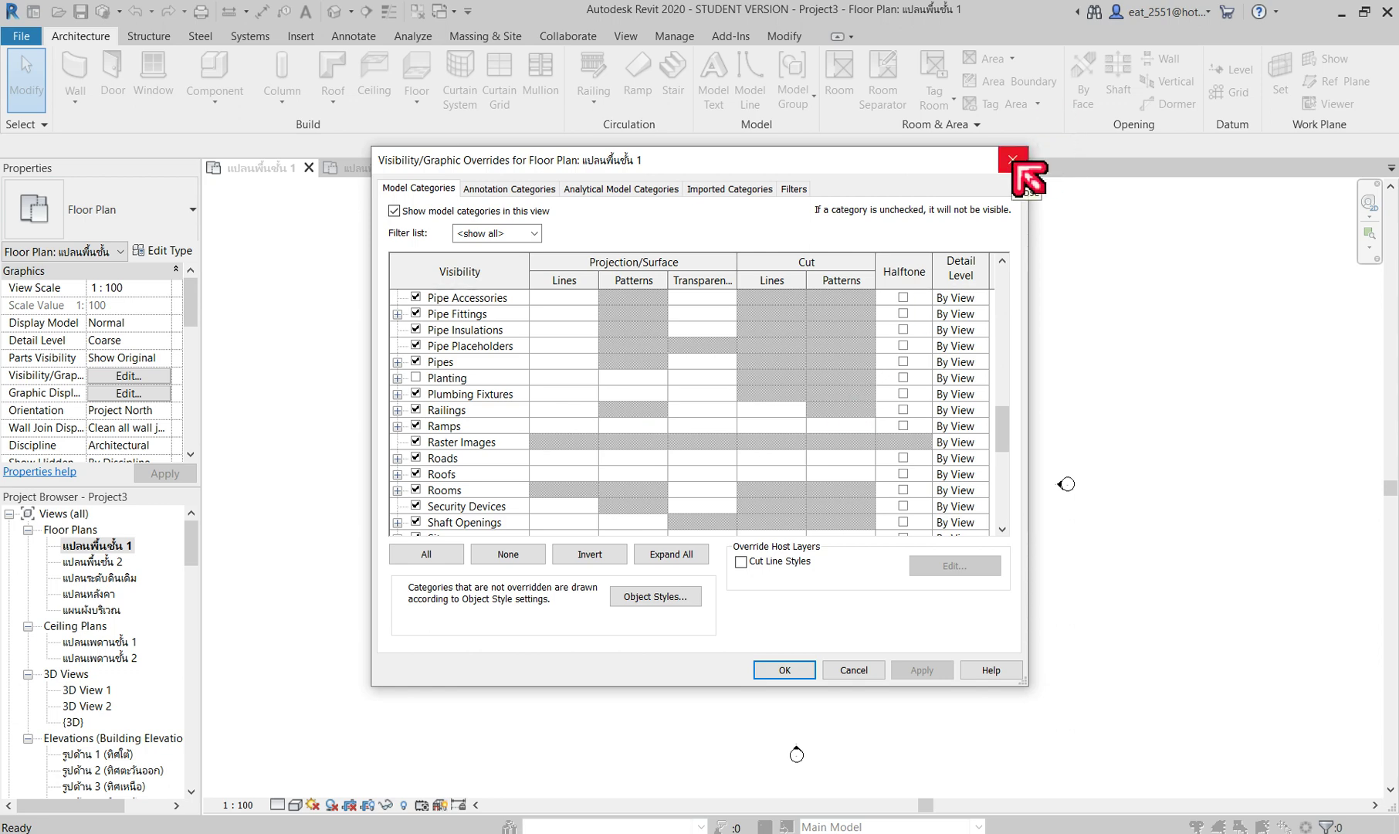
click(1012, 159)
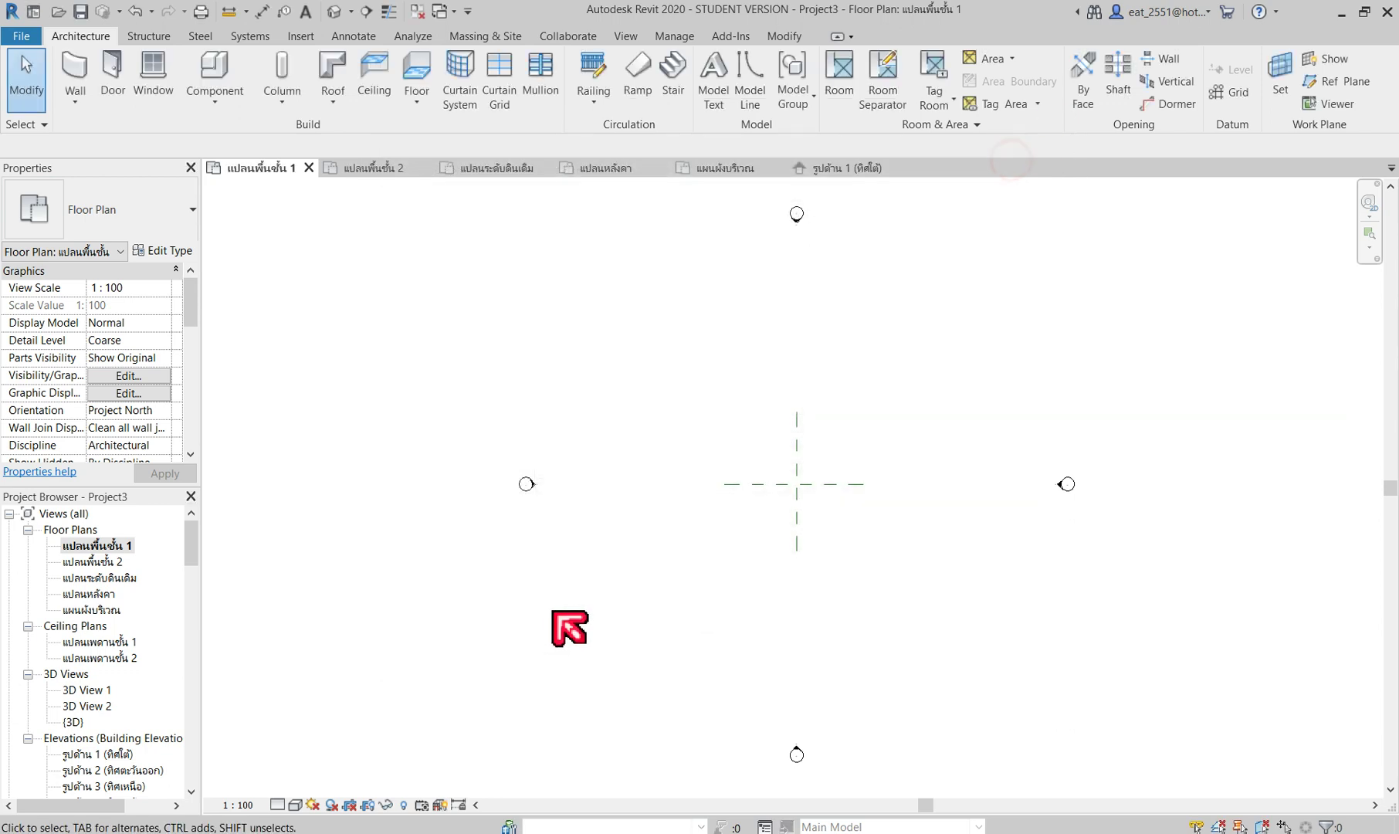
Step: Flip through site, roof and floor 2 plans, ending on แปลนระดับดินเดิม with its three trees selected
double_click(101, 610)
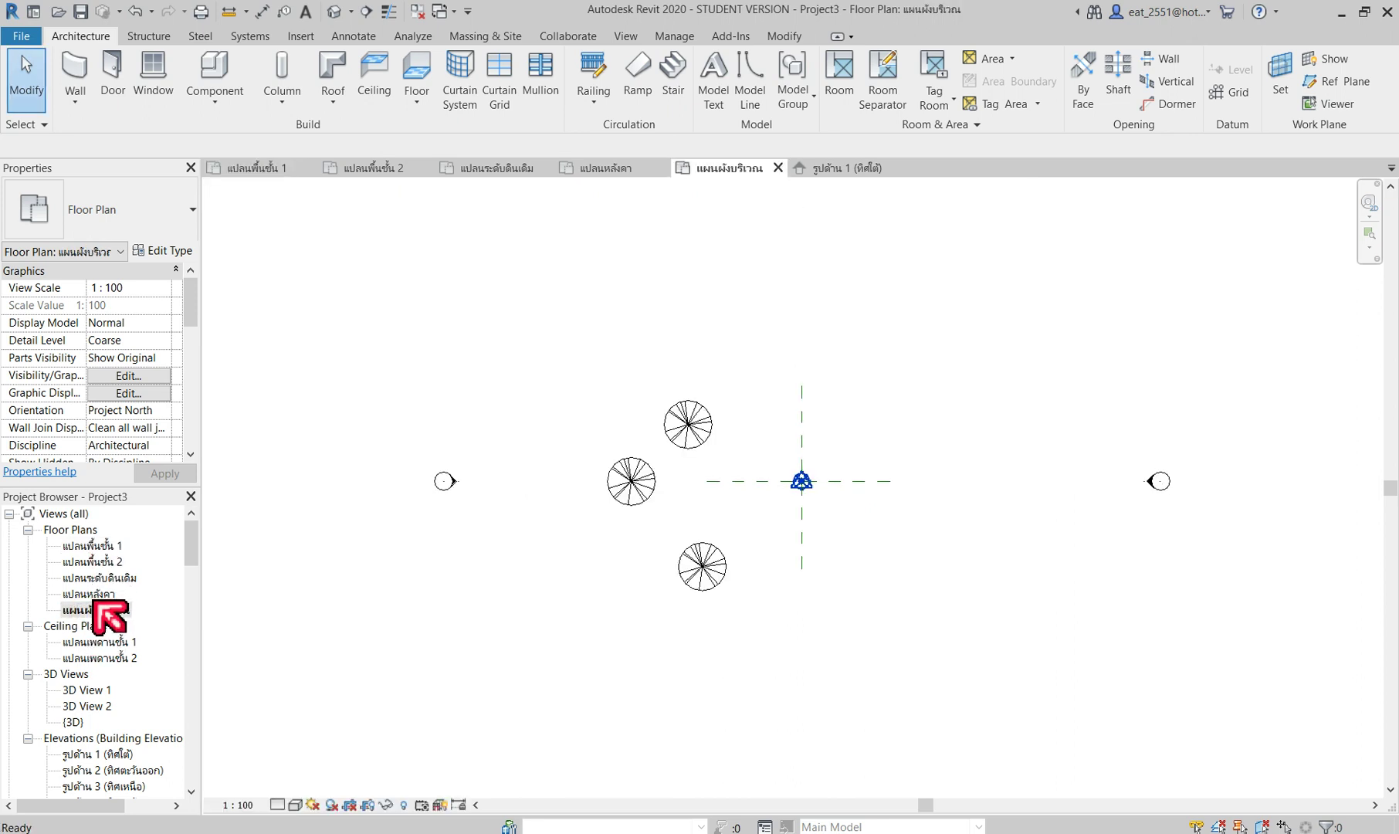
double_click(95, 595)
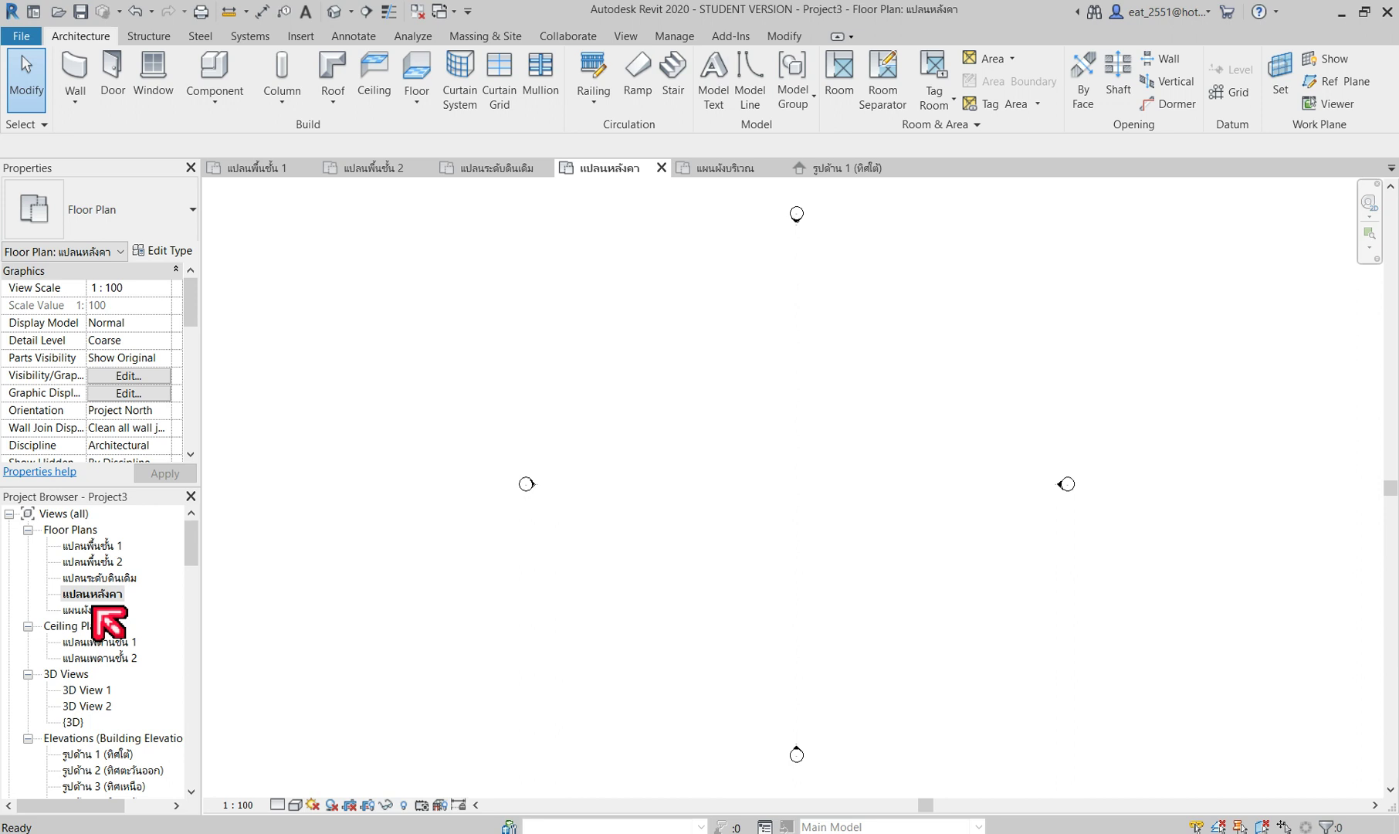
double_click(93, 610)
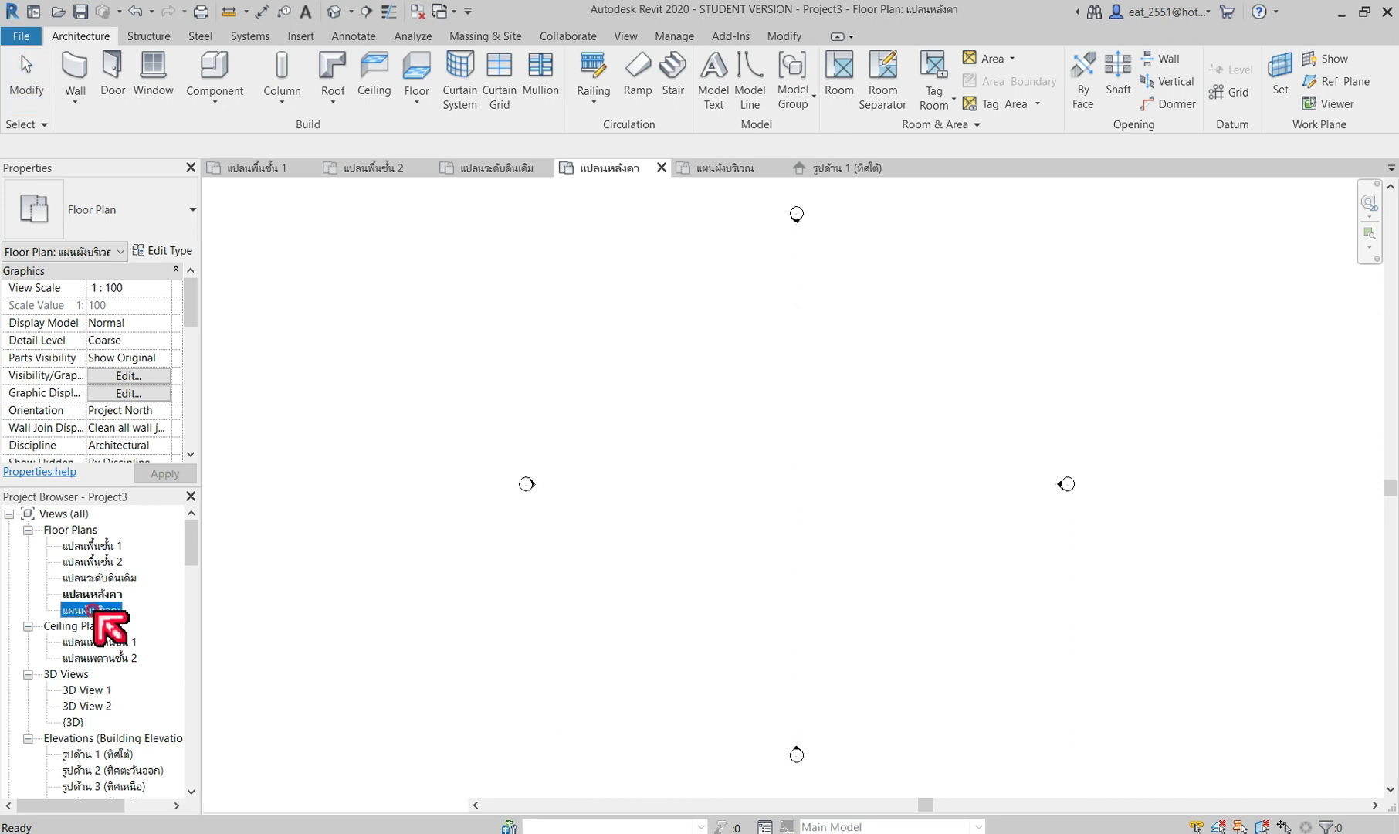
double_click(94, 562)
double_click(94, 578)
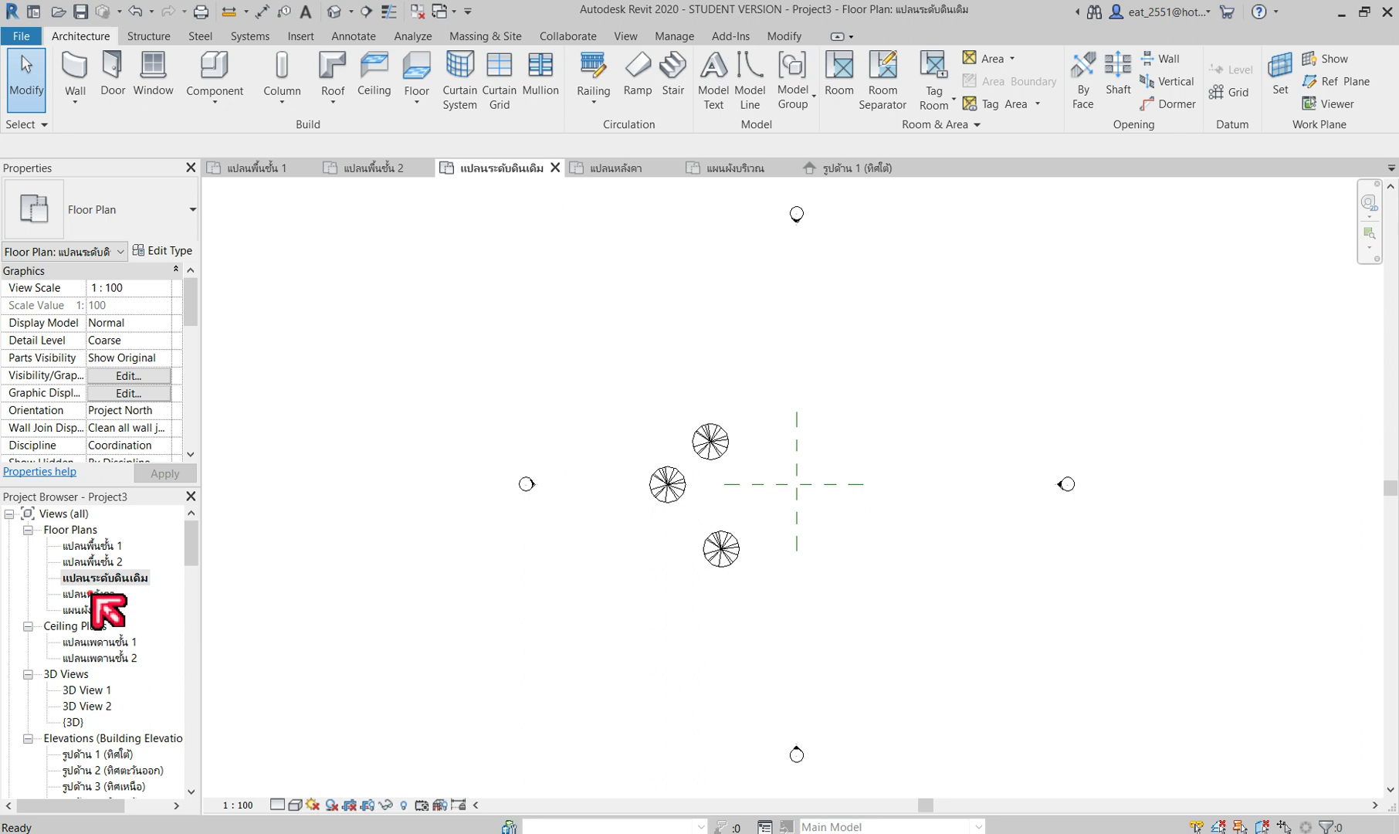
double_click(94, 594)
double_click(94, 611)
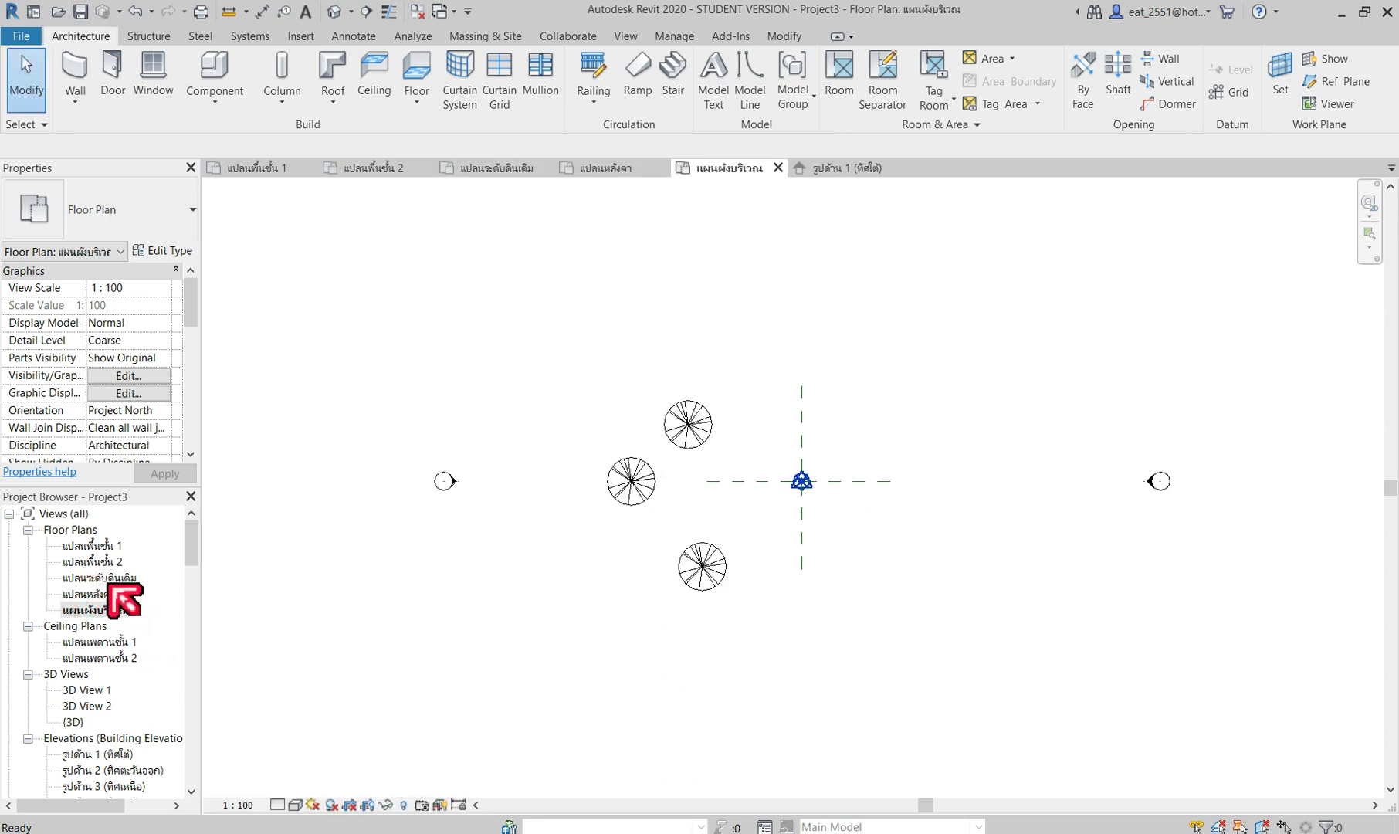
double_click(108, 580)
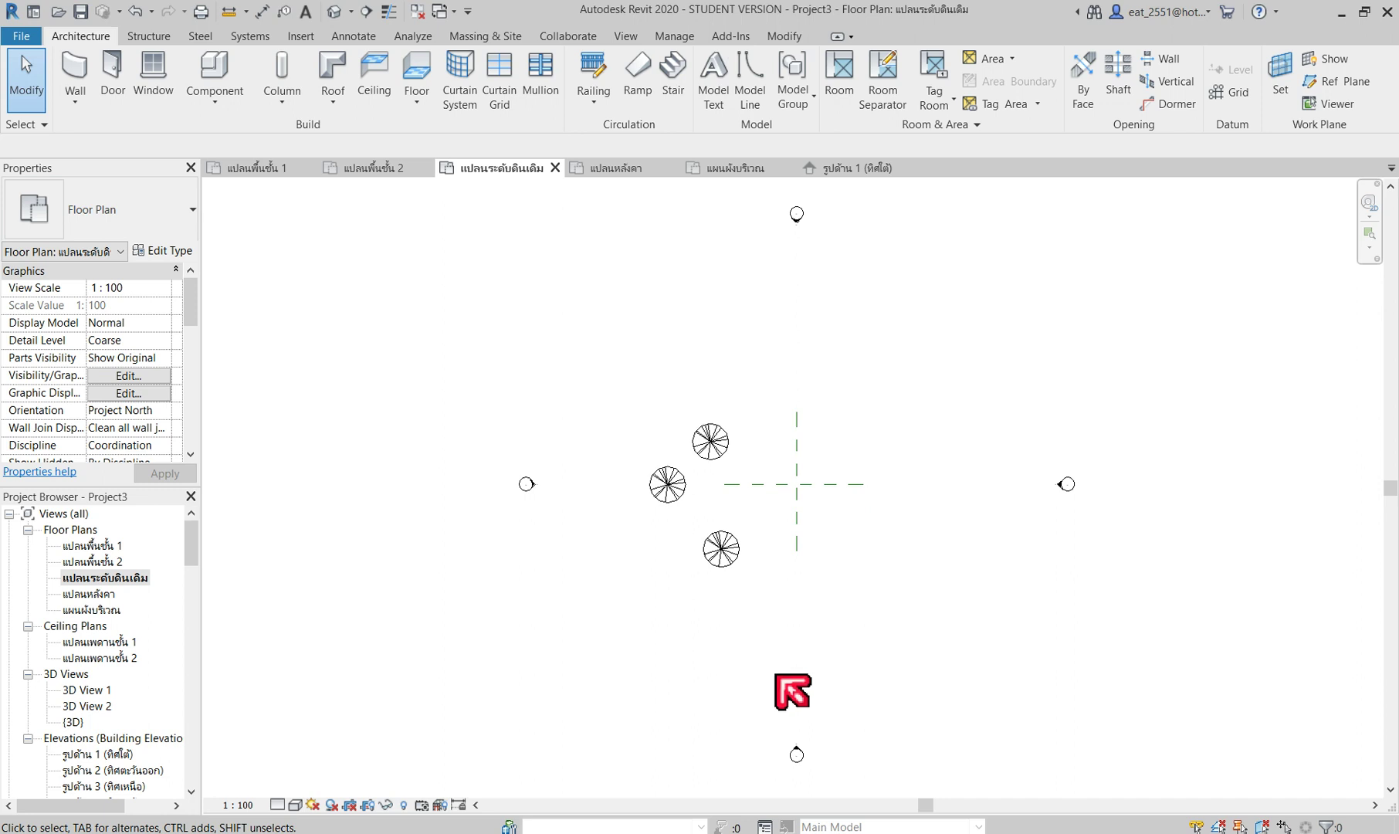
drag(624, 371, 751, 622)
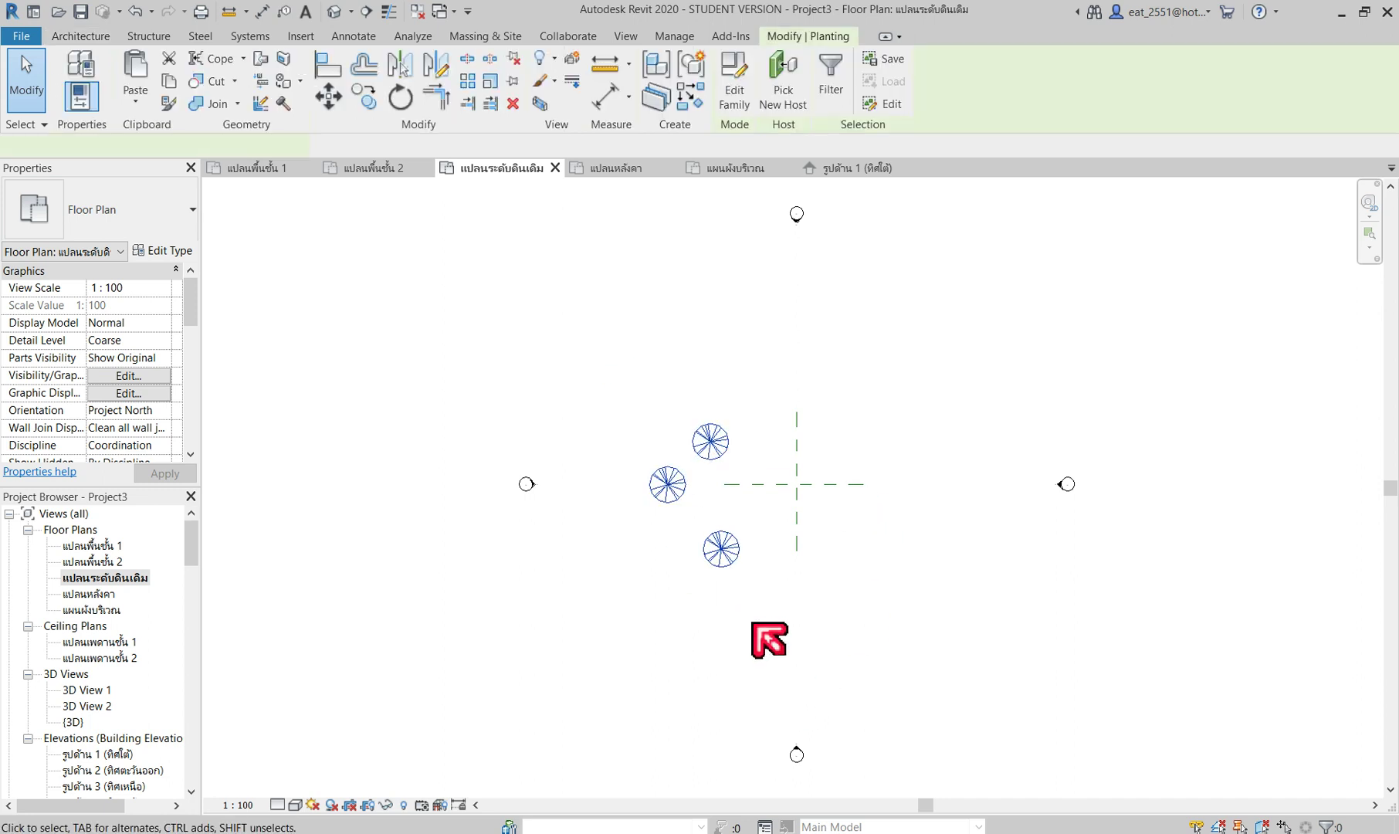
Step: Hide the three selected trees in this plan and bring up the Revit 2016 book cover in Photos
key(Delete)
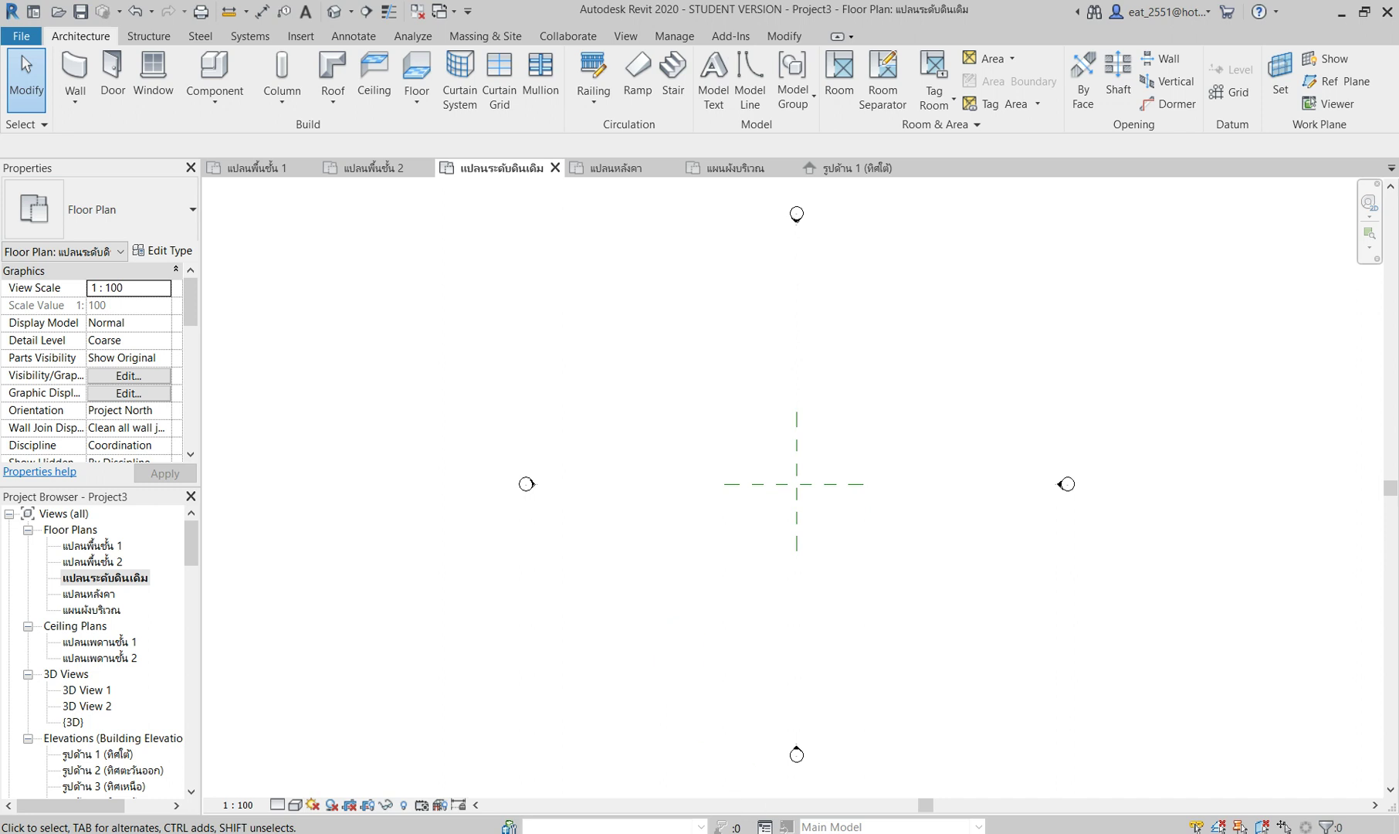
click(696, 776)
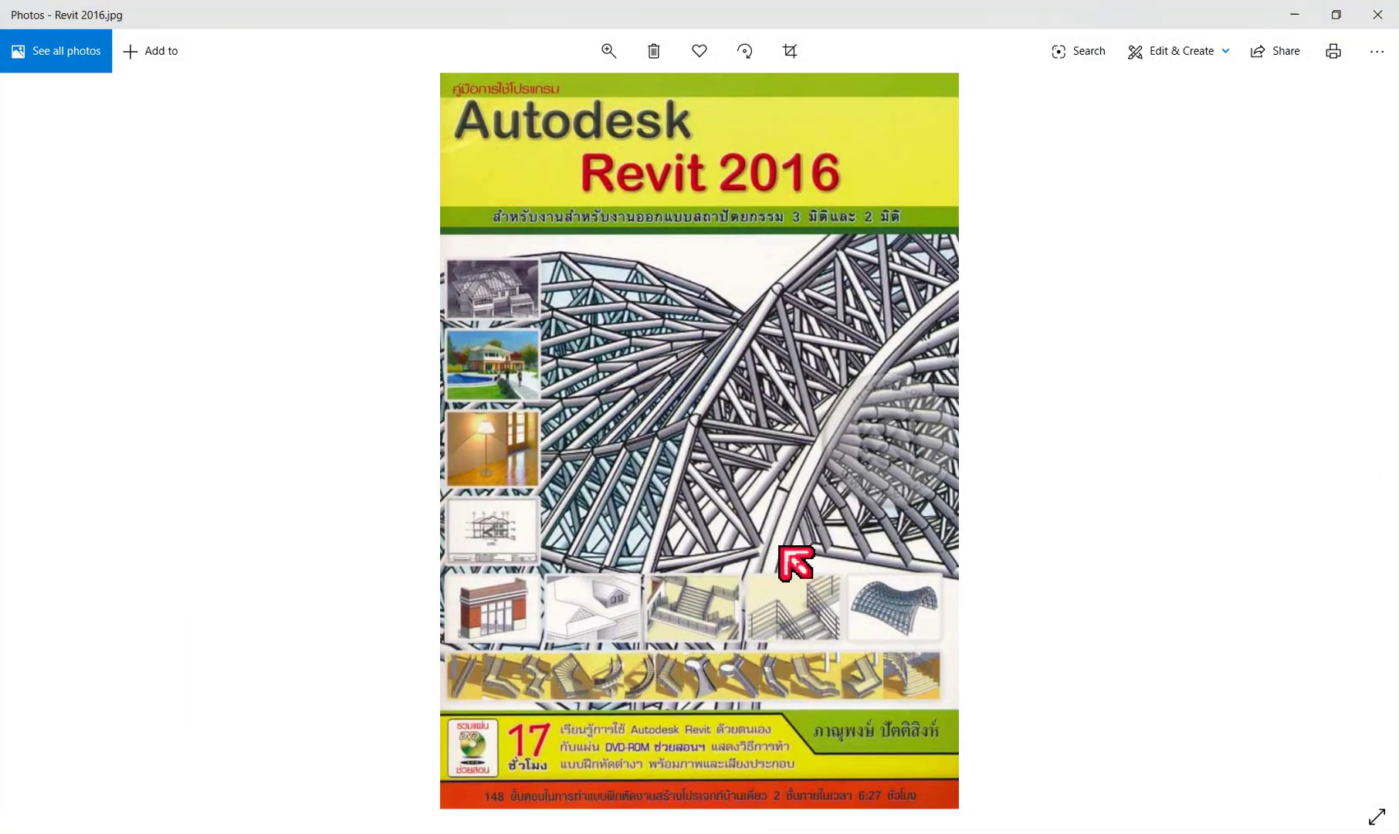